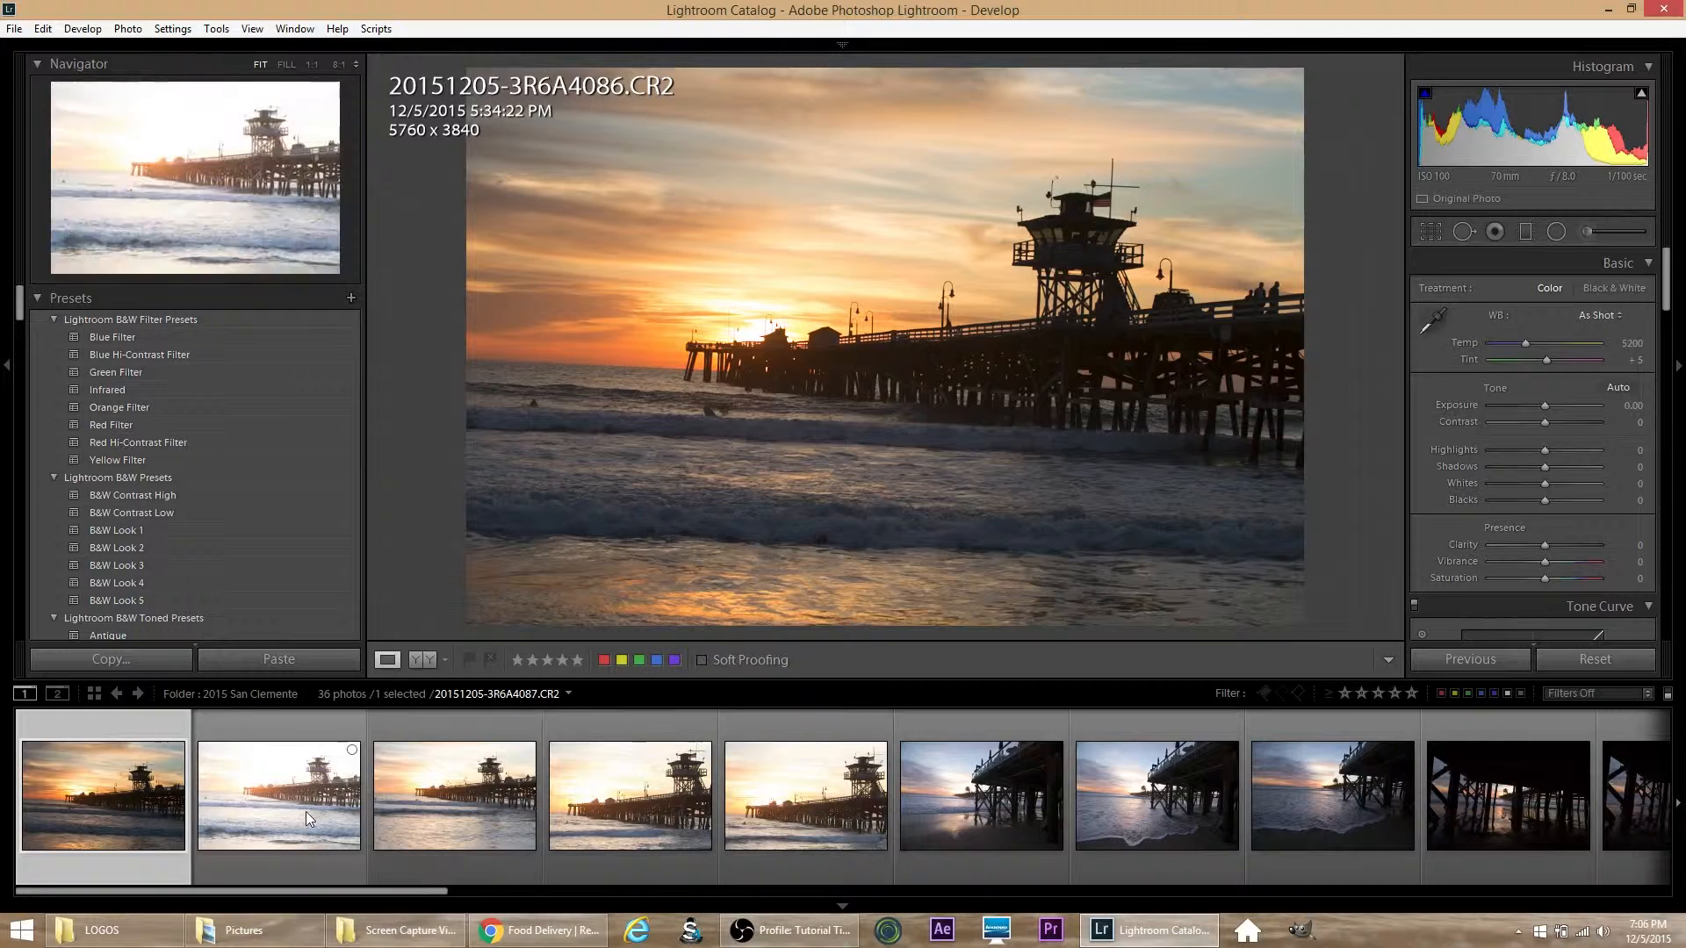
Step: Compare the brighter pier exposures 3R6A4087 to 3R6A4089 and check the highlight clipping in the last two
{"action": "left_click", "coordinate": [306, 809]}
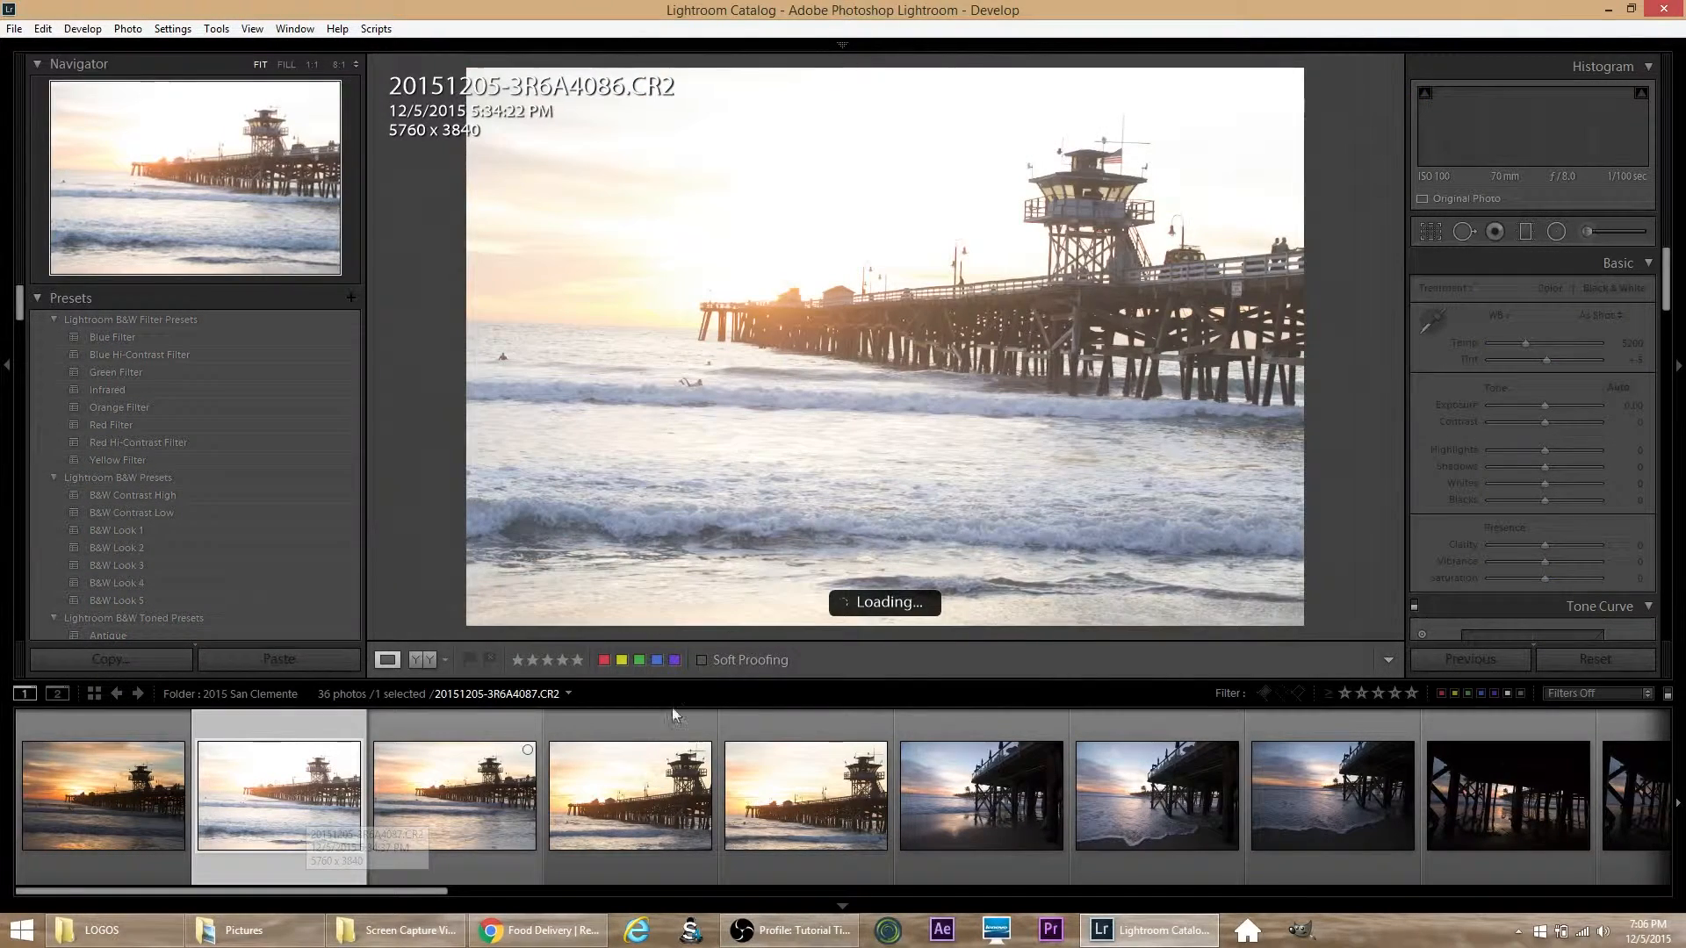
{"action": "left_click", "coordinate": [468, 790]}
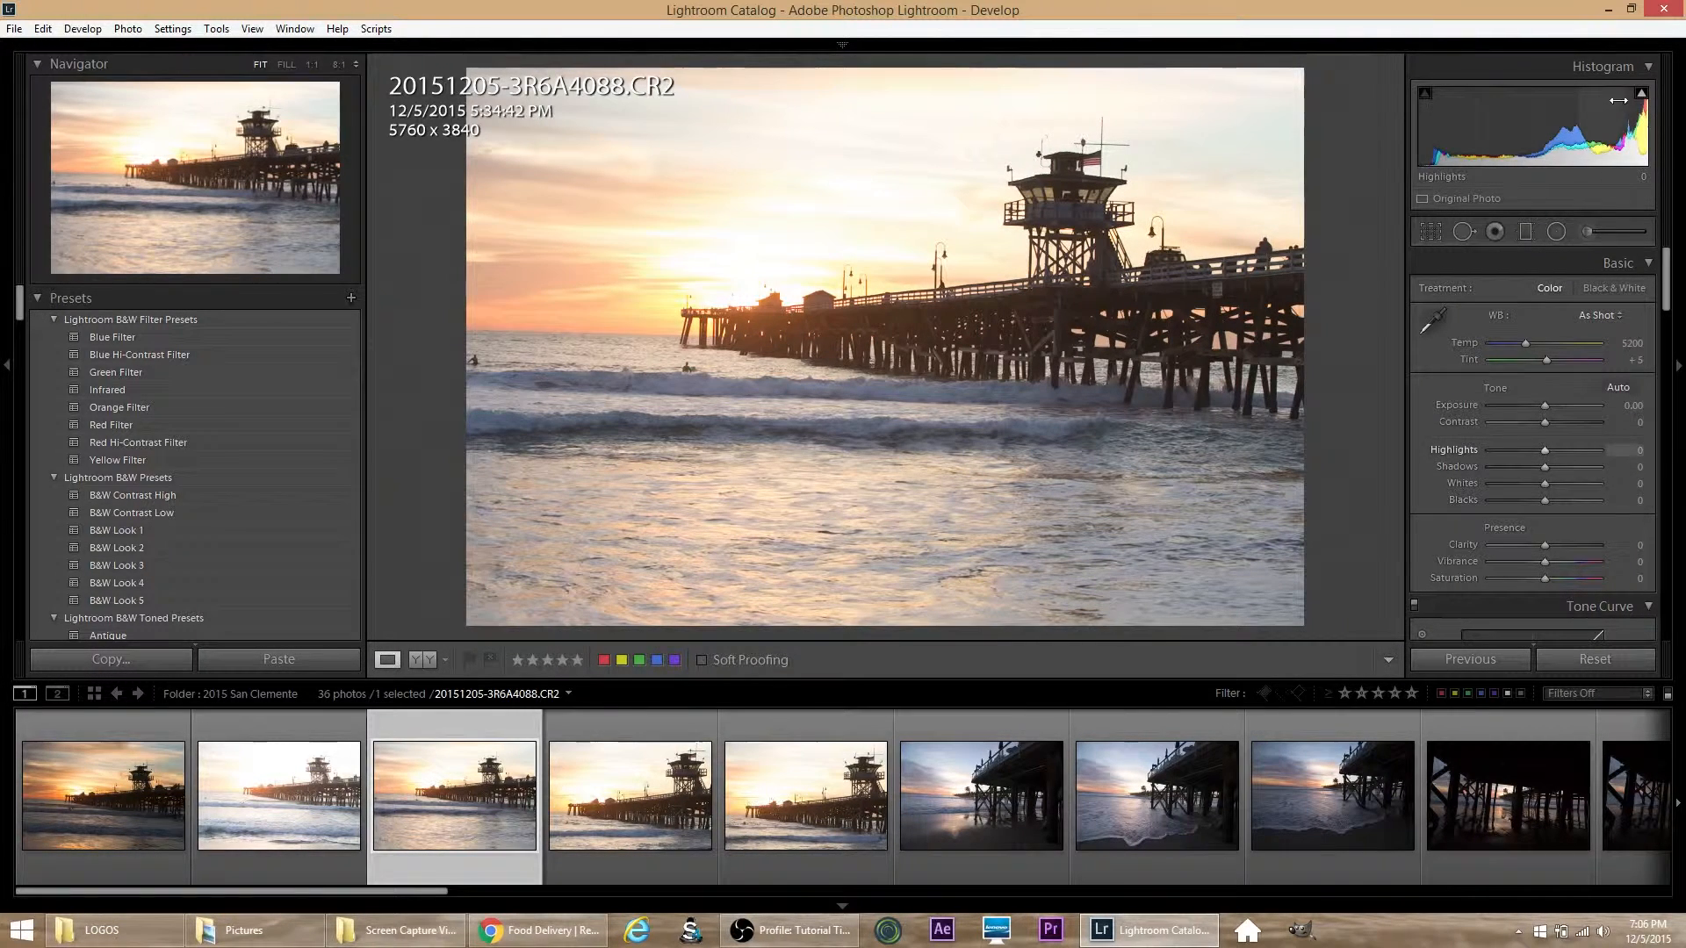
{"action": "mouse_move", "coordinate": [1642, 95]}
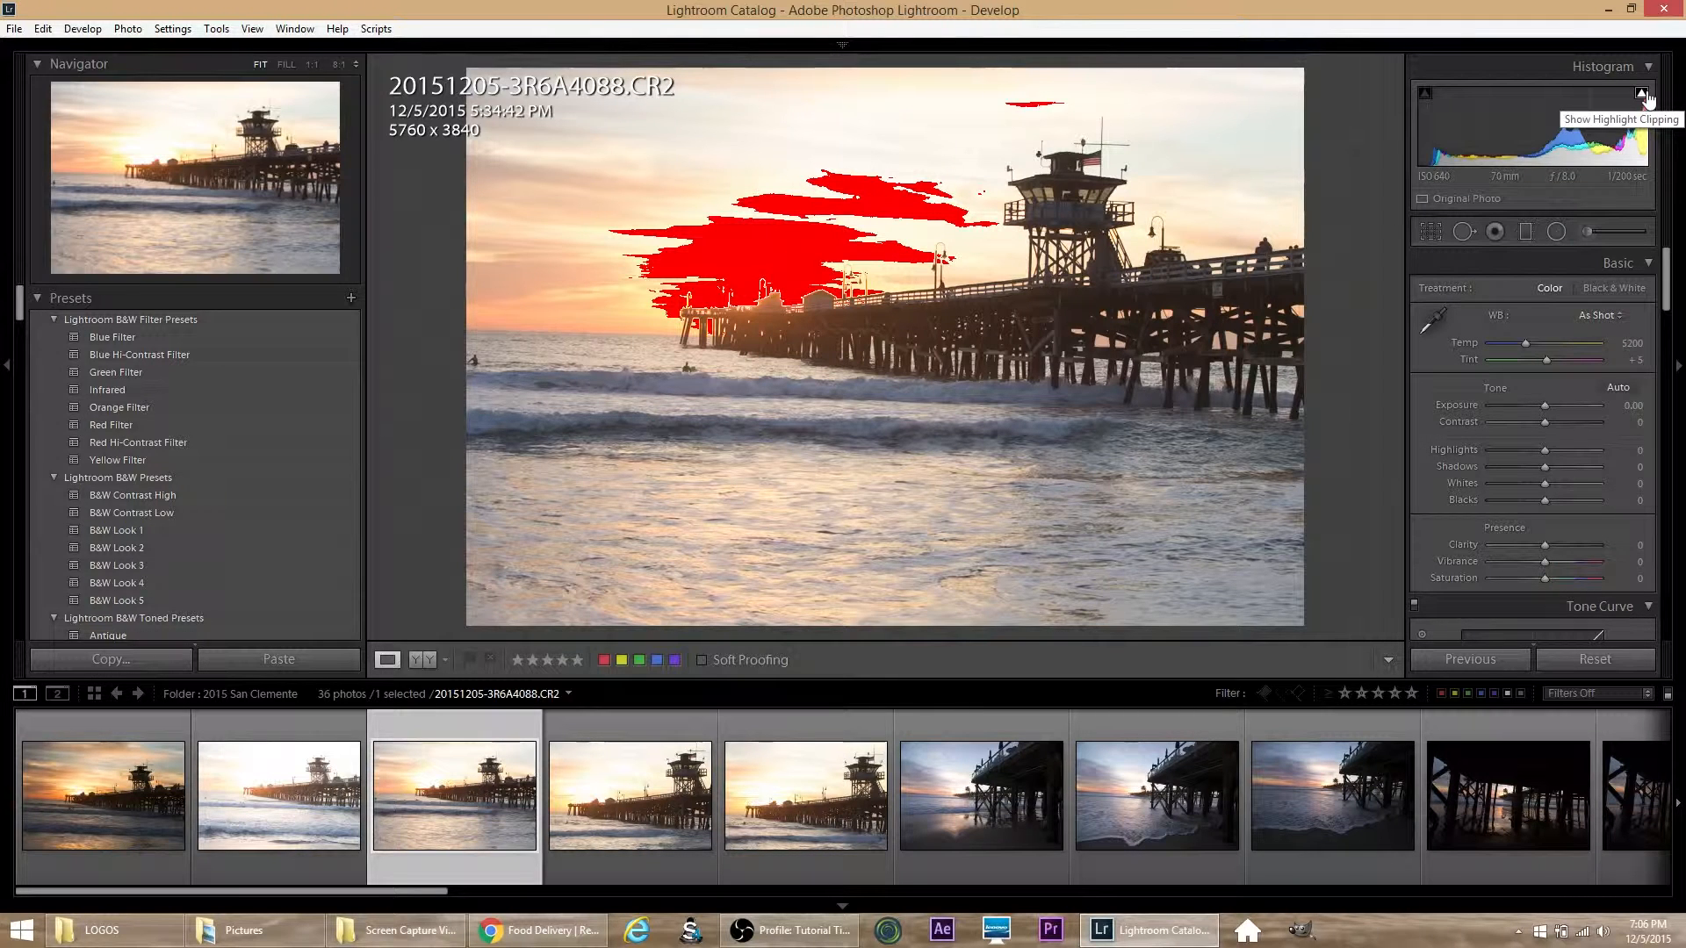
{"action": "left_click", "coordinate": [639, 834]}
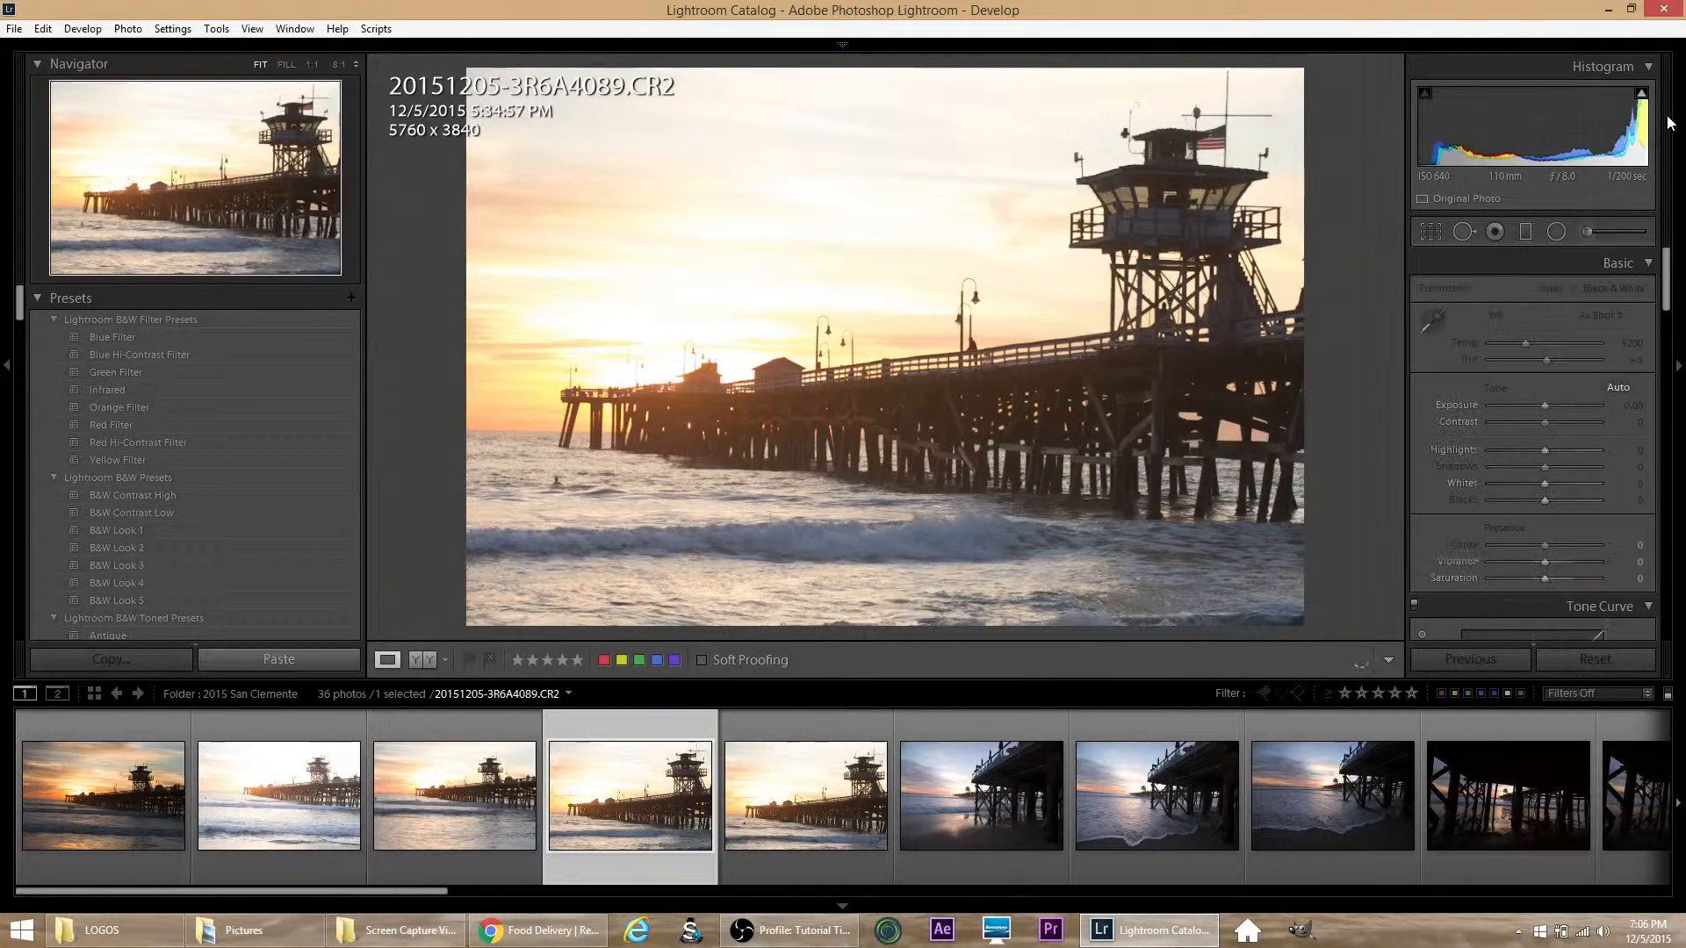
{"action": "mouse_move", "coordinate": [1638, 96]}
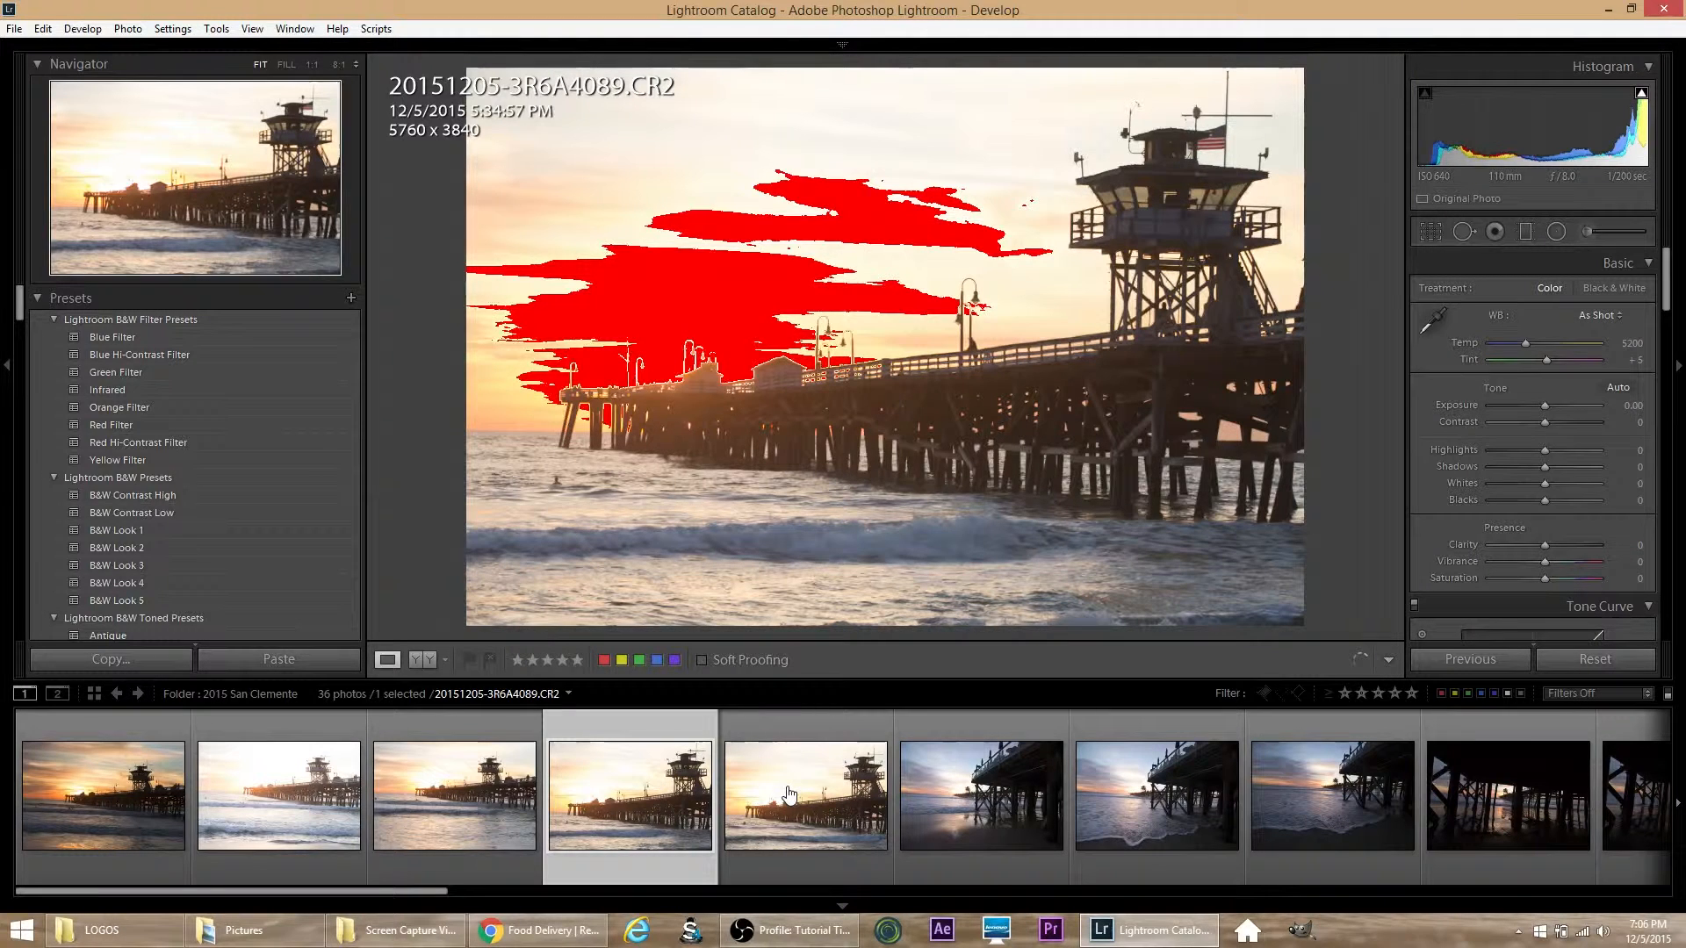
Step: Straighten the horizon of the dark sunset photo 20151205-3R6A4086.CR2 with a crop angle of -2.10
{"action": "left_click", "coordinate": [111, 814]}
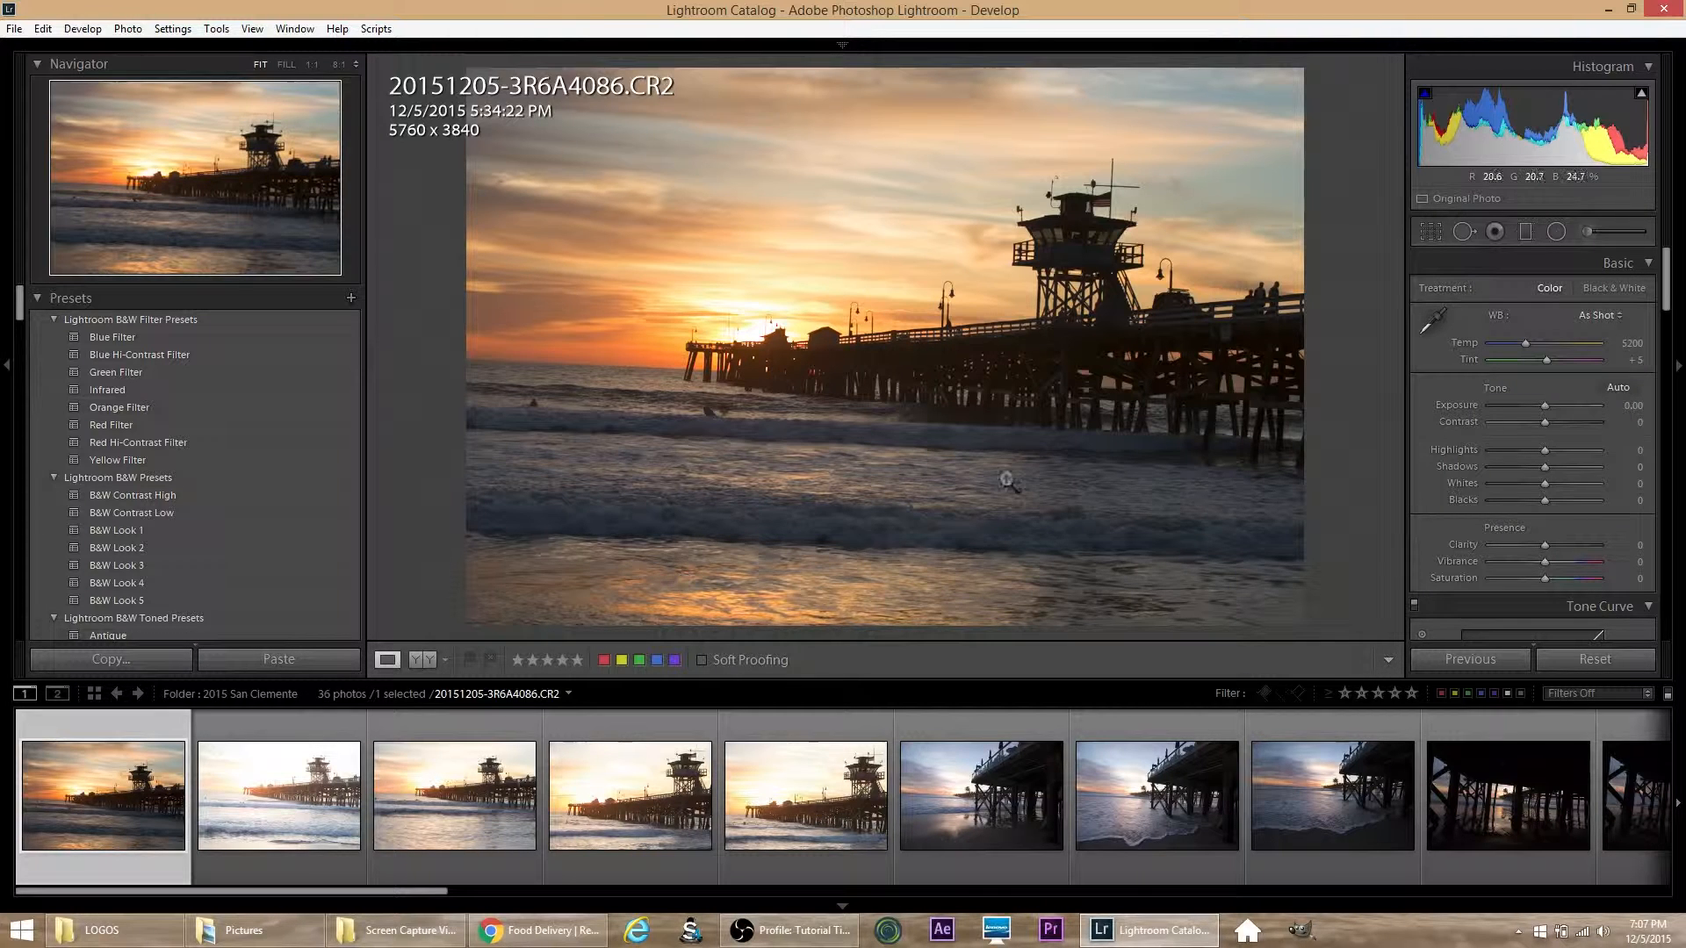
{"action": "left_click", "coordinate": [1432, 234]}
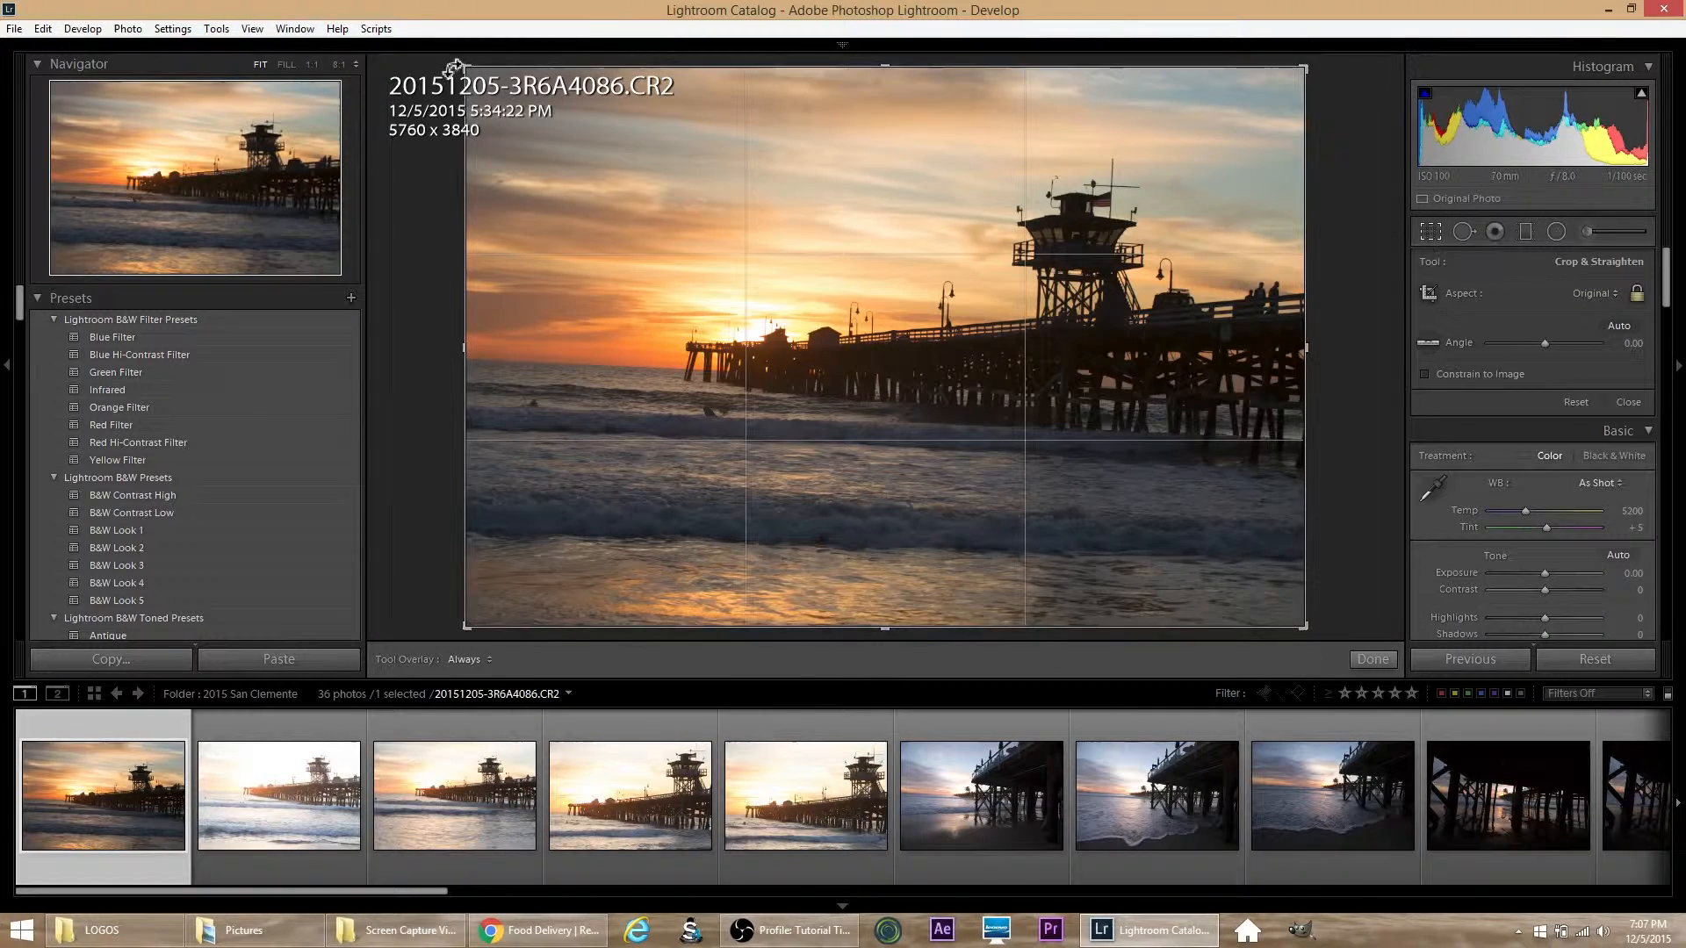
{"action": "left_click_drag", "start_coordinate": [457, 64], "coordinate": [439, 72]}
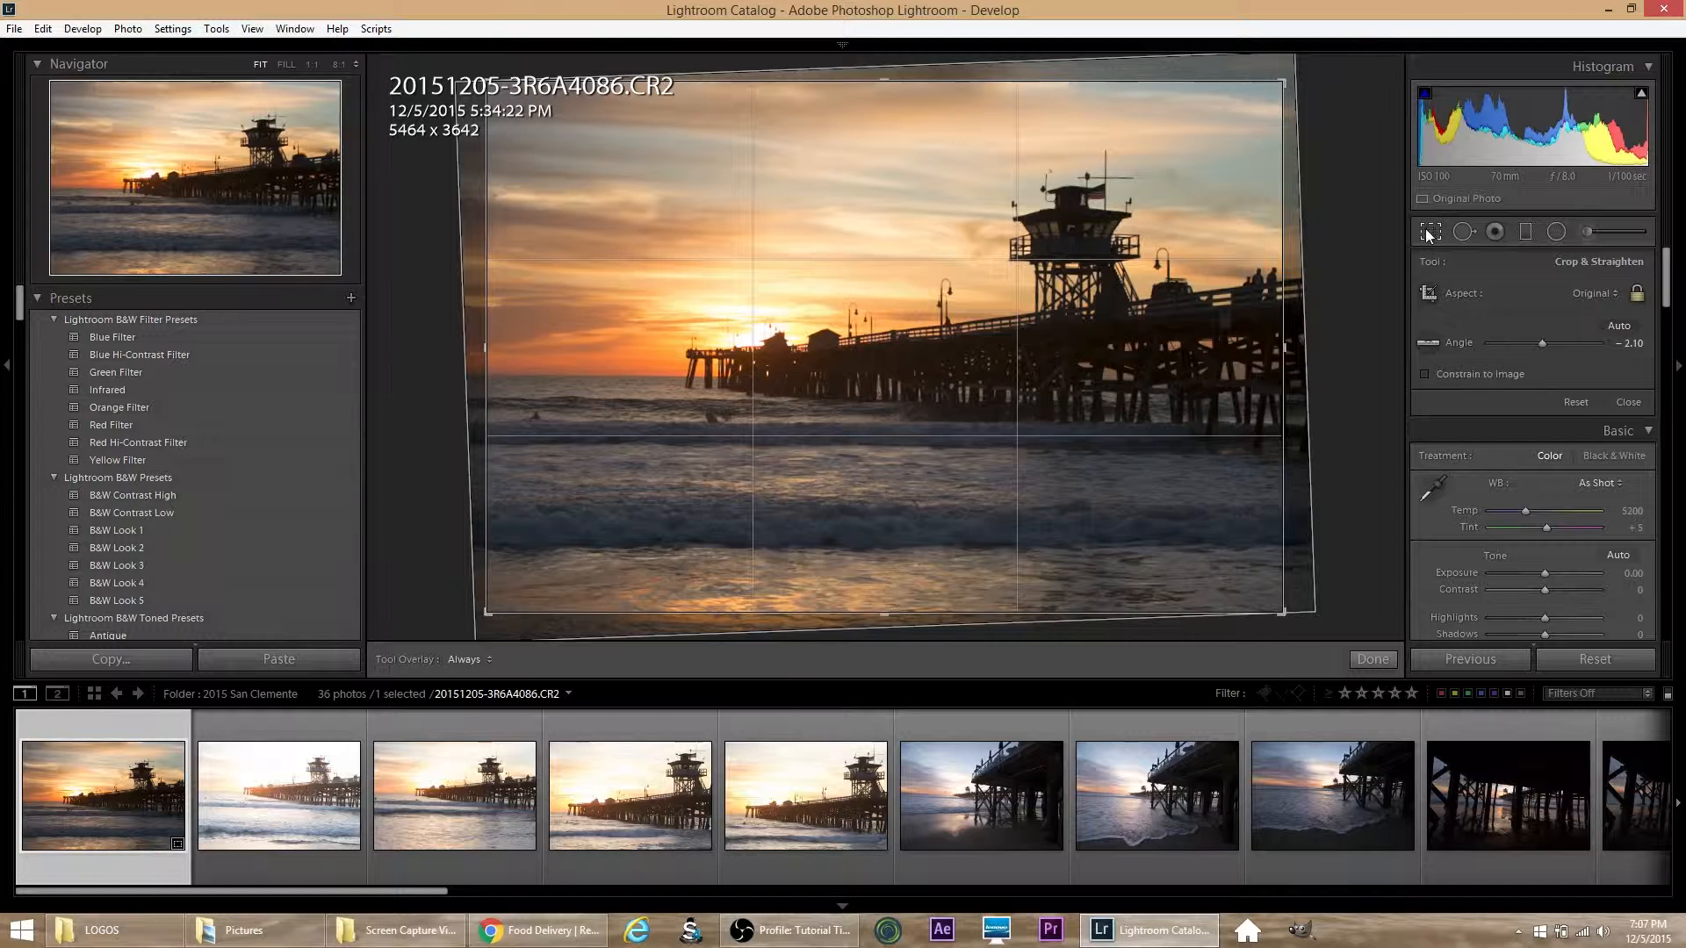
{"action": "left_click", "coordinate": [1430, 231]}
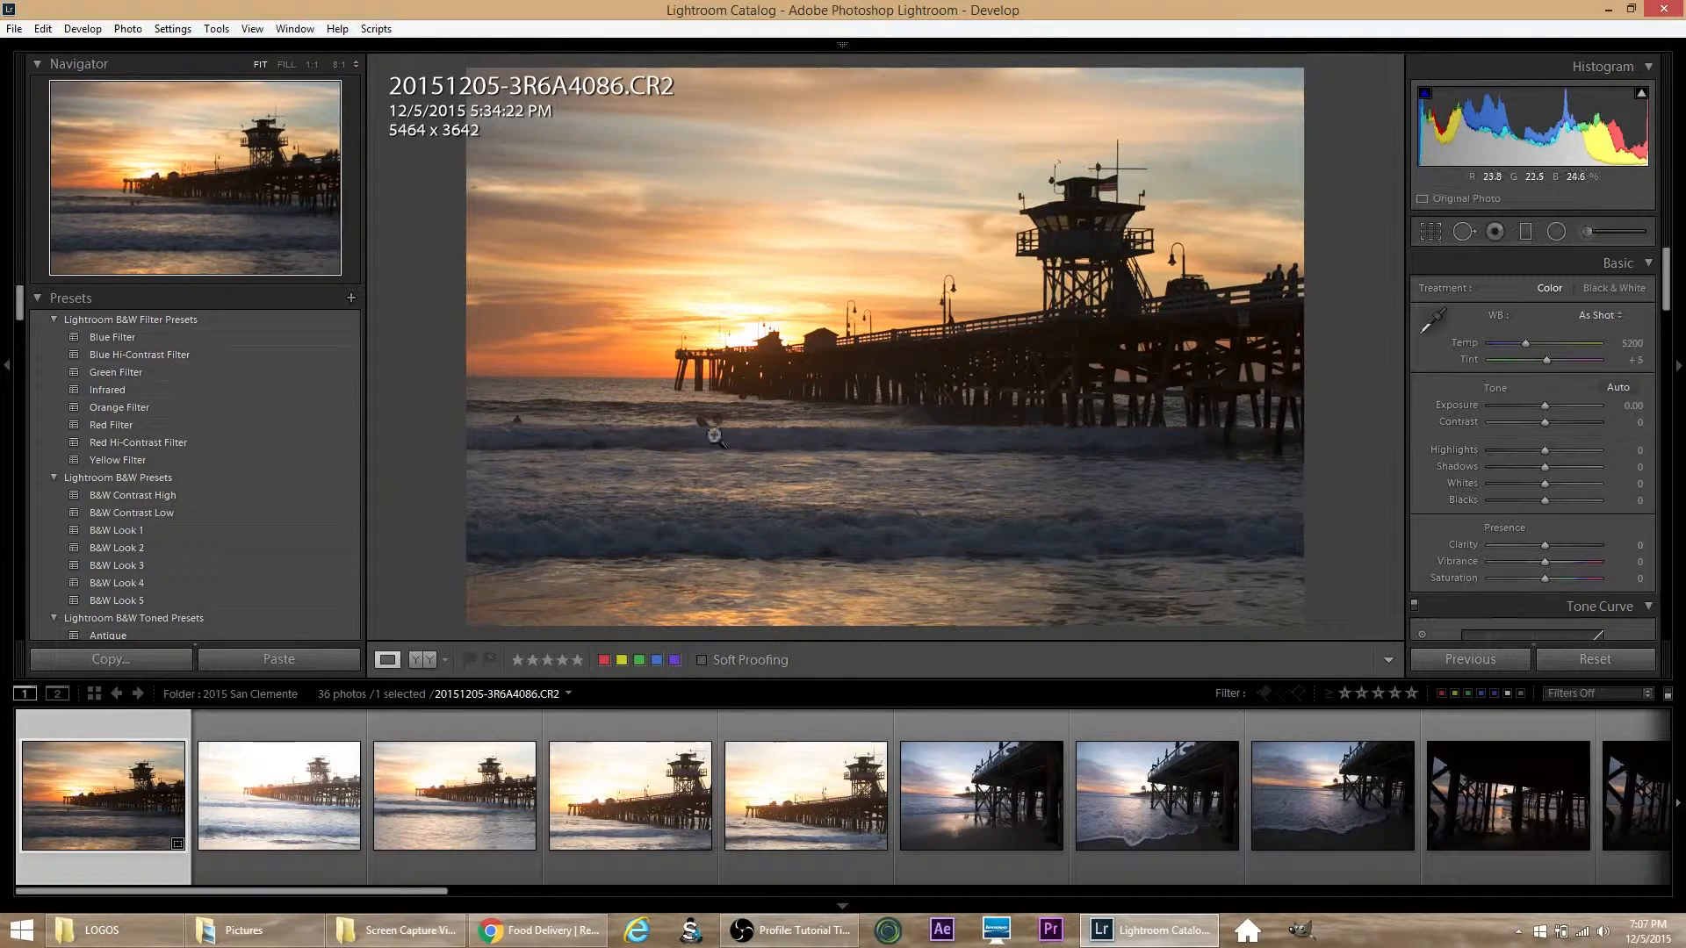
Step: Heal away the dark figure in the water beside the surfboard with a size 75 spot, sampling from the waves to its left
{"action": "left_click", "coordinate": [716, 423]}
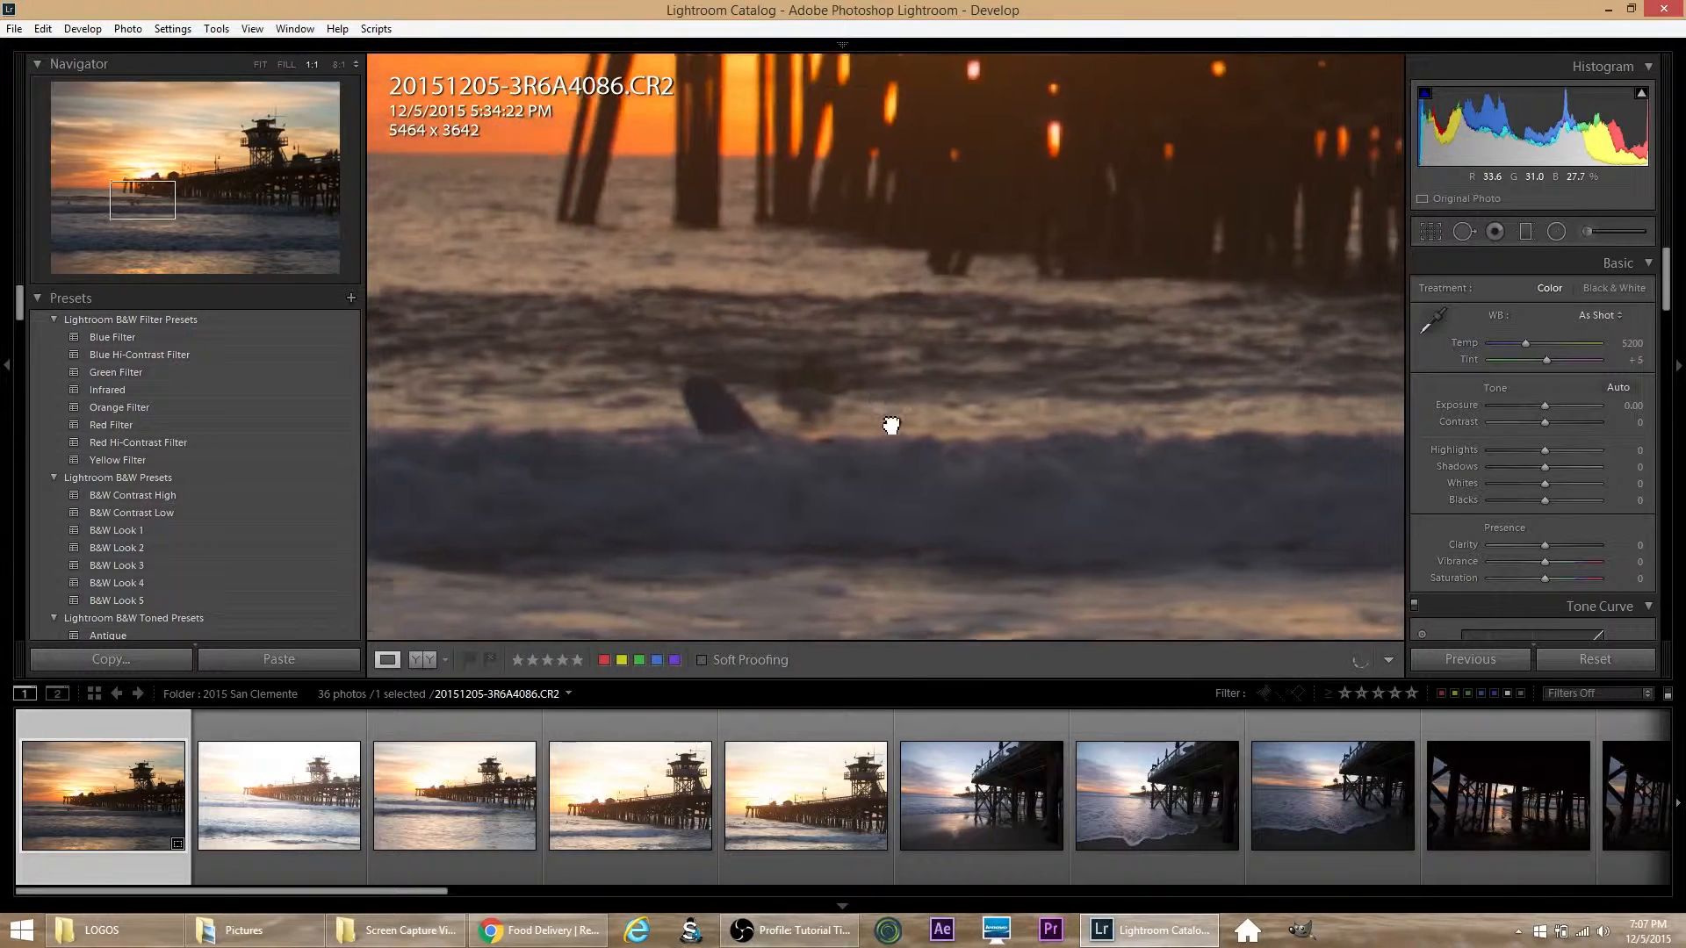
{"action": "left_click", "coordinate": [1461, 232]}
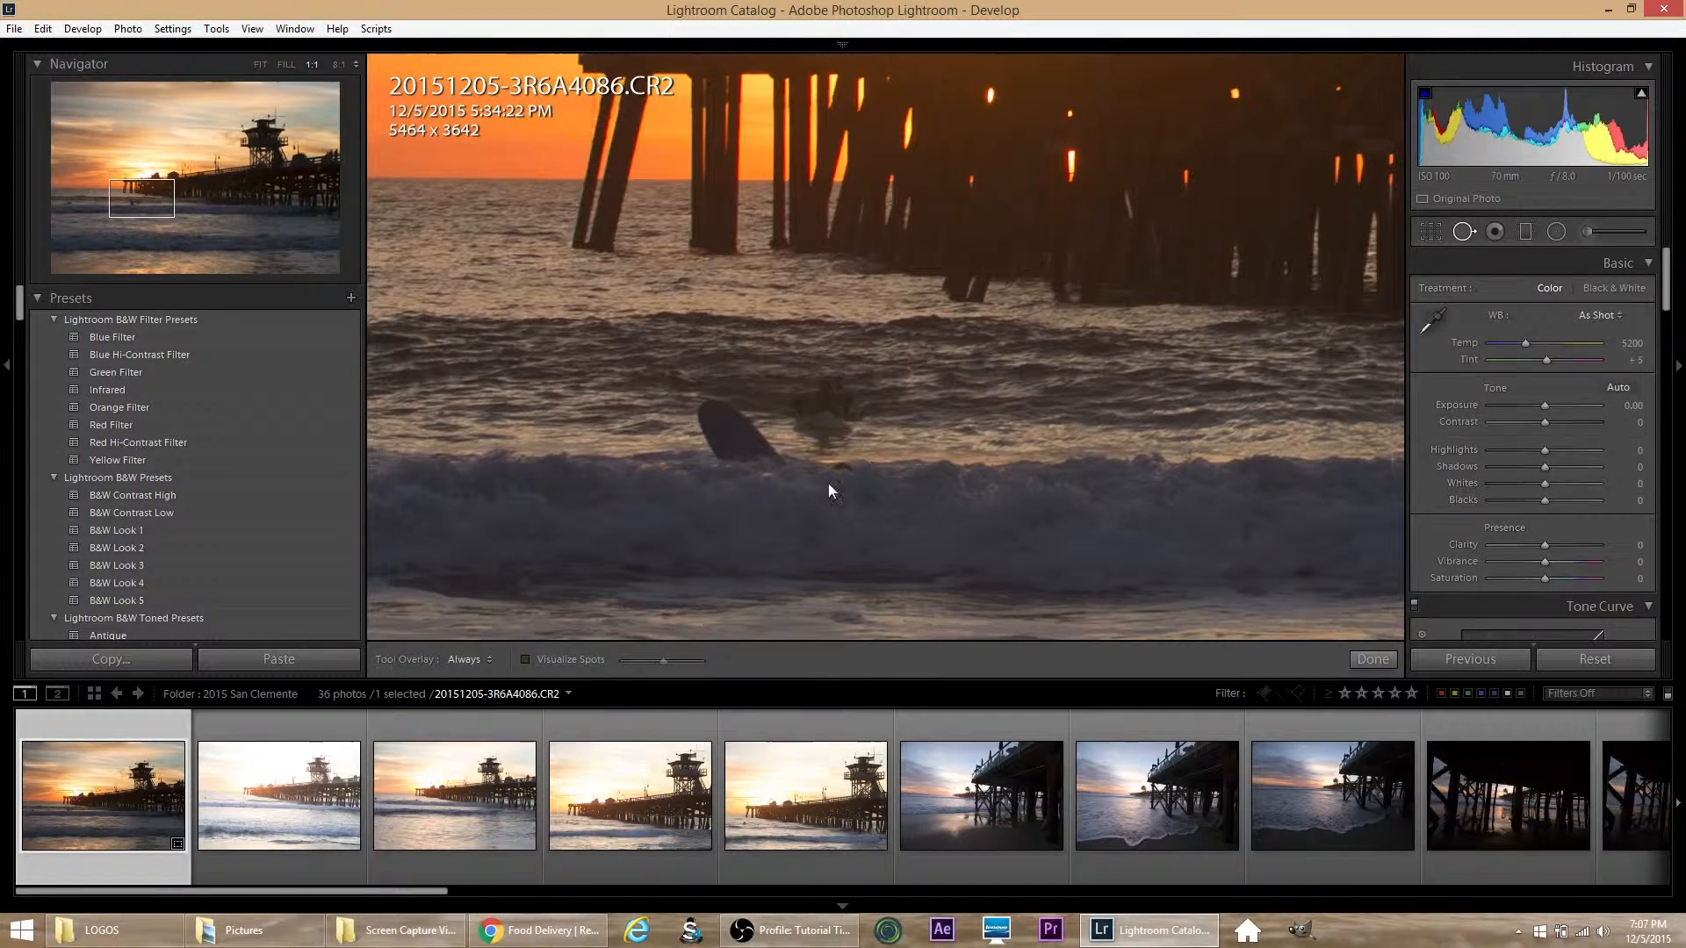
{"action": "scroll", "coordinate": [812, 397], "scroll_direction": "down", "scroll_amount": 3}
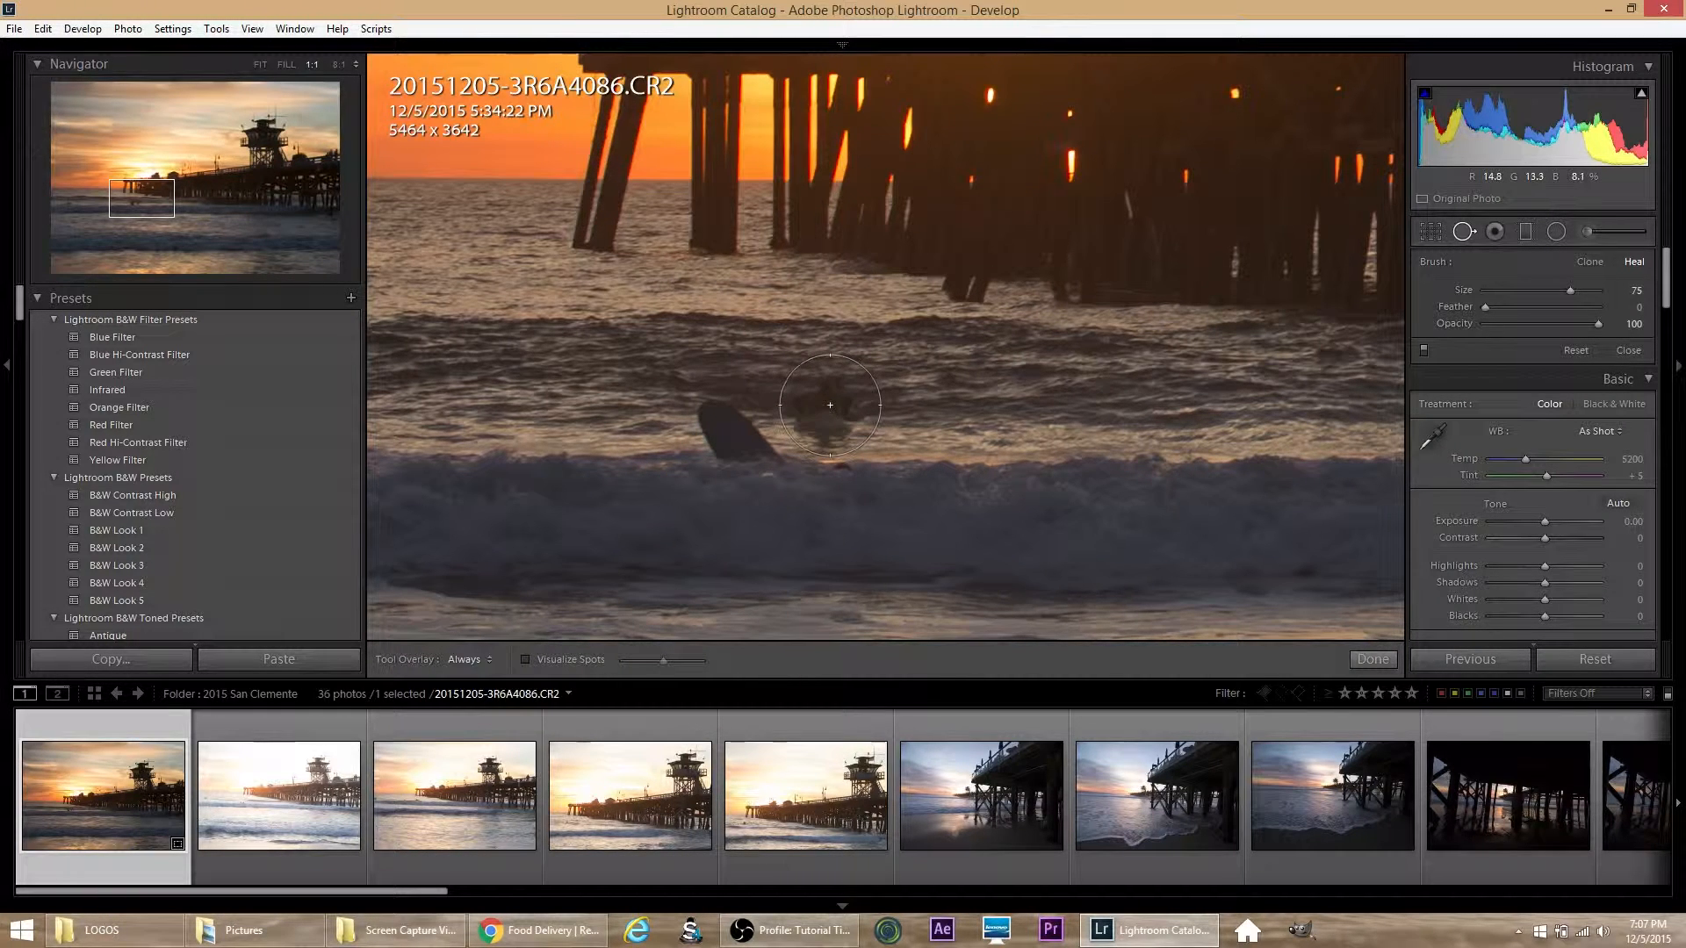
{"action": "left_click", "coordinate": [829, 404]}
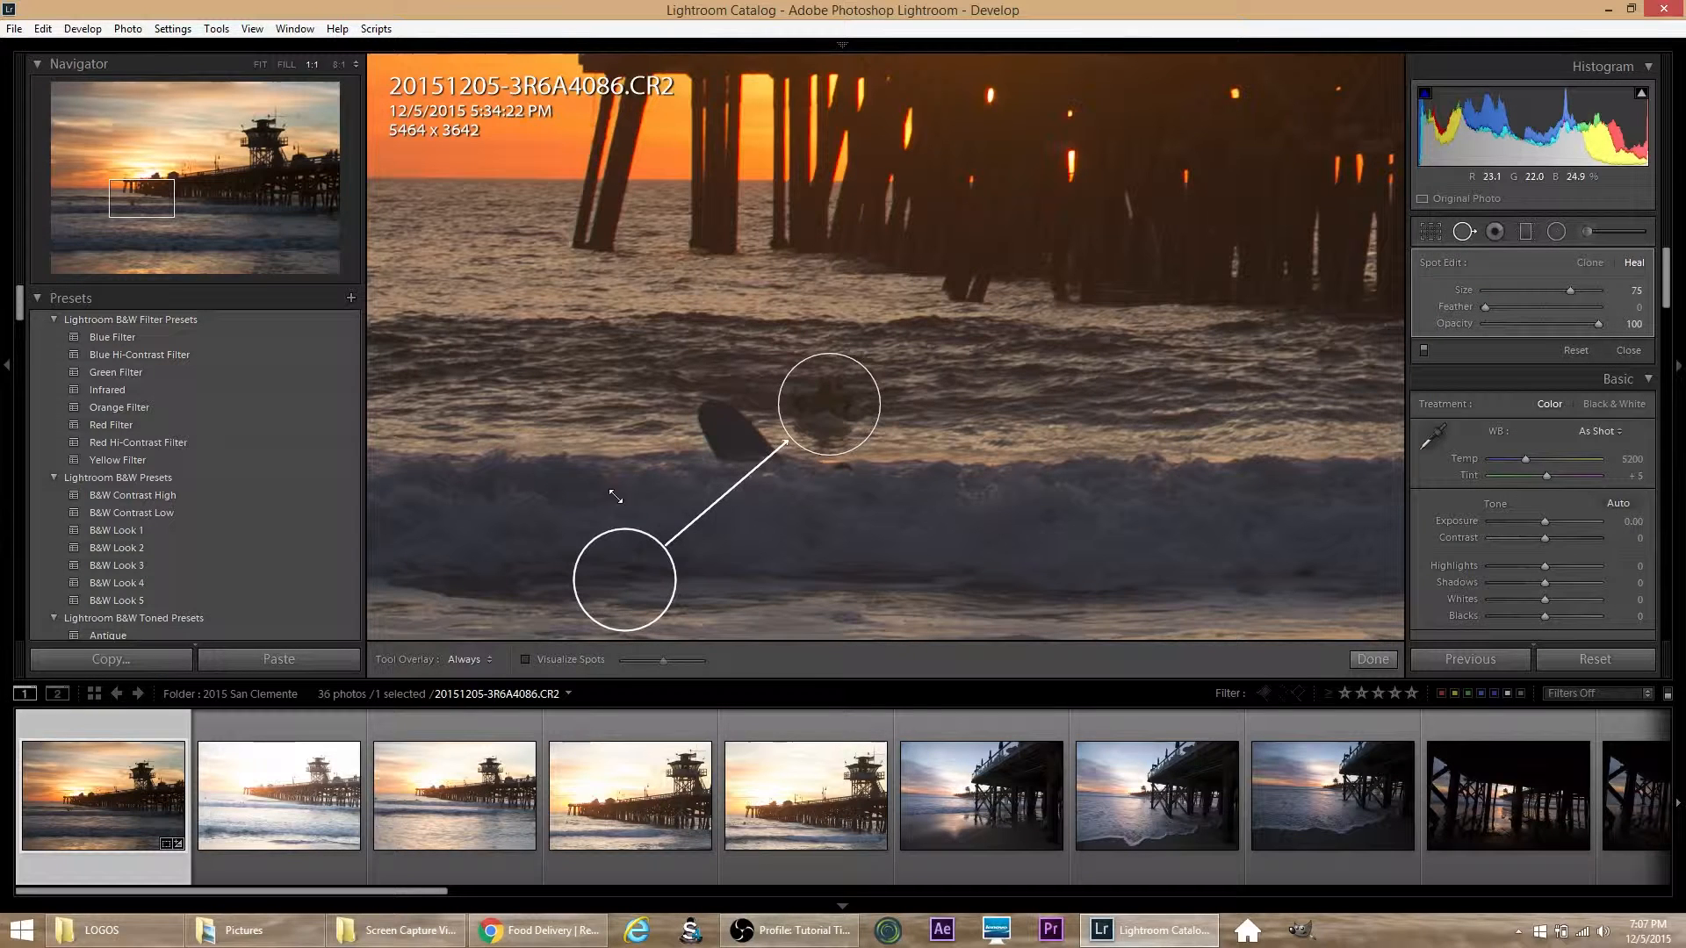
{"action": "mouse_move", "coordinate": [631, 571]}
{"action": "left_mouse_down"}
{"action": "mouse_move", "coordinate": [884, 443]}
{"action": "mouse_move", "coordinate": [950, 402]}
{"action": "mouse_move", "coordinate": [938, 386]}
{"action": "mouse_move", "coordinate": [977, 392]}
{"action": "mouse_move", "coordinate": [670, 379]}
{"action": "mouse_move", "coordinate": [622, 398]}
{"action": "mouse_move", "coordinate": [589, 371]}
{"action": "left_mouse_up"}
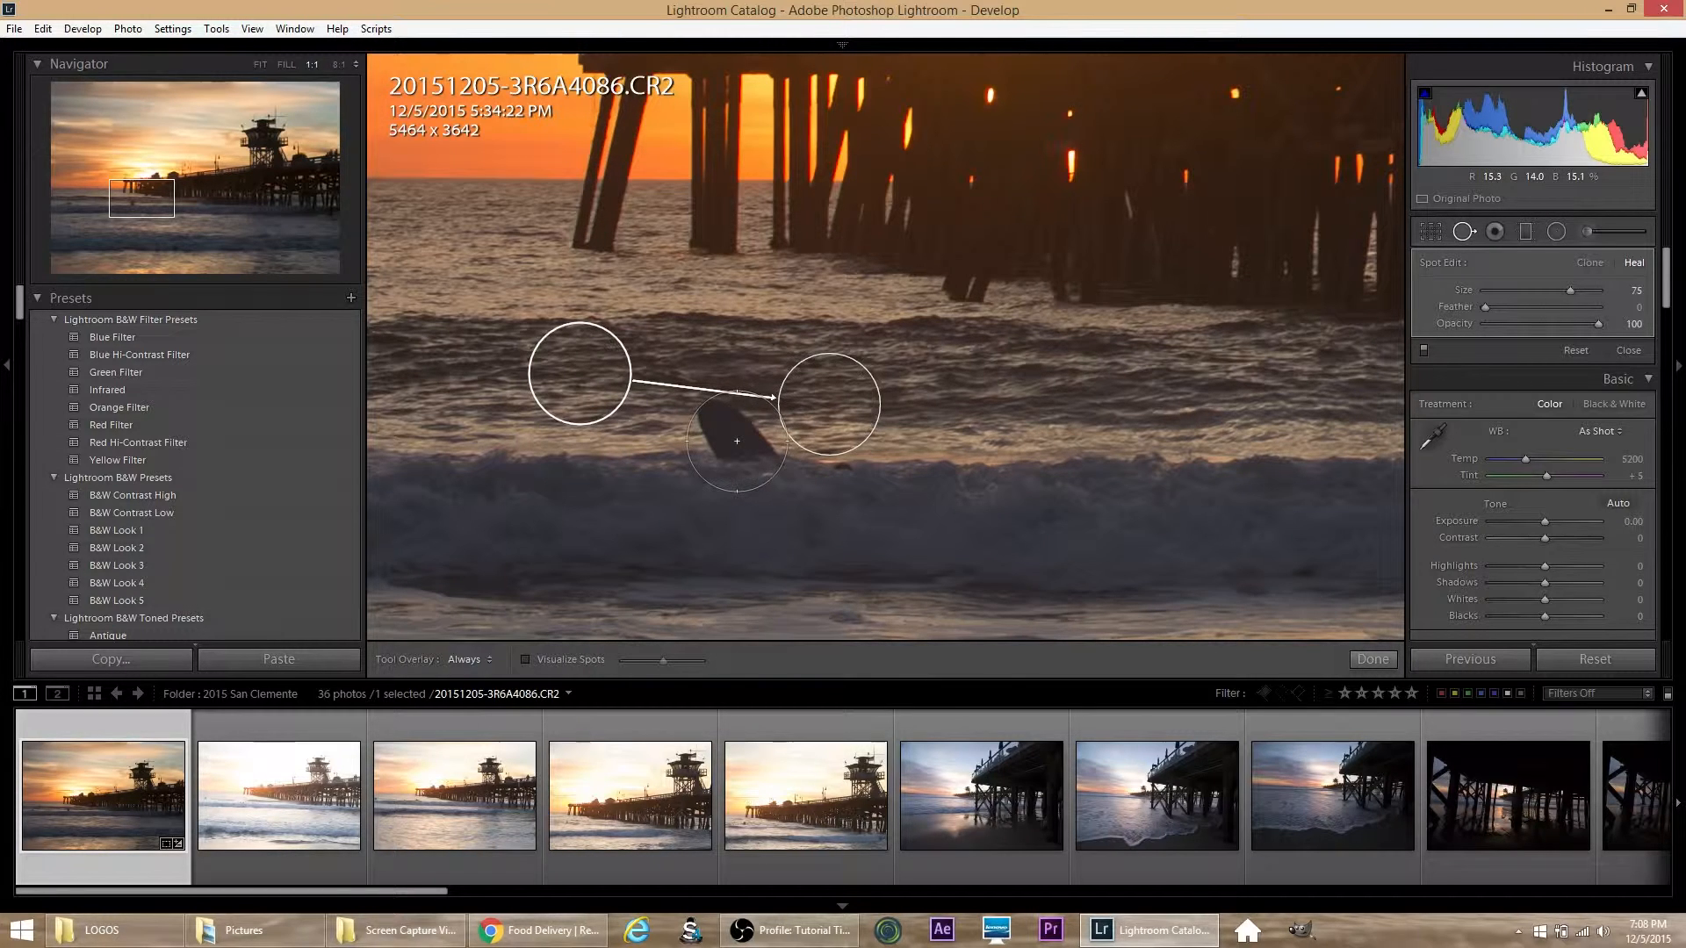
Step: Heal away the surfboard above the breaking wave, sampling from clean water to the right of it
{"action": "scroll", "coordinate": [734, 451], "scroll_direction": "up", "scroll_amount": 2}
{"action": "left_click", "coordinate": [729, 440]}
{"action": "left_click", "coordinate": [726, 439]}
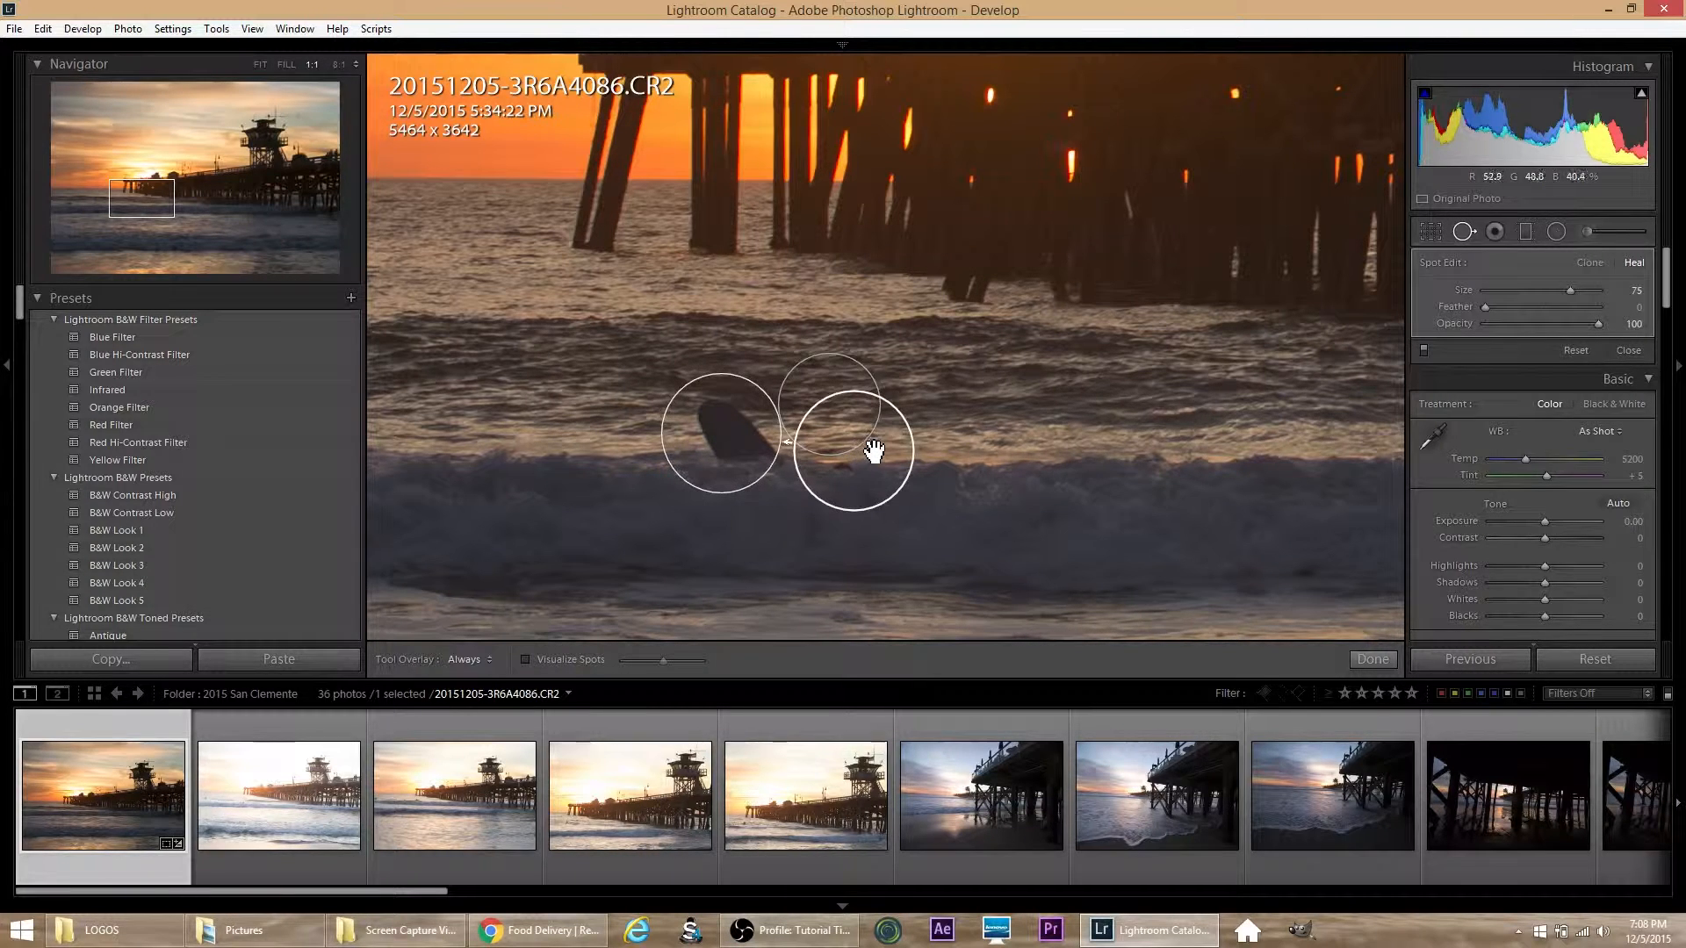
{"action": "left_click_drag", "start_coordinate": [865, 451], "coordinate": [987, 444]}
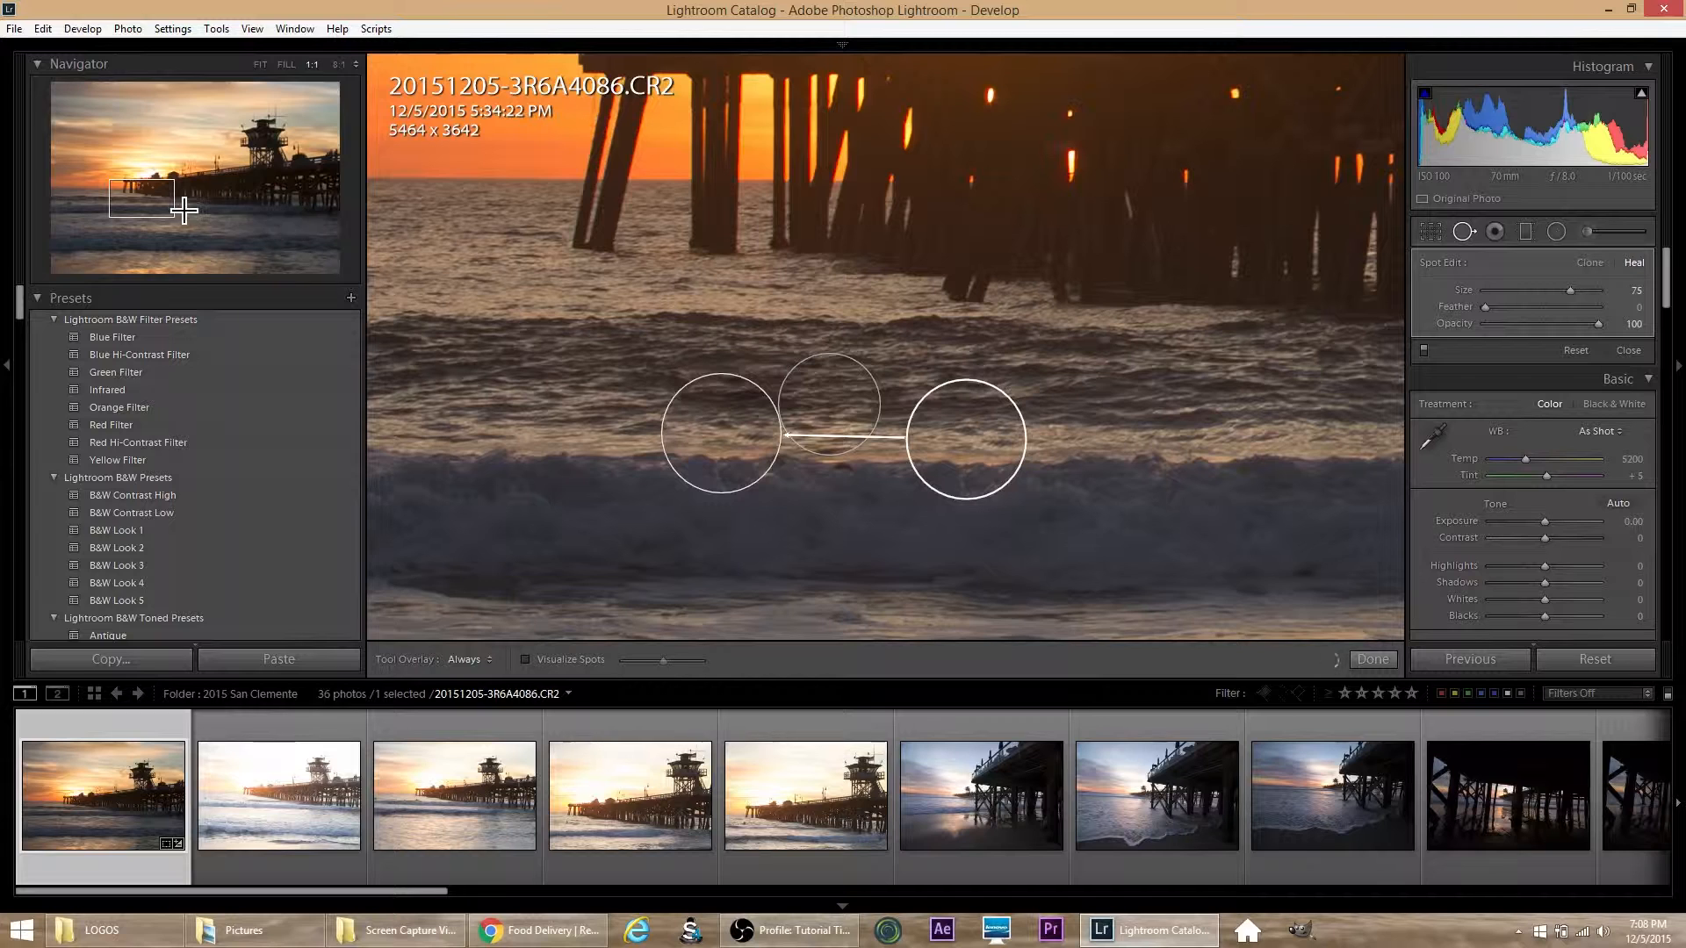
{"action": "left_click", "coordinate": [831, 409]}
{"action": "left_click", "coordinate": [773, 434]}
Step: Heal away the surfer near the photo's left edge, finish spot removal and return to the full image view
{"action": "left_click_drag", "start_coordinate": [152, 202], "coordinate": [79, 202]}
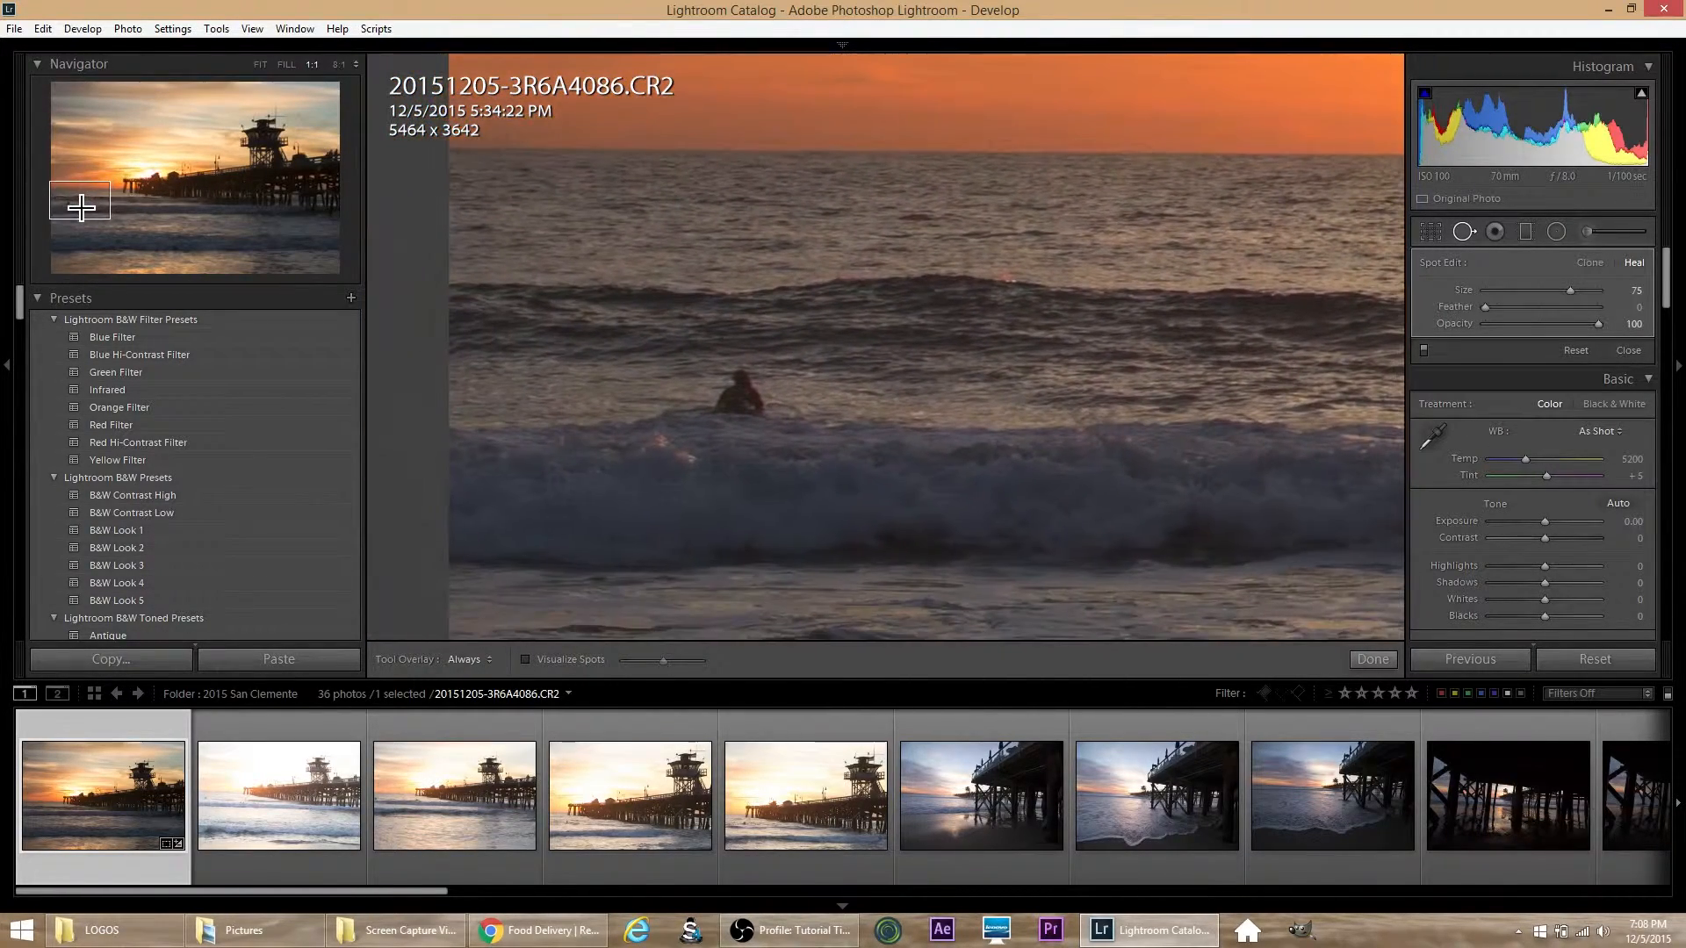
{"action": "left_click", "coordinate": [745, 405]}
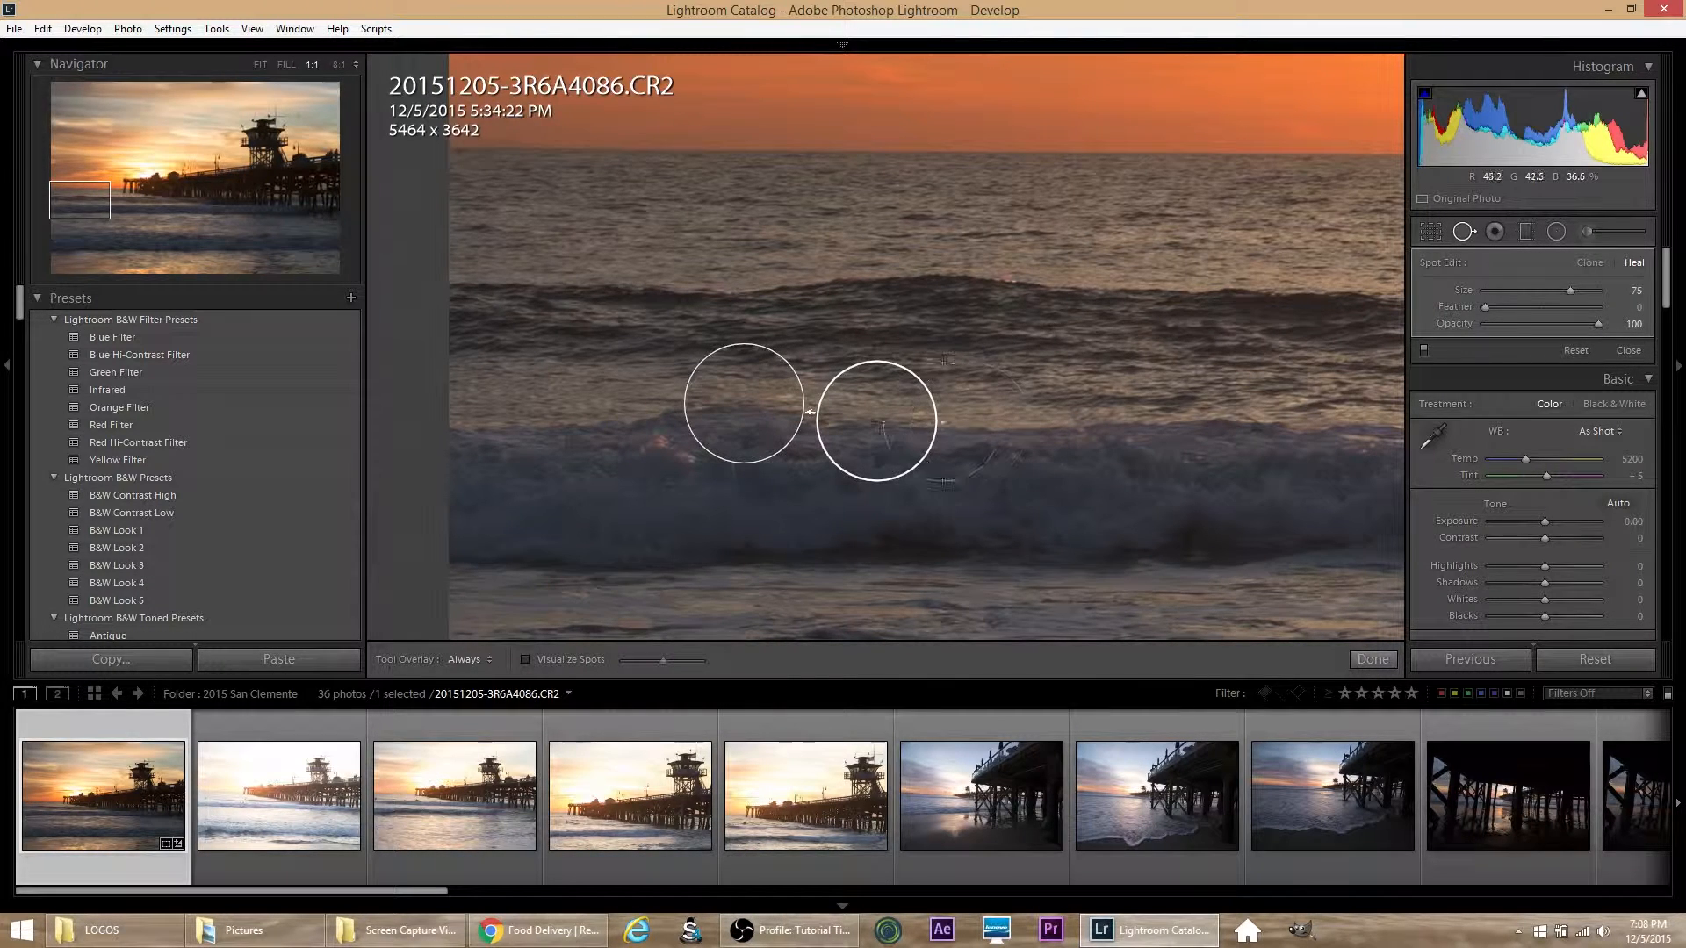
{"action": "left_click", "coordinate": [1461, 235]}
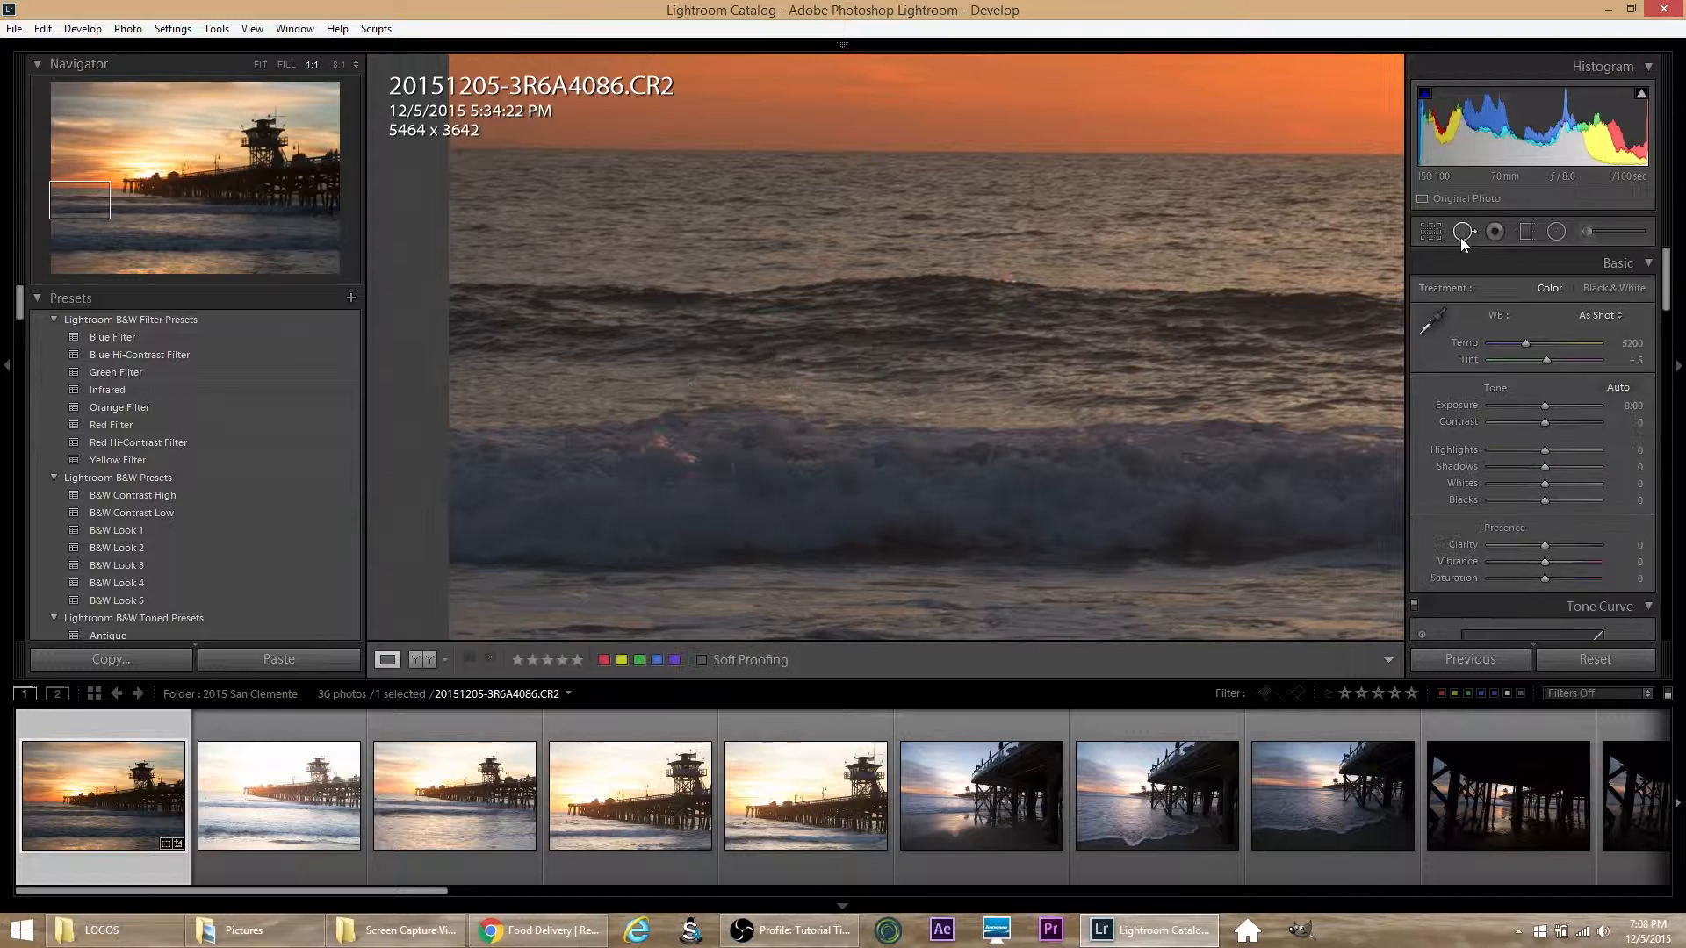
{"action": "left_click", "coordinate": [1043, 400]}
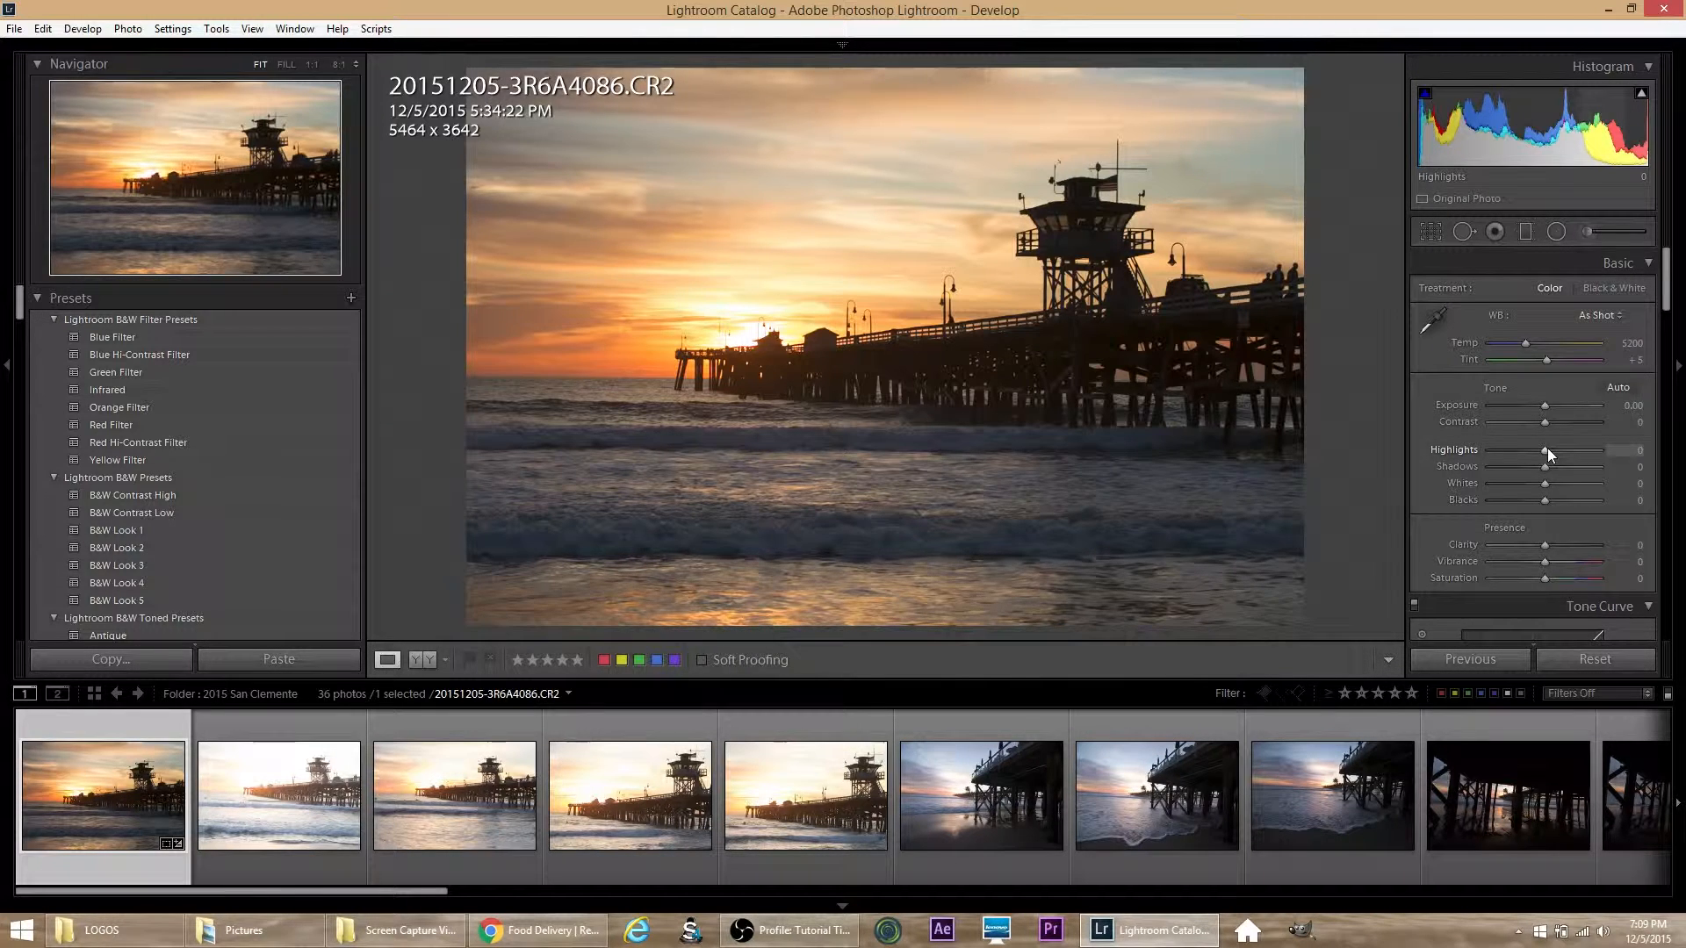
Step: Set Highlights to -76, Shadows to +82, Clarity and Vibrance to +8, and Saturation to +18
{"action": "left_click_drag", "start_coordinate": [1546, 448], "coordinate": [1509, 450]}
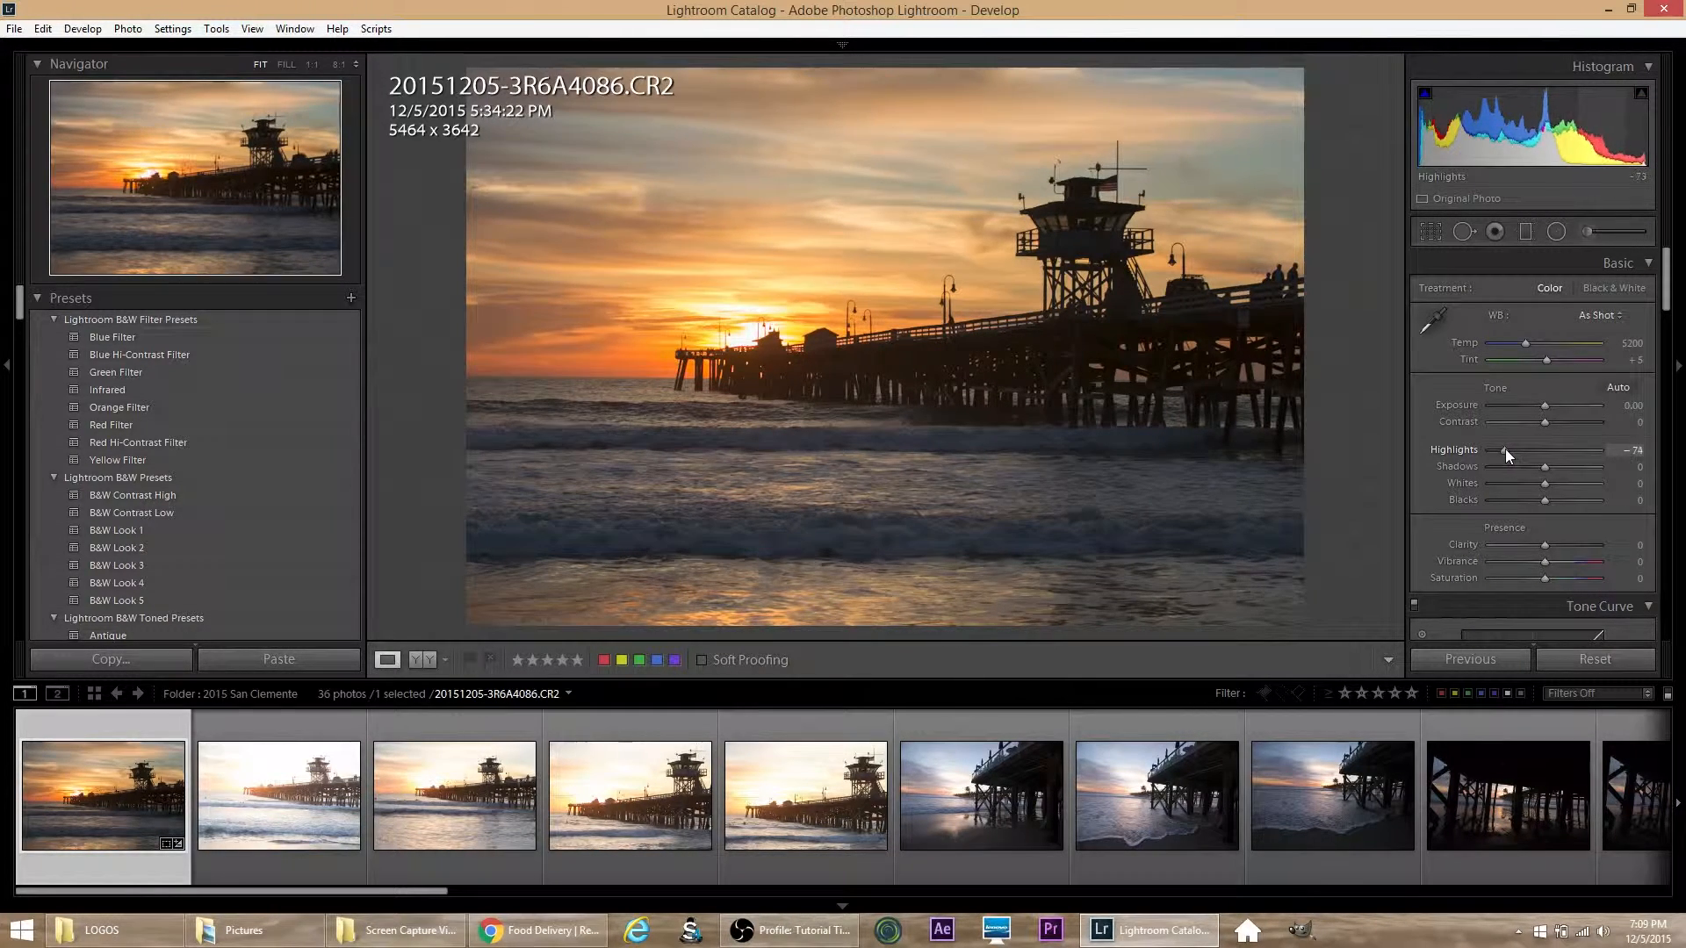
{"action": "left_click_drag", "start_coordinate": [1504, 450], "coordinate": [1502, 450]}
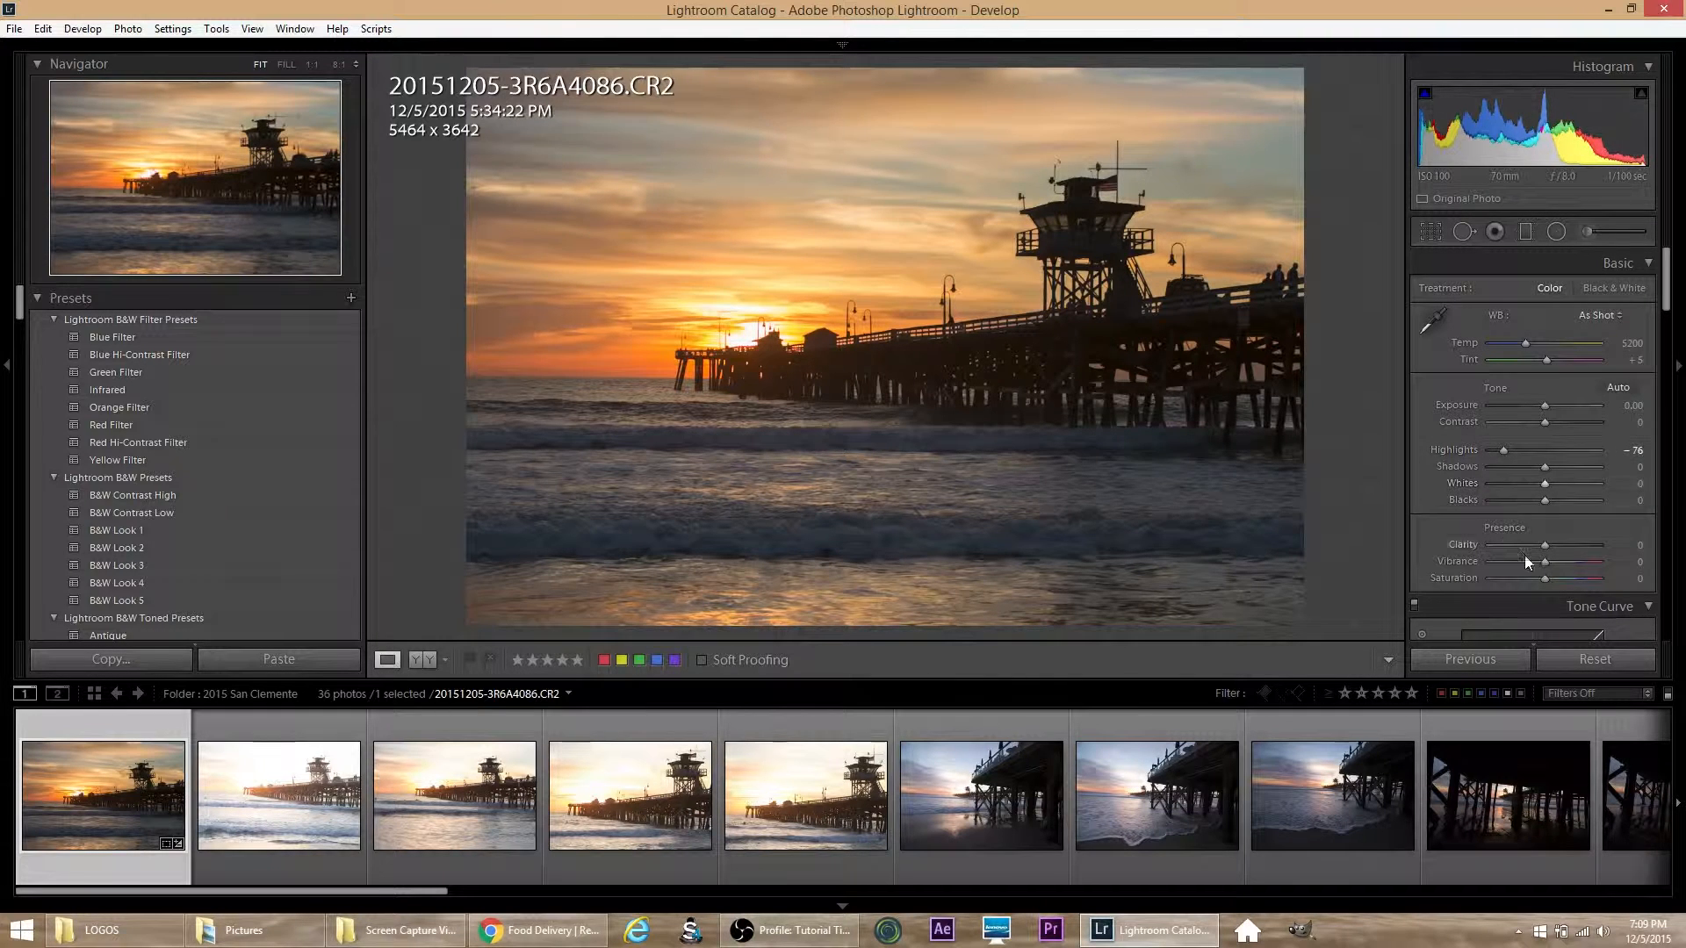
{"action": "left_click_drag", "start_coordinate": [1546, 578], "coordinate": [1553, 577]}
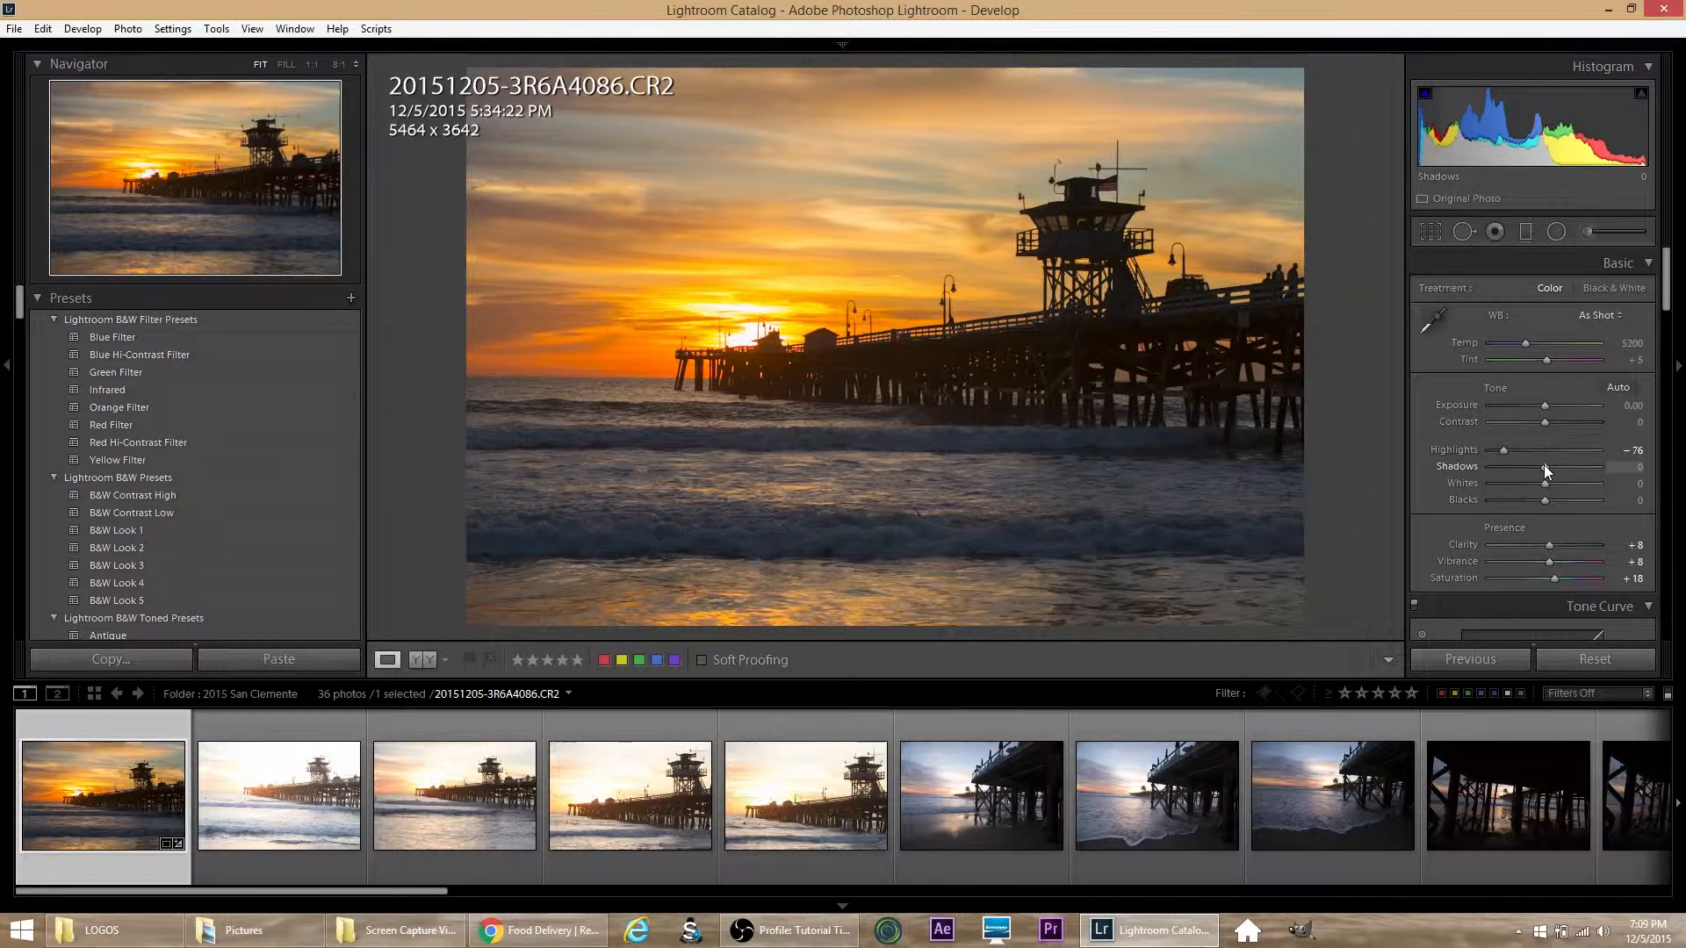
{"action": "left_click_drag", "start_coordinate": [1544, 466], "coordinate": [1588, 467]}
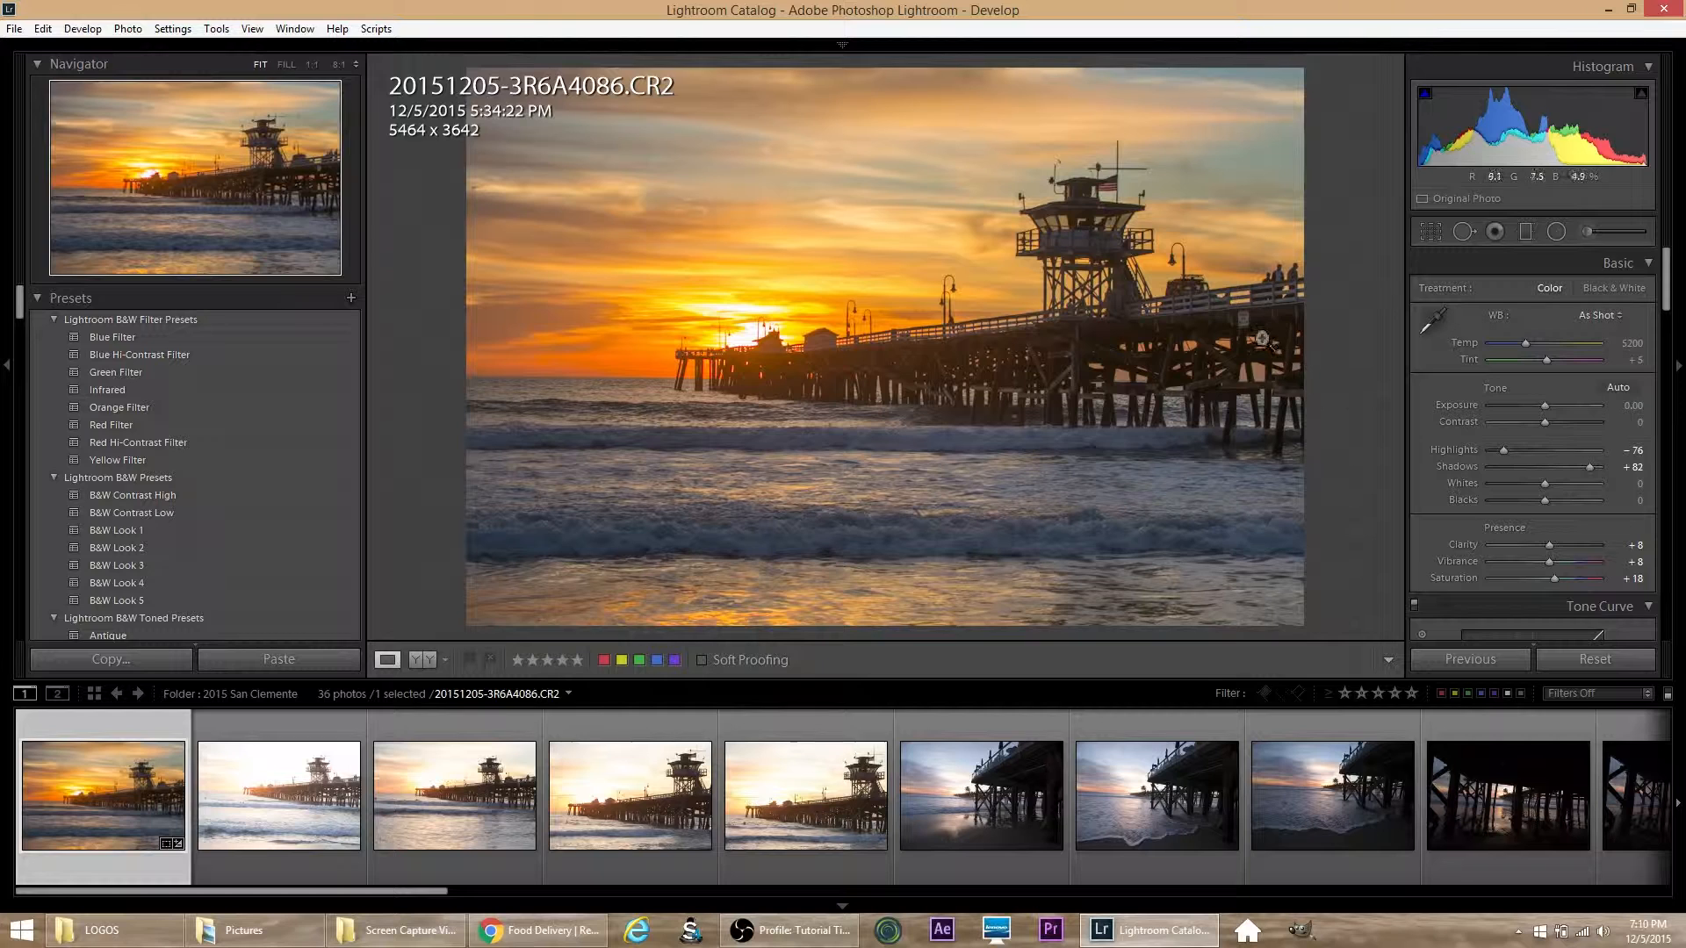
Step: Open a copy of the photo with Lightroom adjustments for editing in Viveza 2
{"action": "left_click", "coordinate": [129, 29]}
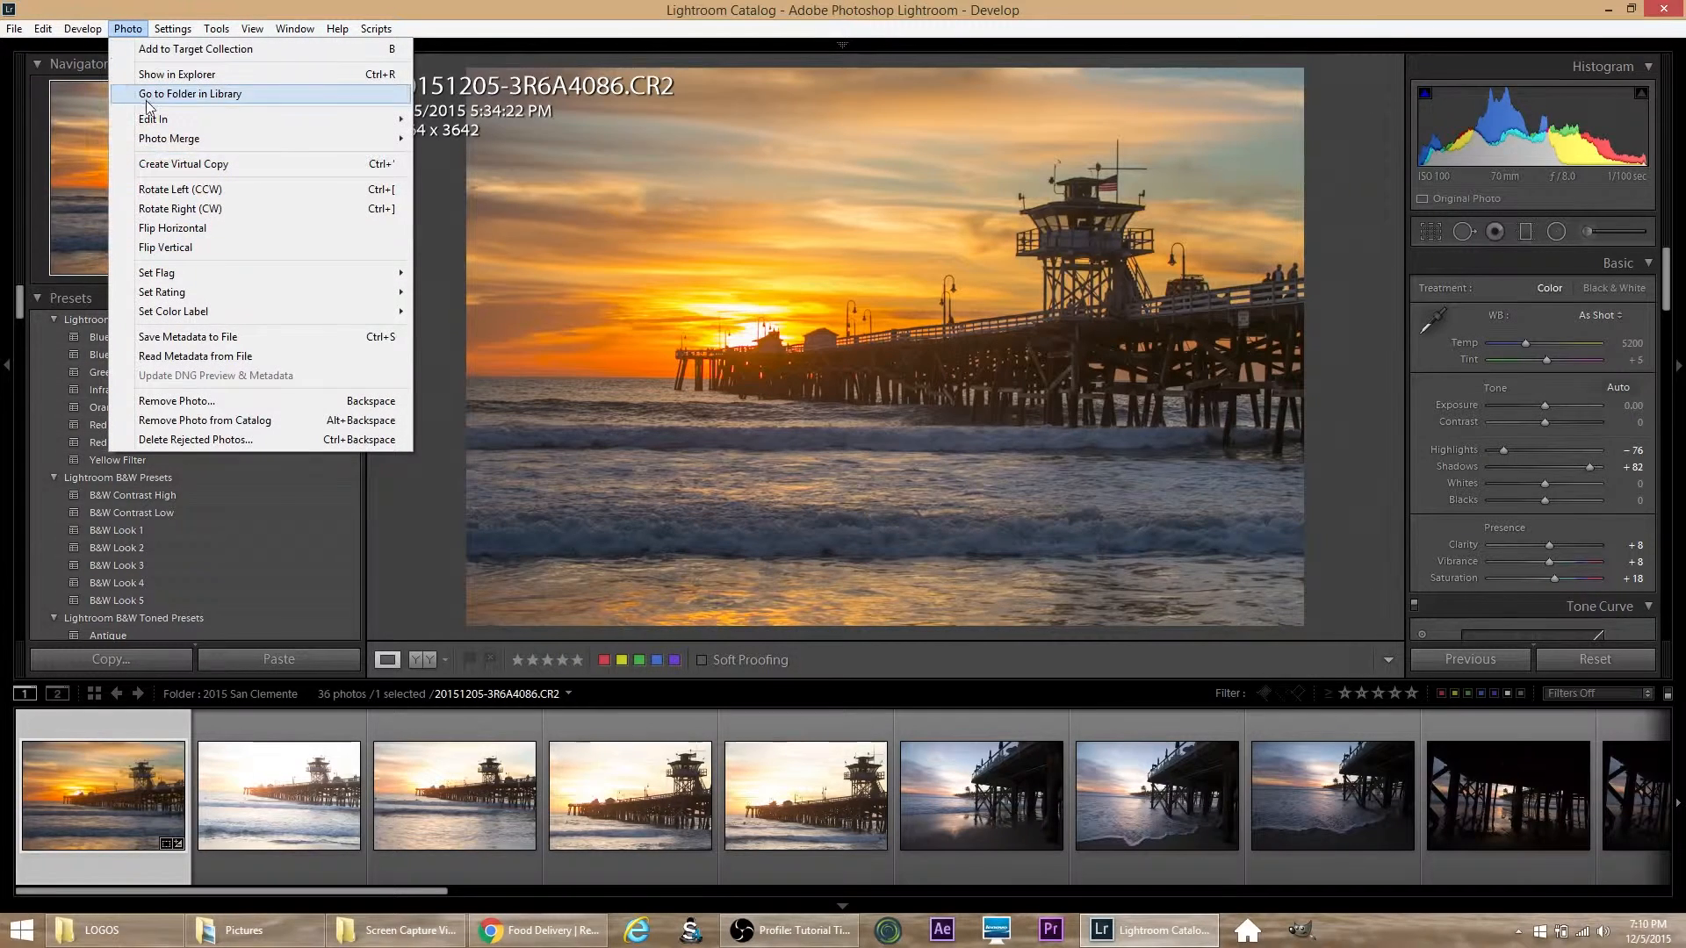
{"action": "mouse_move", "coordinate": [162, 128]}
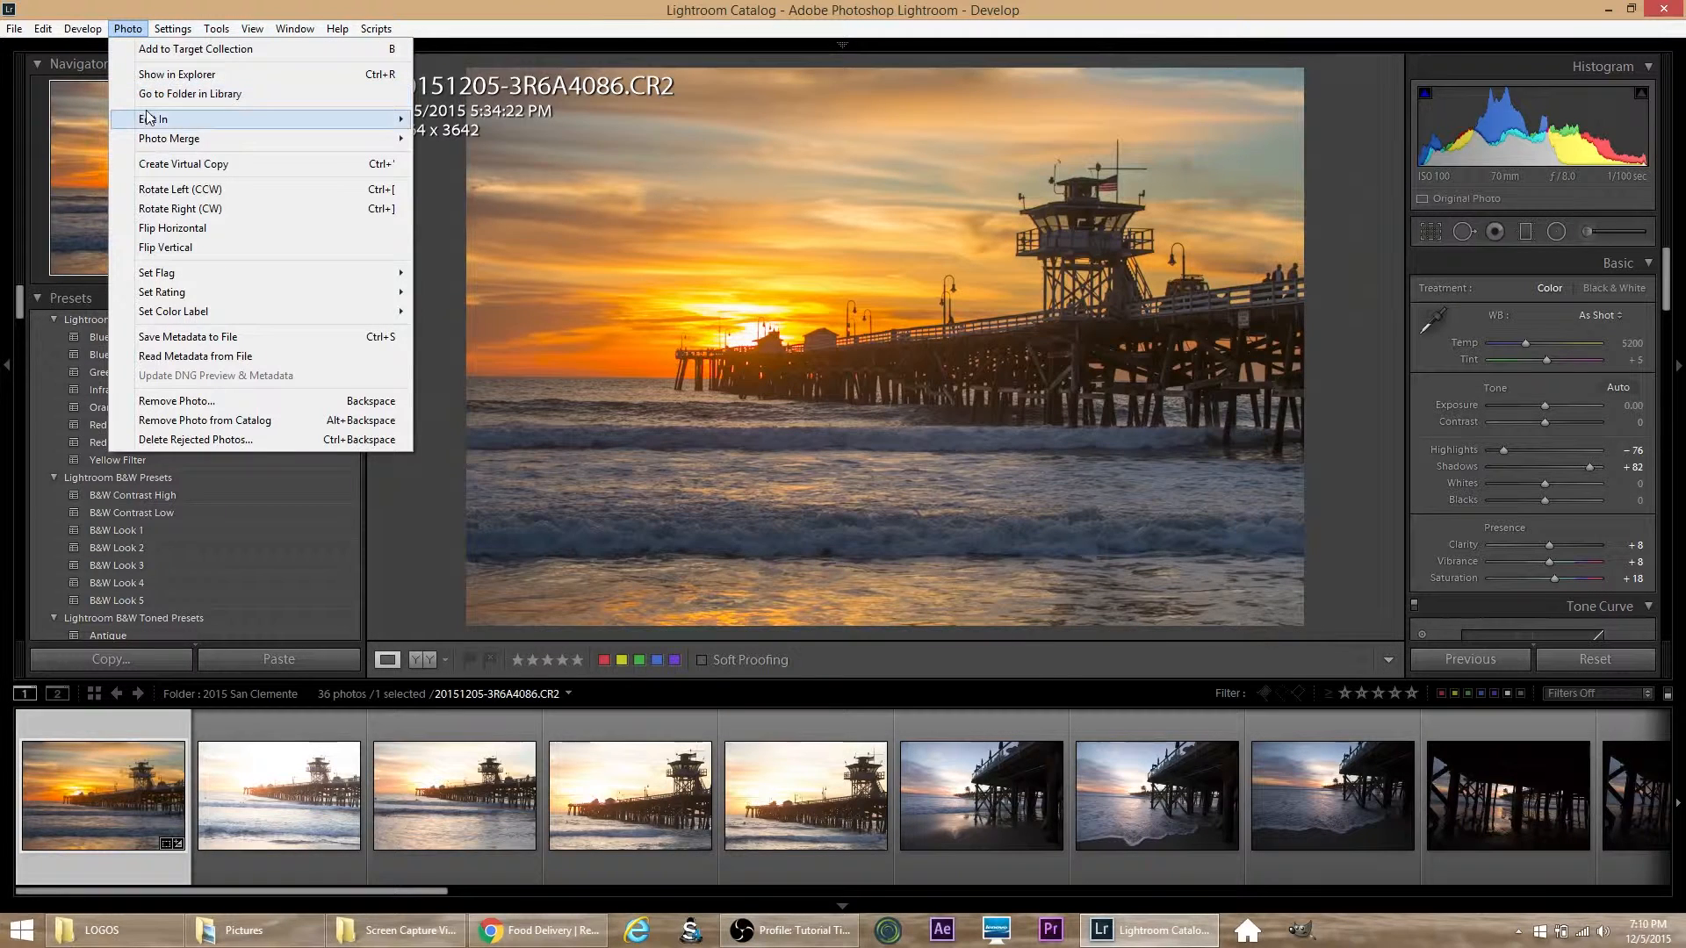
{"action": "mouse_move", "coordinate": [274, 118]}
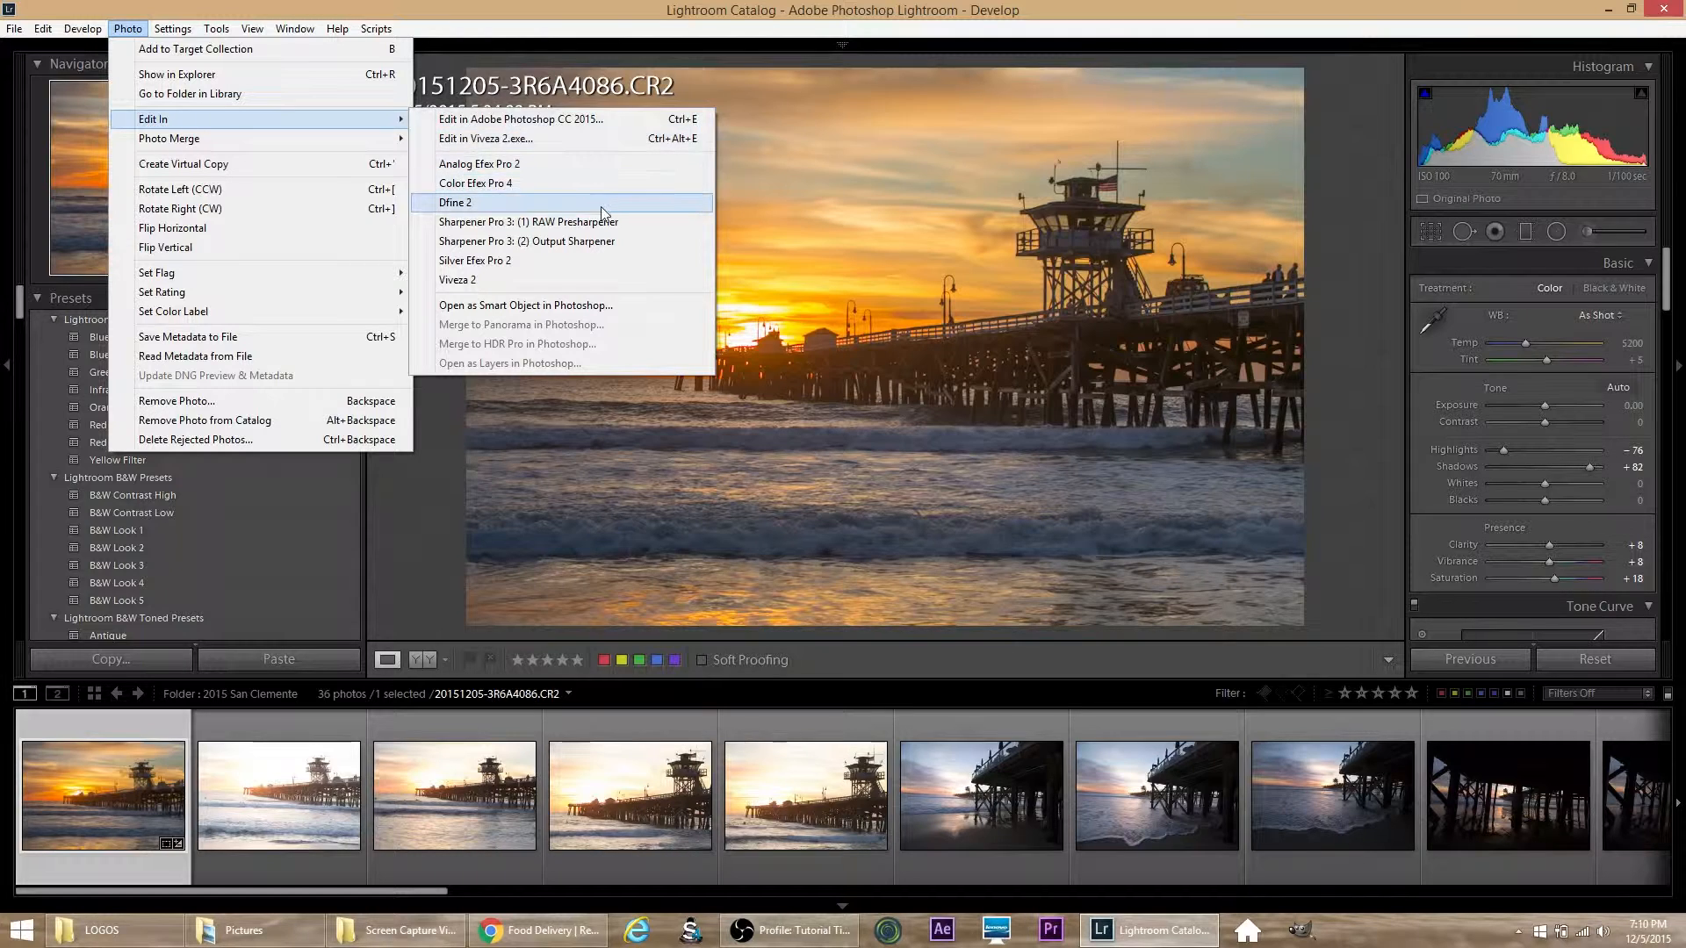
{"action": "left_click", "coordinate": [584, 286]}
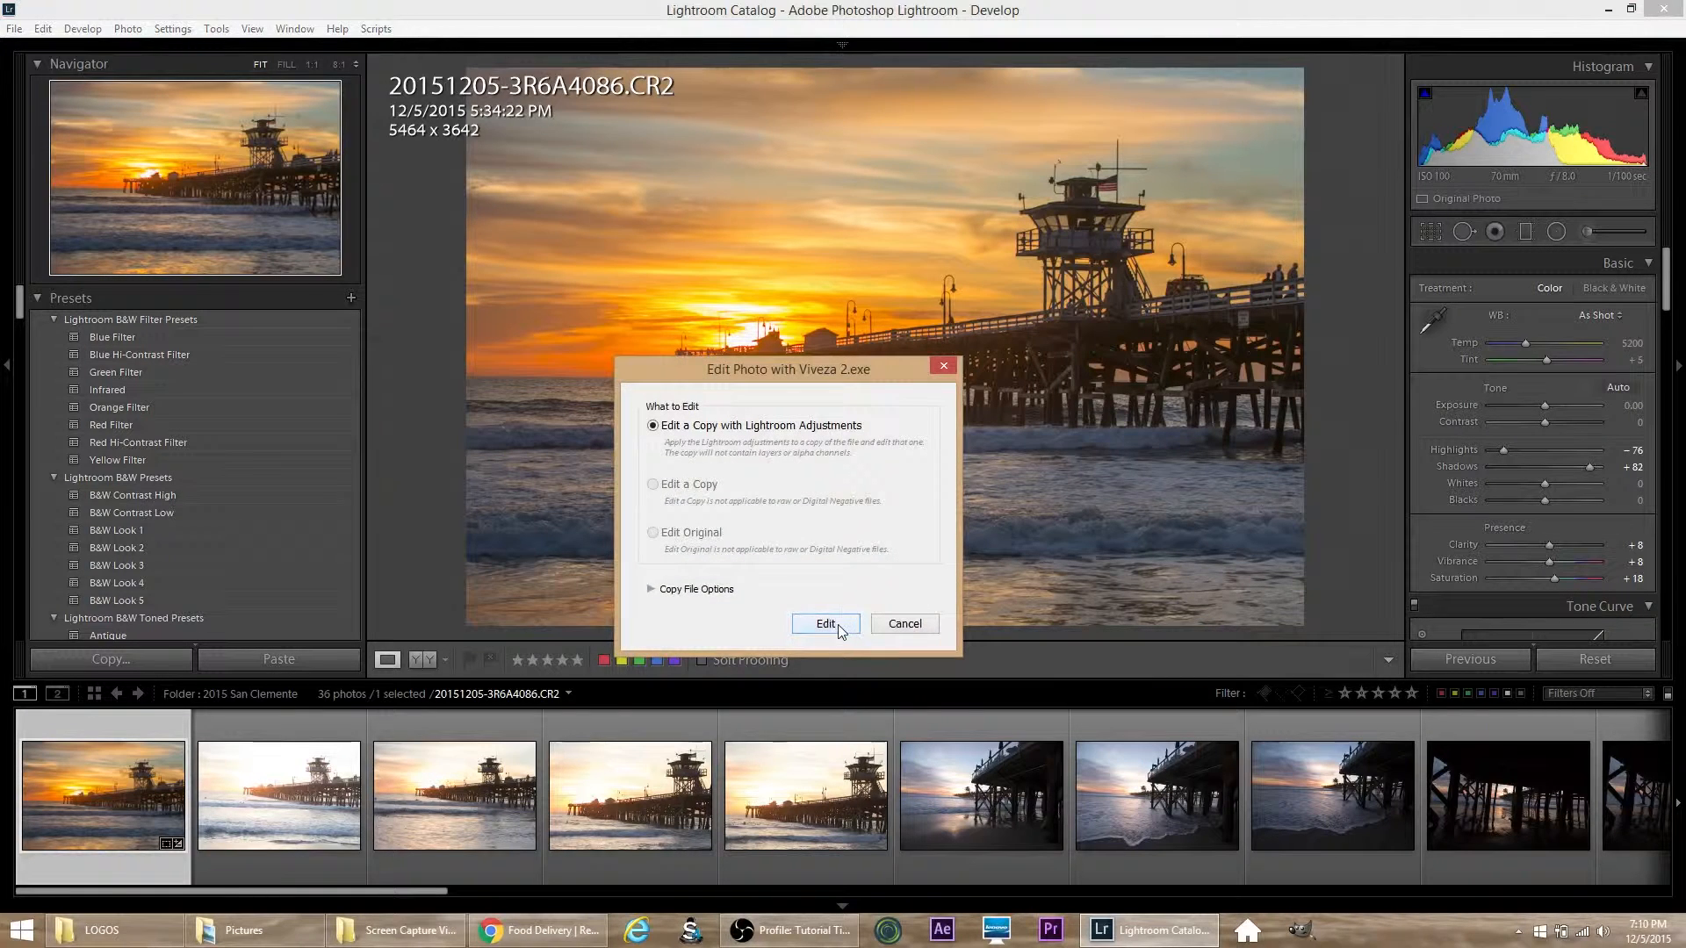
{"action": "left_click", "coordinate": [830, 622]}
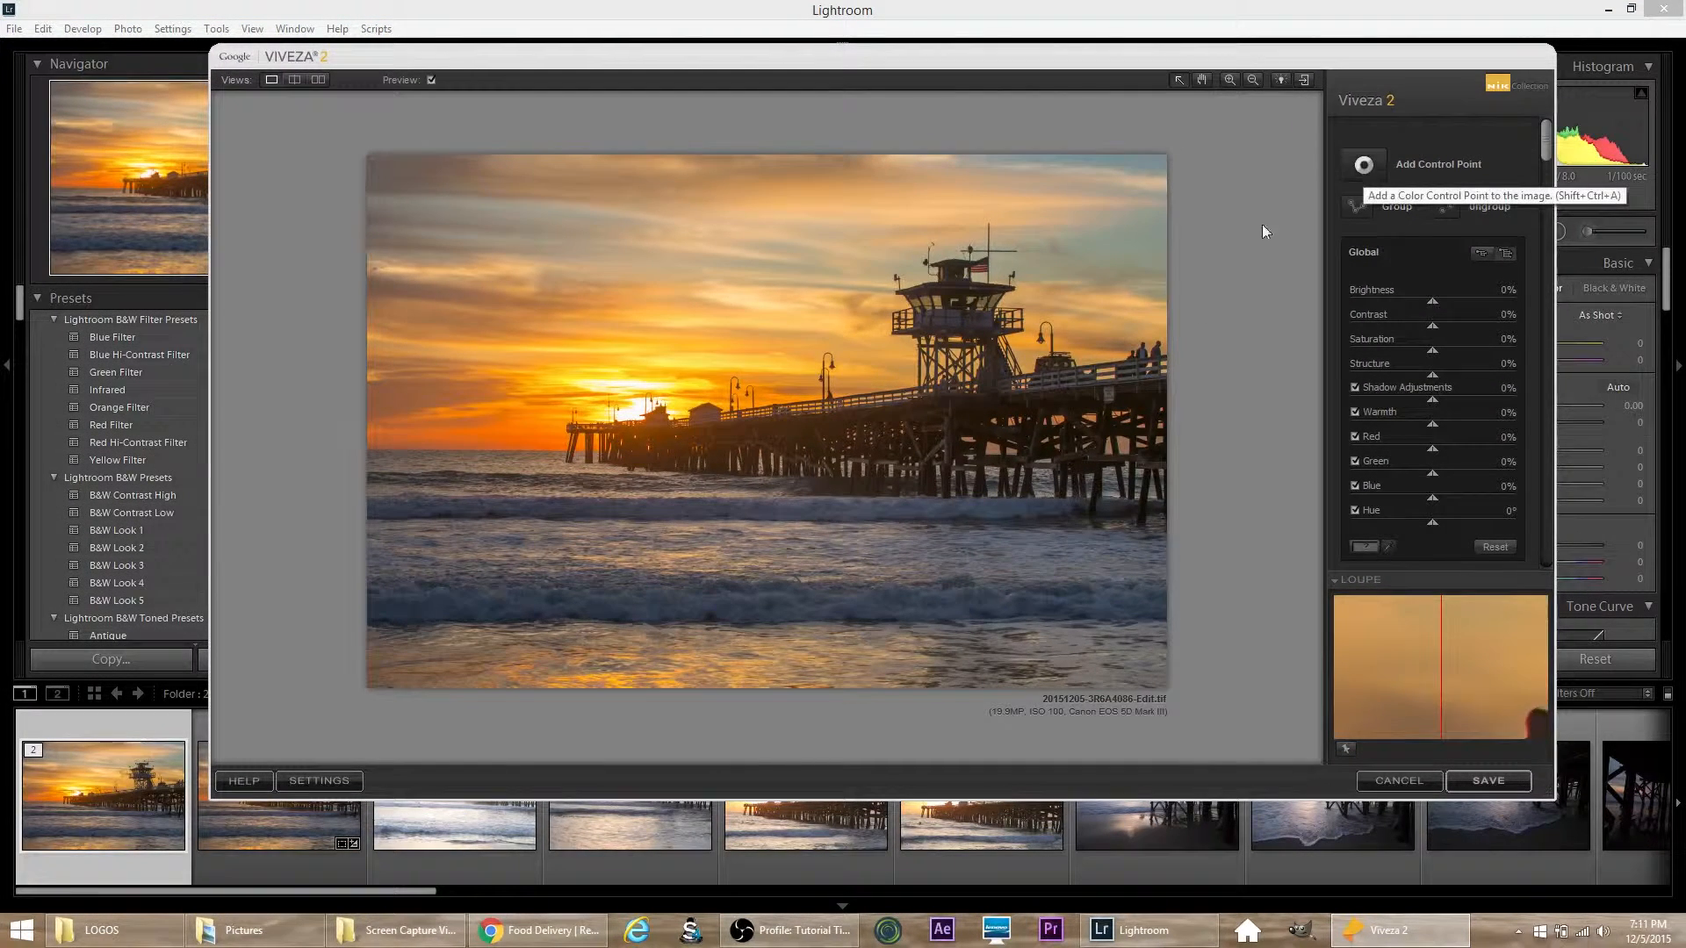
Step: Add a control point on the pier pilings at the right and set its Structure to 68% and Brightness to 11%
{"action": "left_click", "coordinate": [1364, 166]}
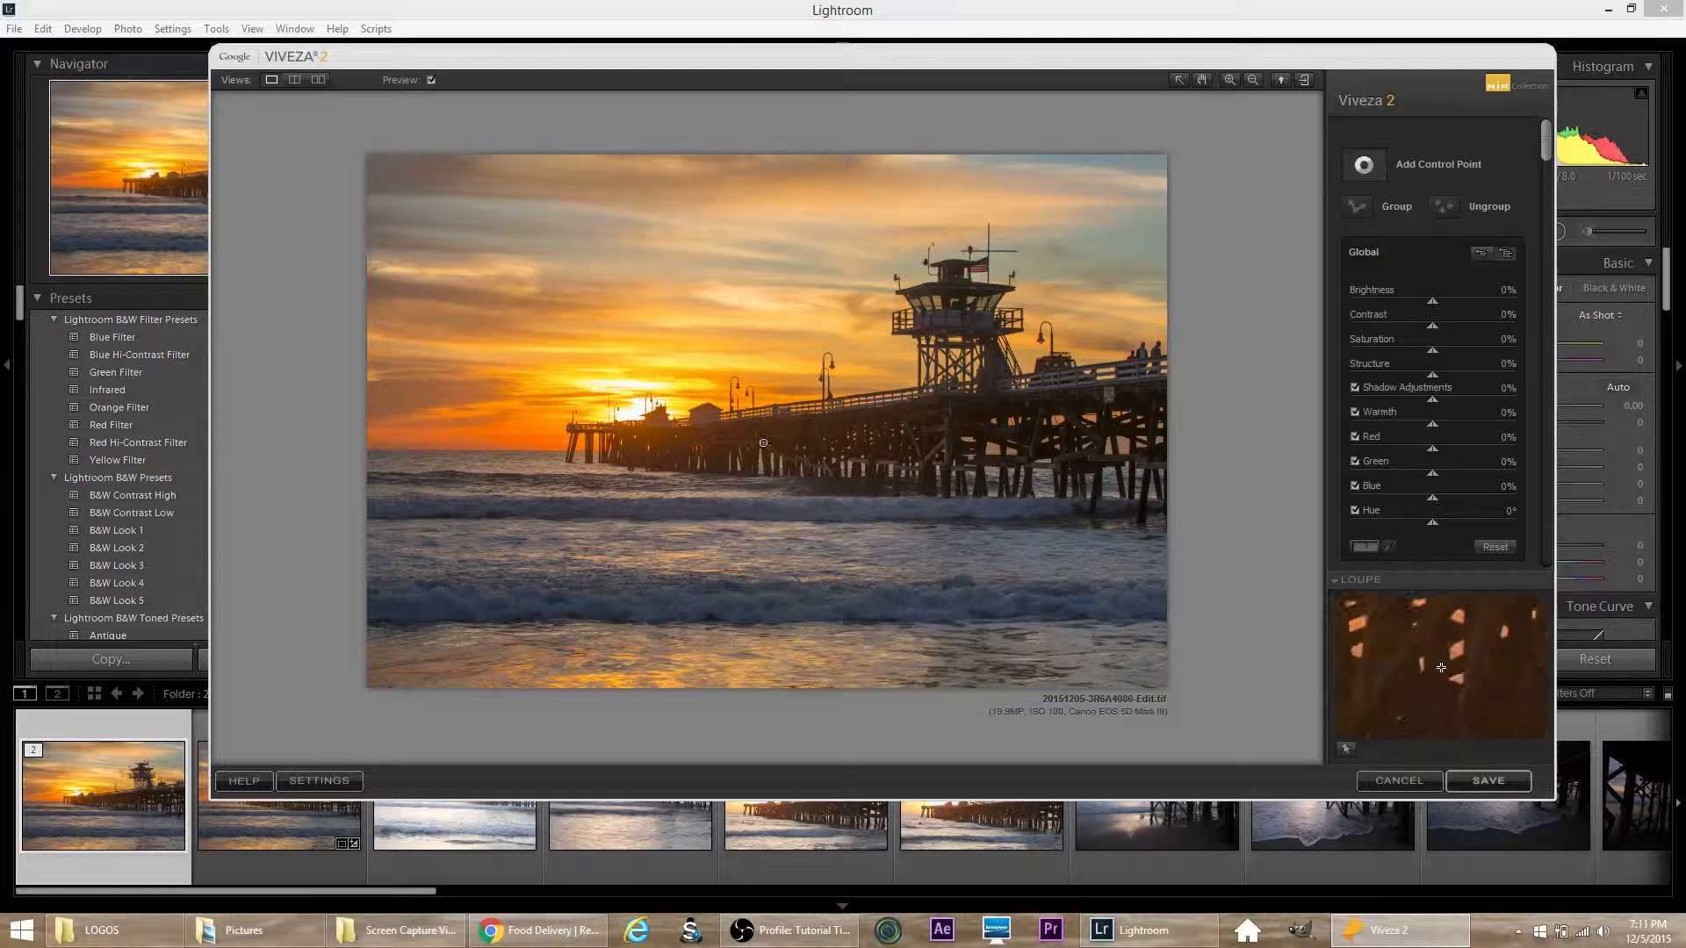
{"action": "left_click", "coordinate": [1097, 442]}
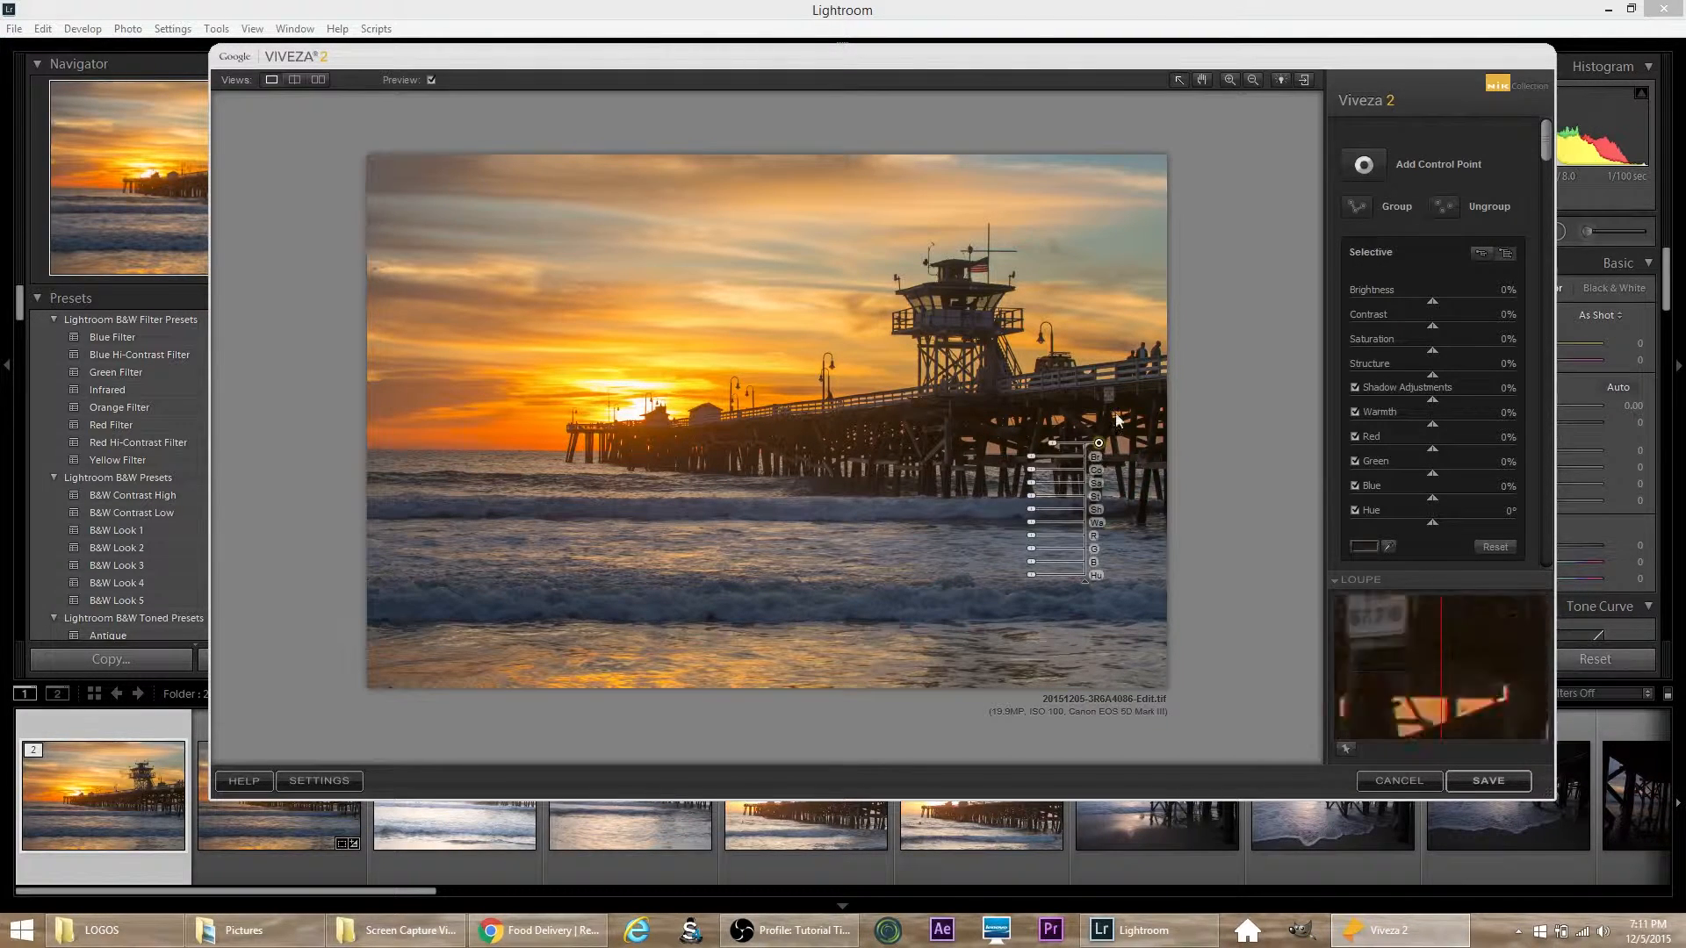
{"action": "mouse_move", "coordinate": [1101, 449]}
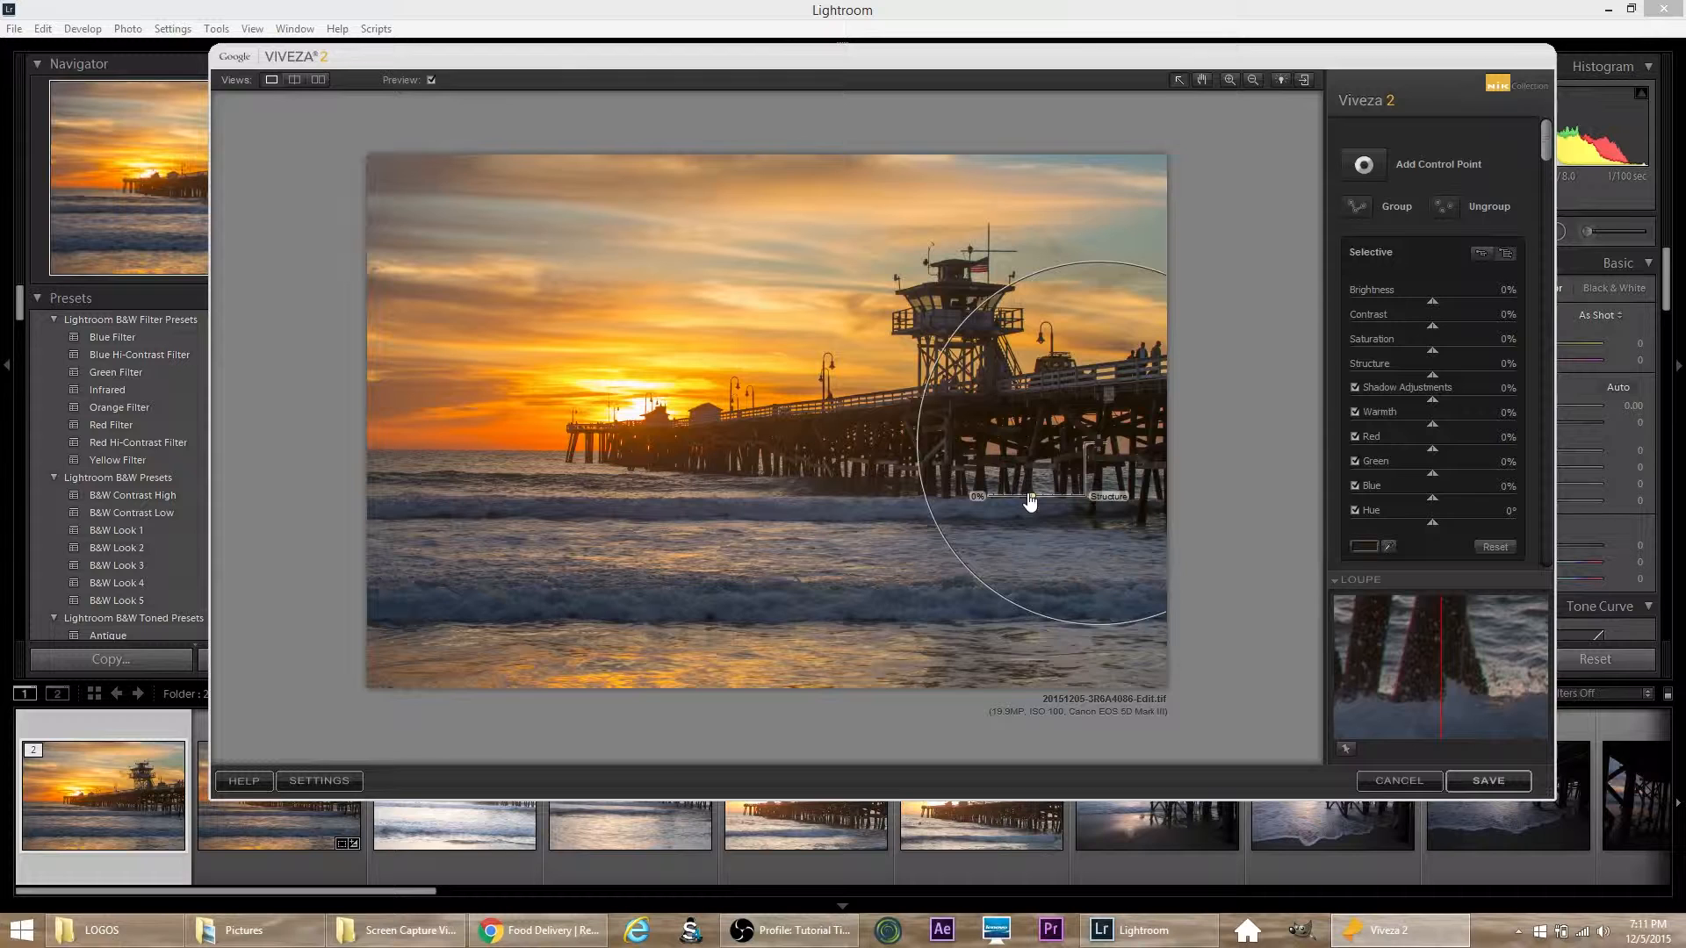
{"action": "left_click_drag", "start_coordinate": [1030, 501], "coordinate": [1018, 501]}
{"action": "left_click_drag", "start_coordinate": [1003, 501], "coordinate": [1006, 500]}
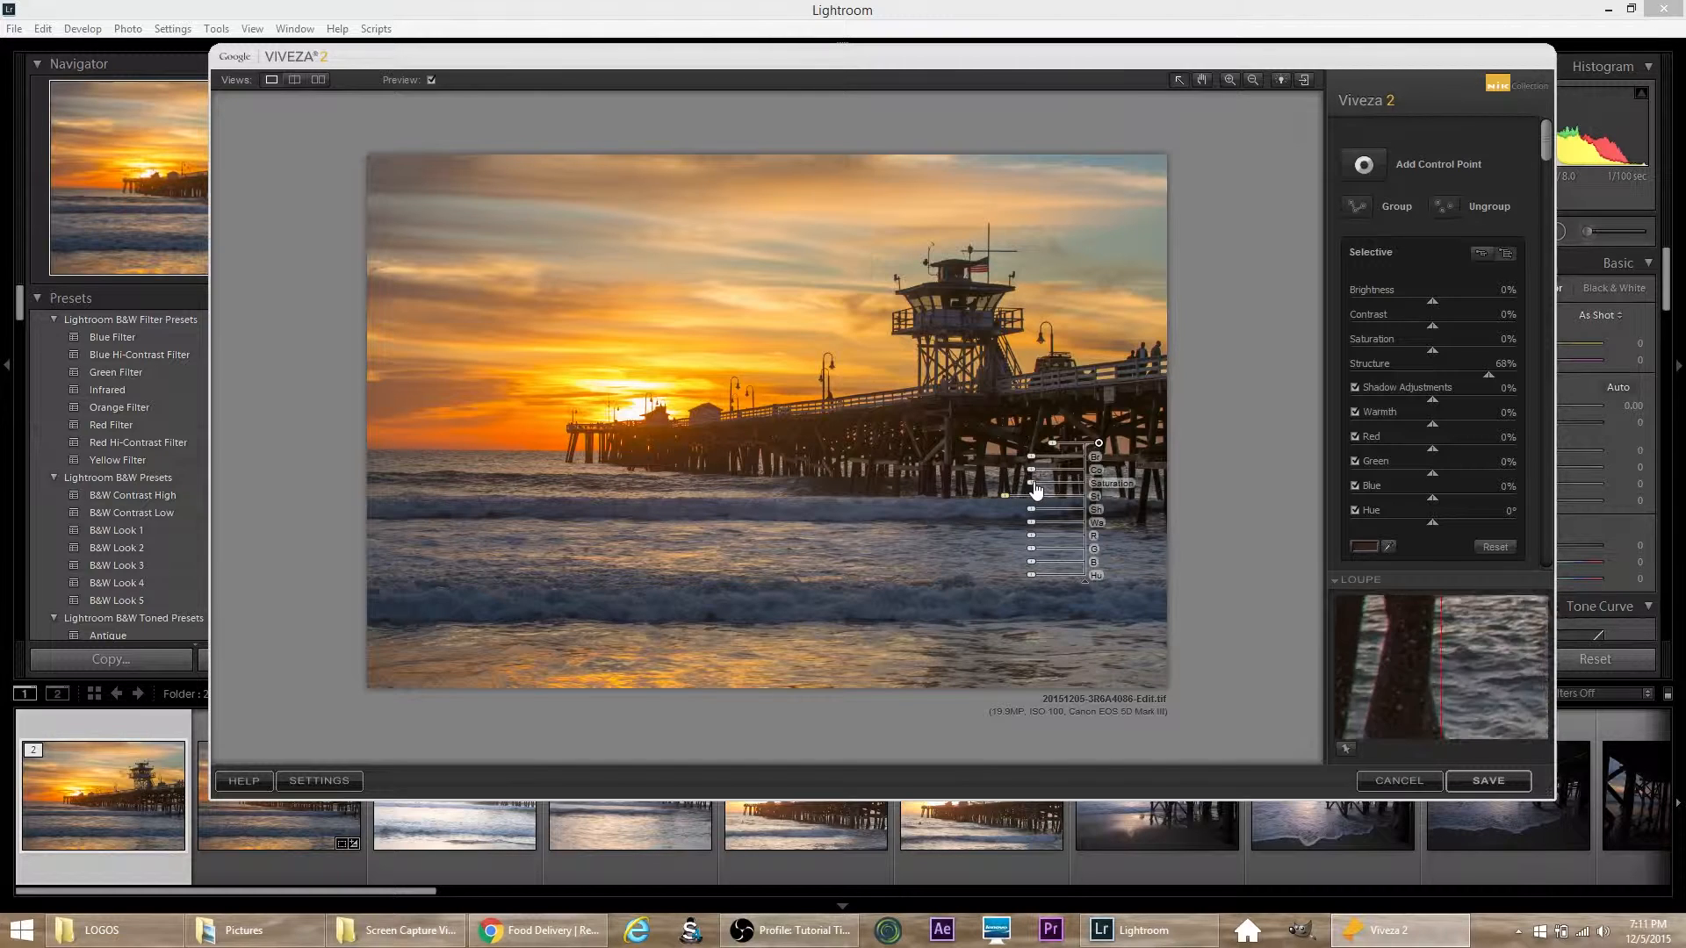
{"action": "left_click_drag", "start_coordinate": [1033, 460], "coordinate": [1031, 458]}
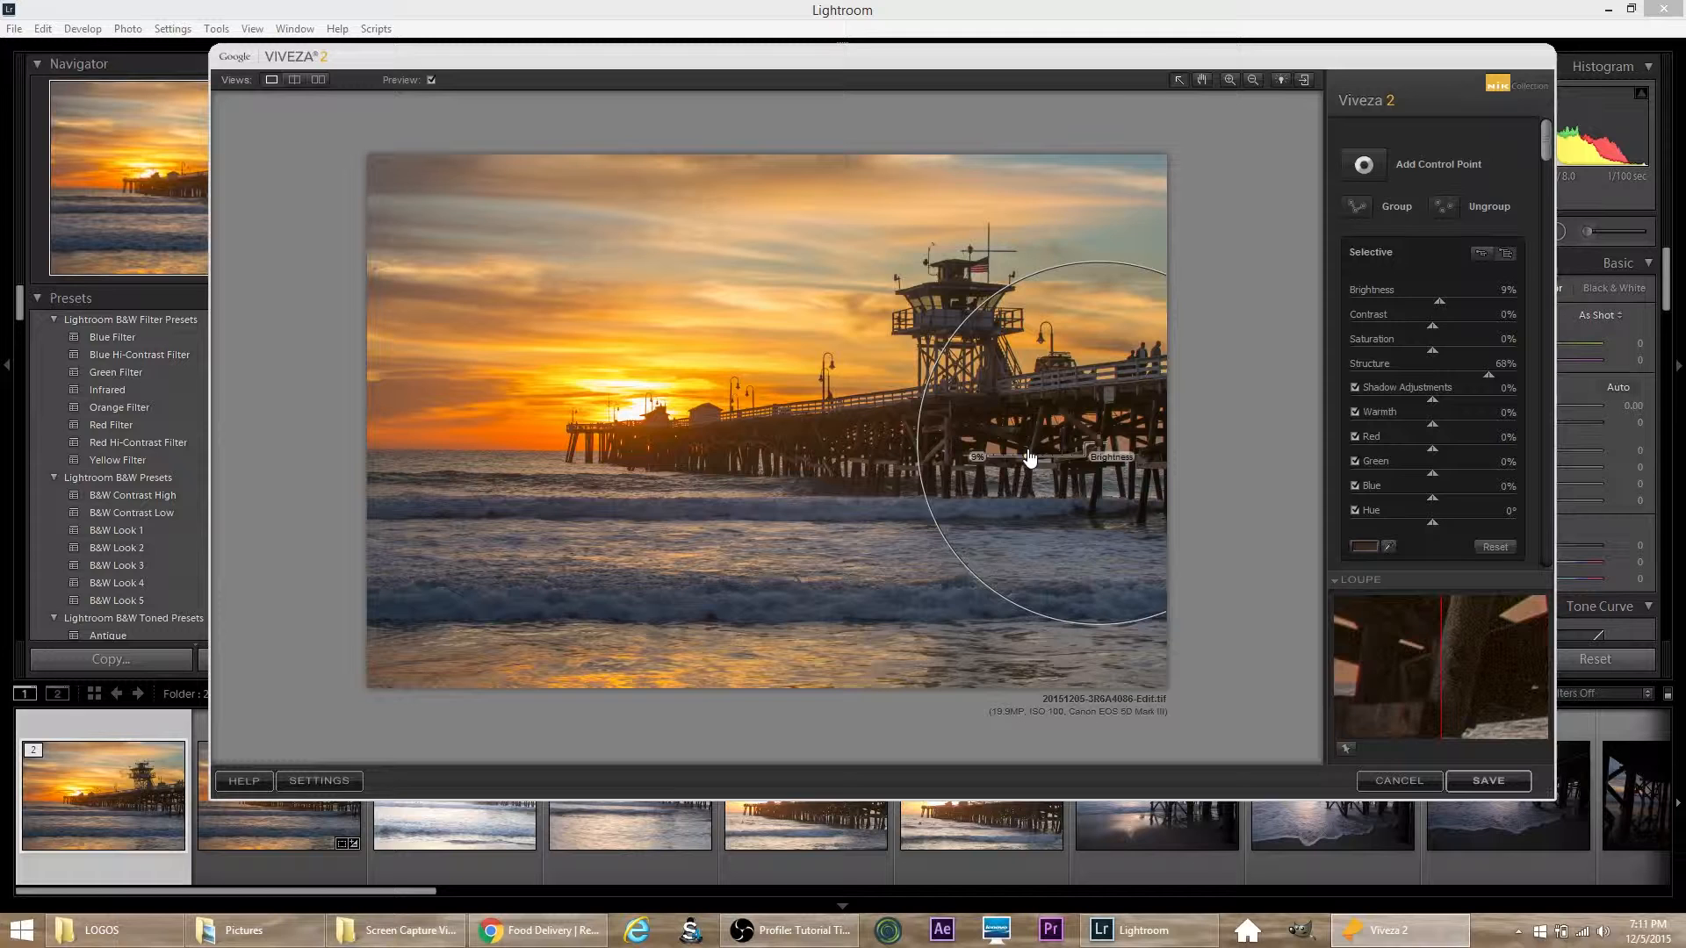
{"action": "left_click_drag", "start_coordinate": [1029, 457], "coordinate": [1026, 451]}
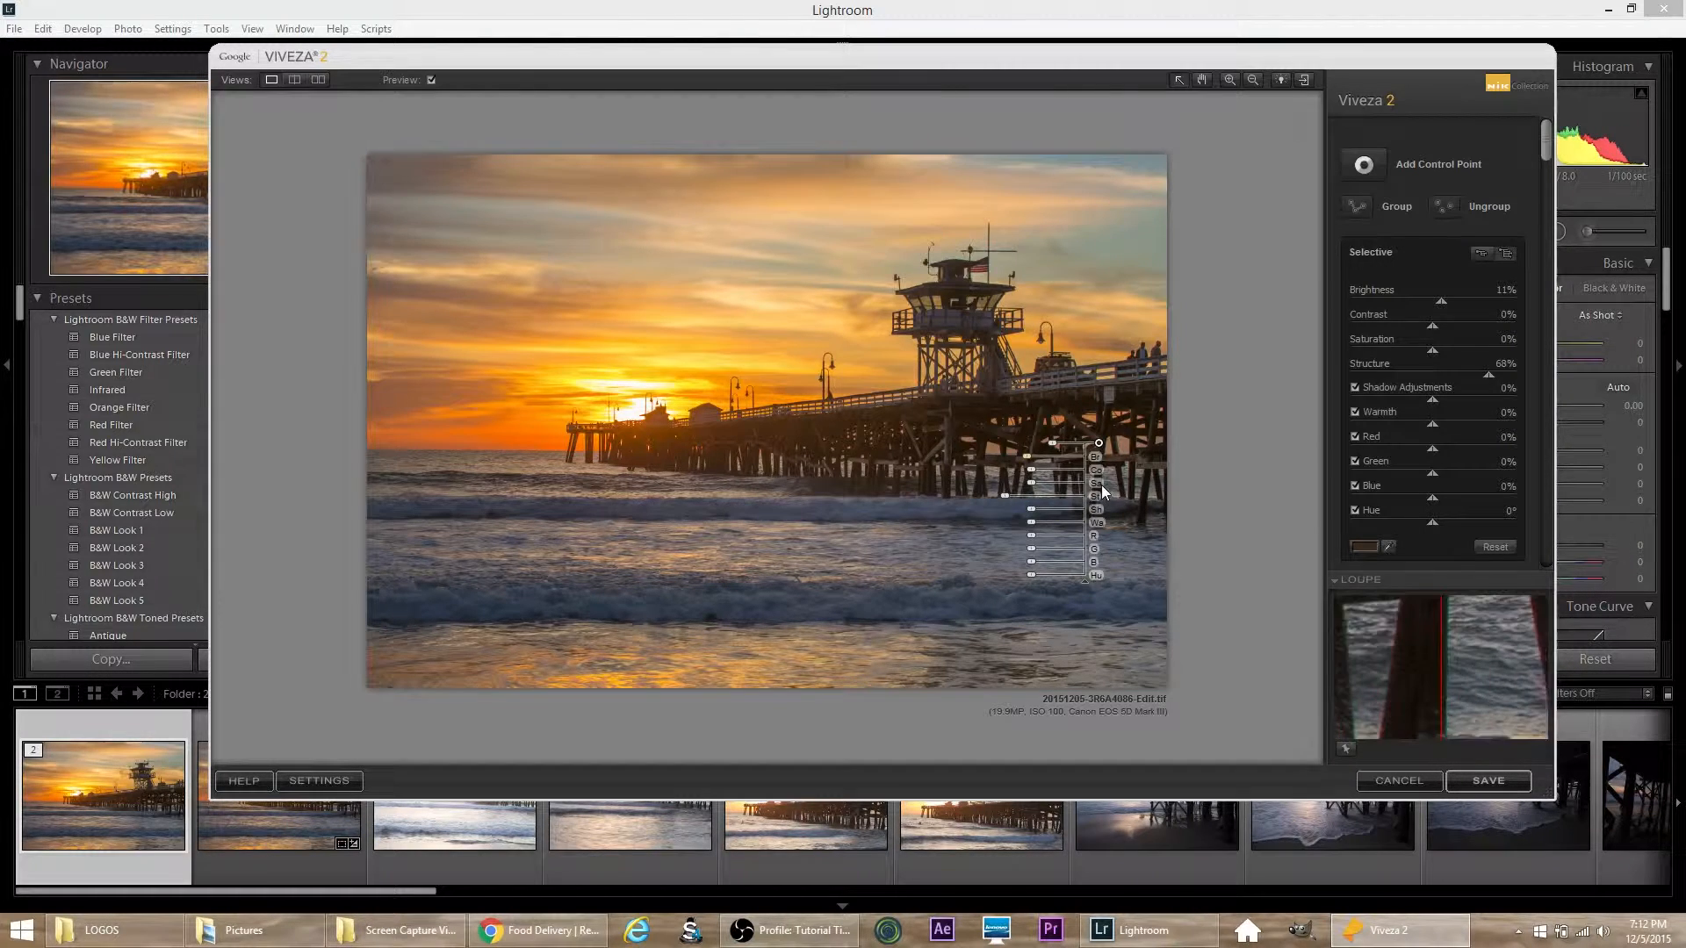
Step: Duplicate the pier piling control point repeatedly to create a set of copies with the same Structure and Brightness settings
{"action": "key", "text": "ctrl+d"}
{"action": "key", "text": "ctrl+d"}
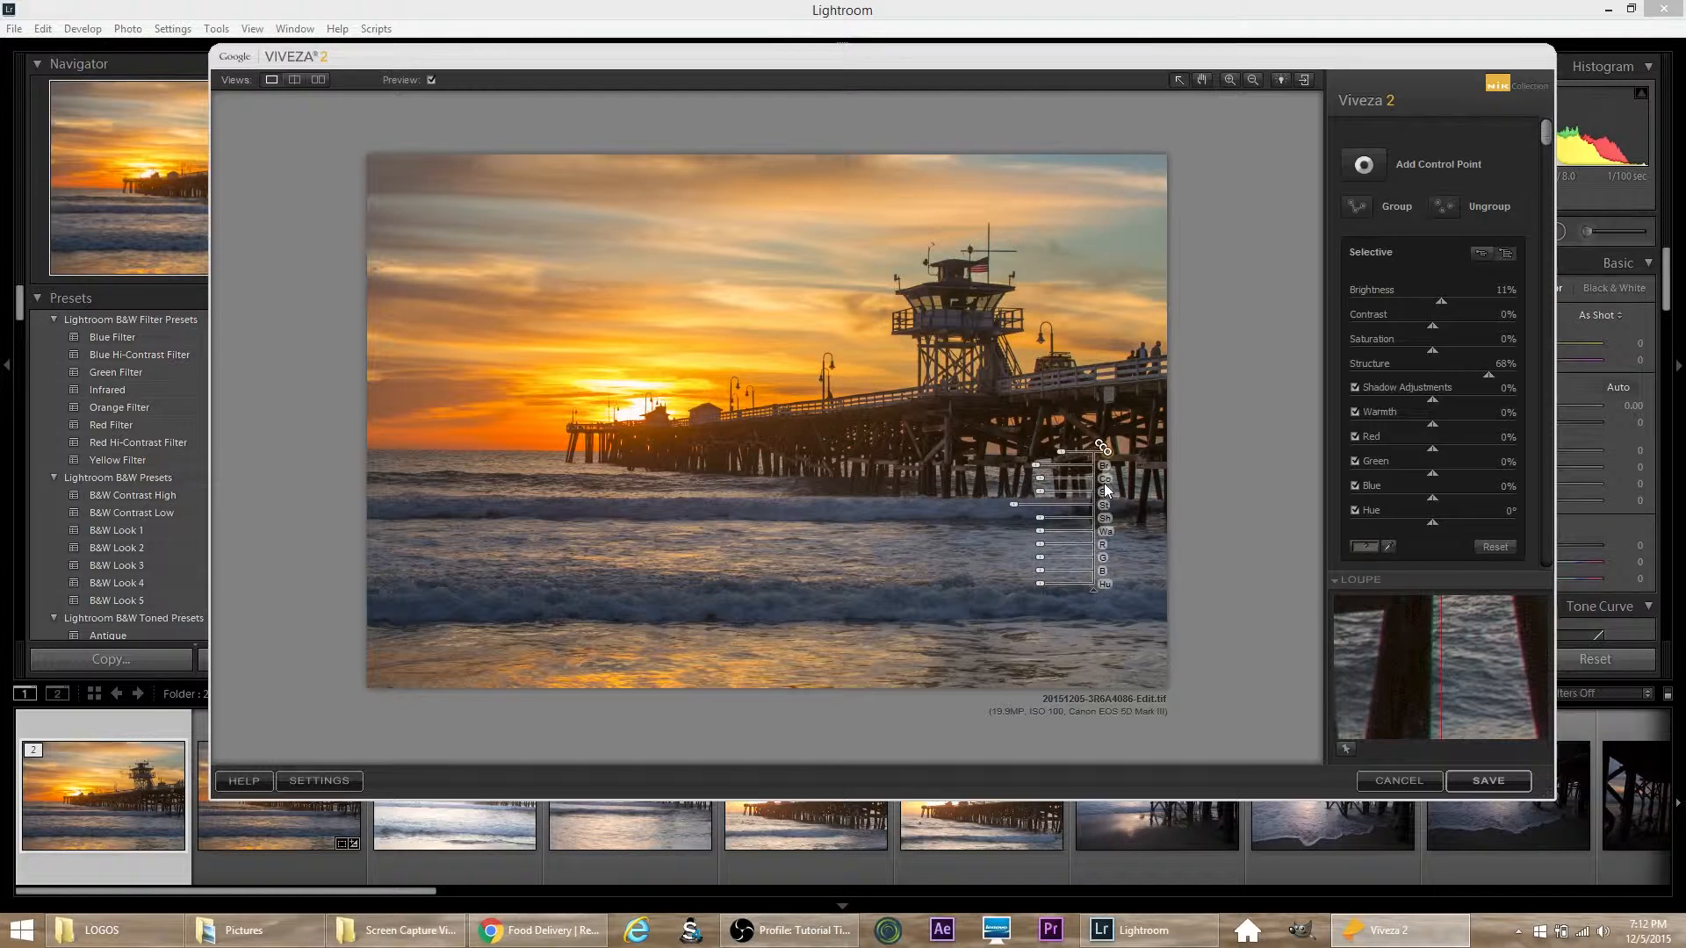
{"action": "key", "text": "ctrl+d"}
{"action": "key", "text": "ctrl+d"}
{"action": "key", "text": "ctrl+d"}
{"action": "key", "text": "ctrl+d"}
{"action": "key", "text": "ctrl+d"}
{"action": "key", "text": "ctrl+d"}
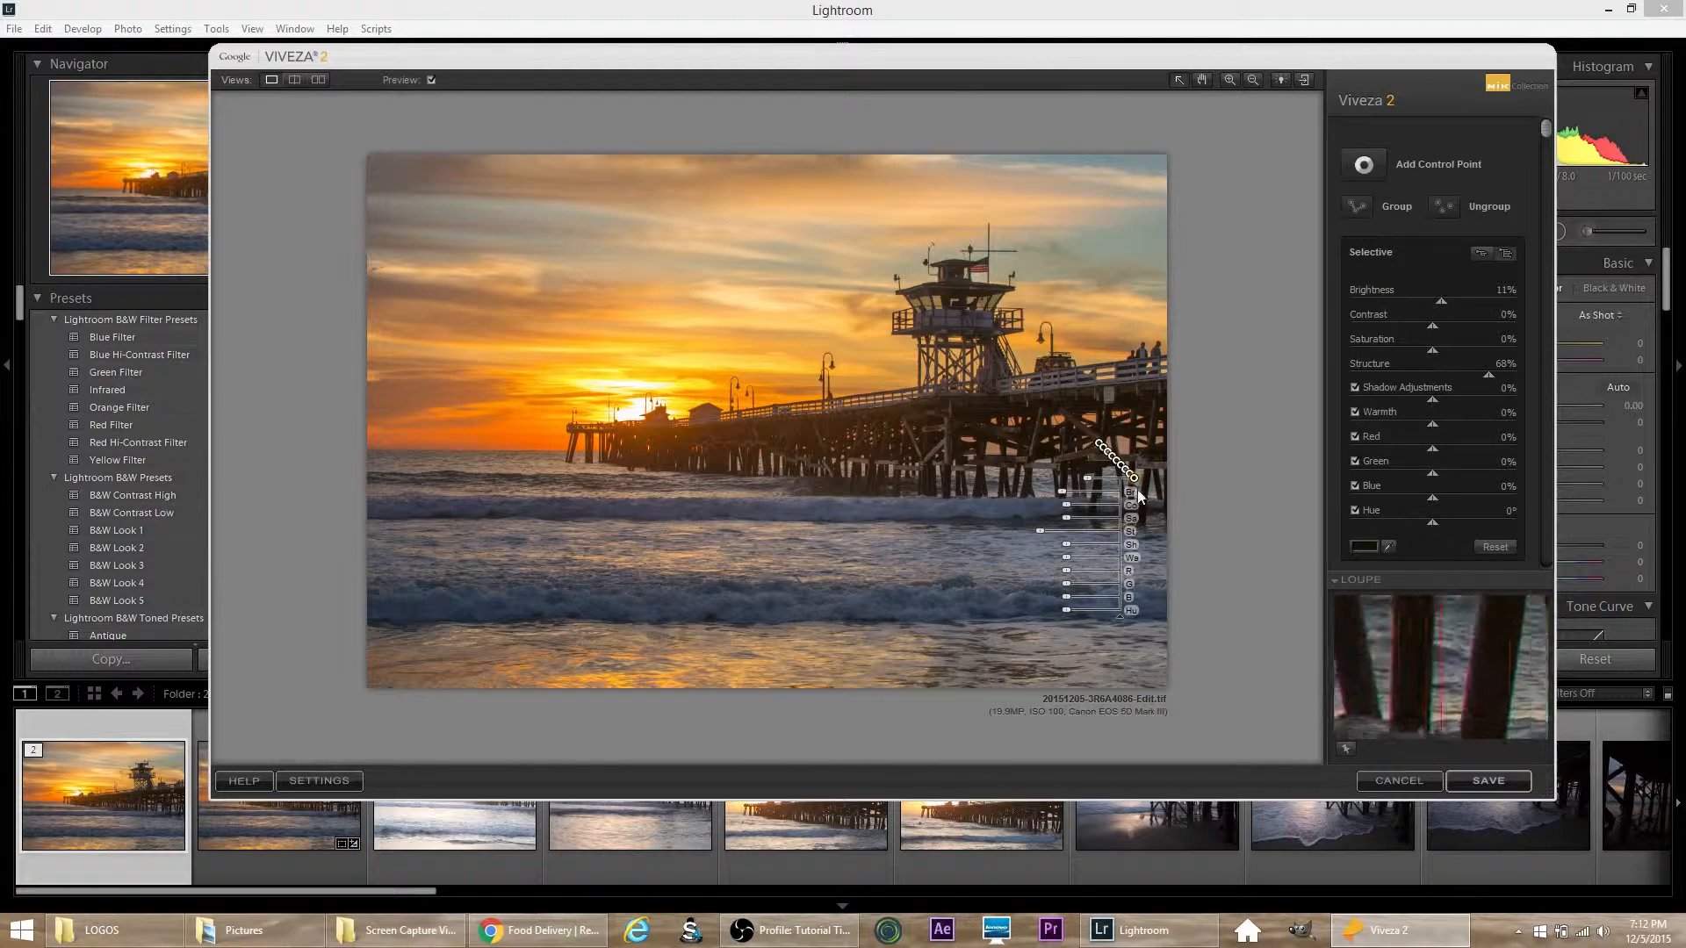
Step: Distribute the copied control points along the pier's pilings out to its far end, on the lifeguard tower and under the deck near the photo's right edge
{"action": "left_click_drag", "start_coordinate": [1136, 482], "coordinate": [927, 458]}
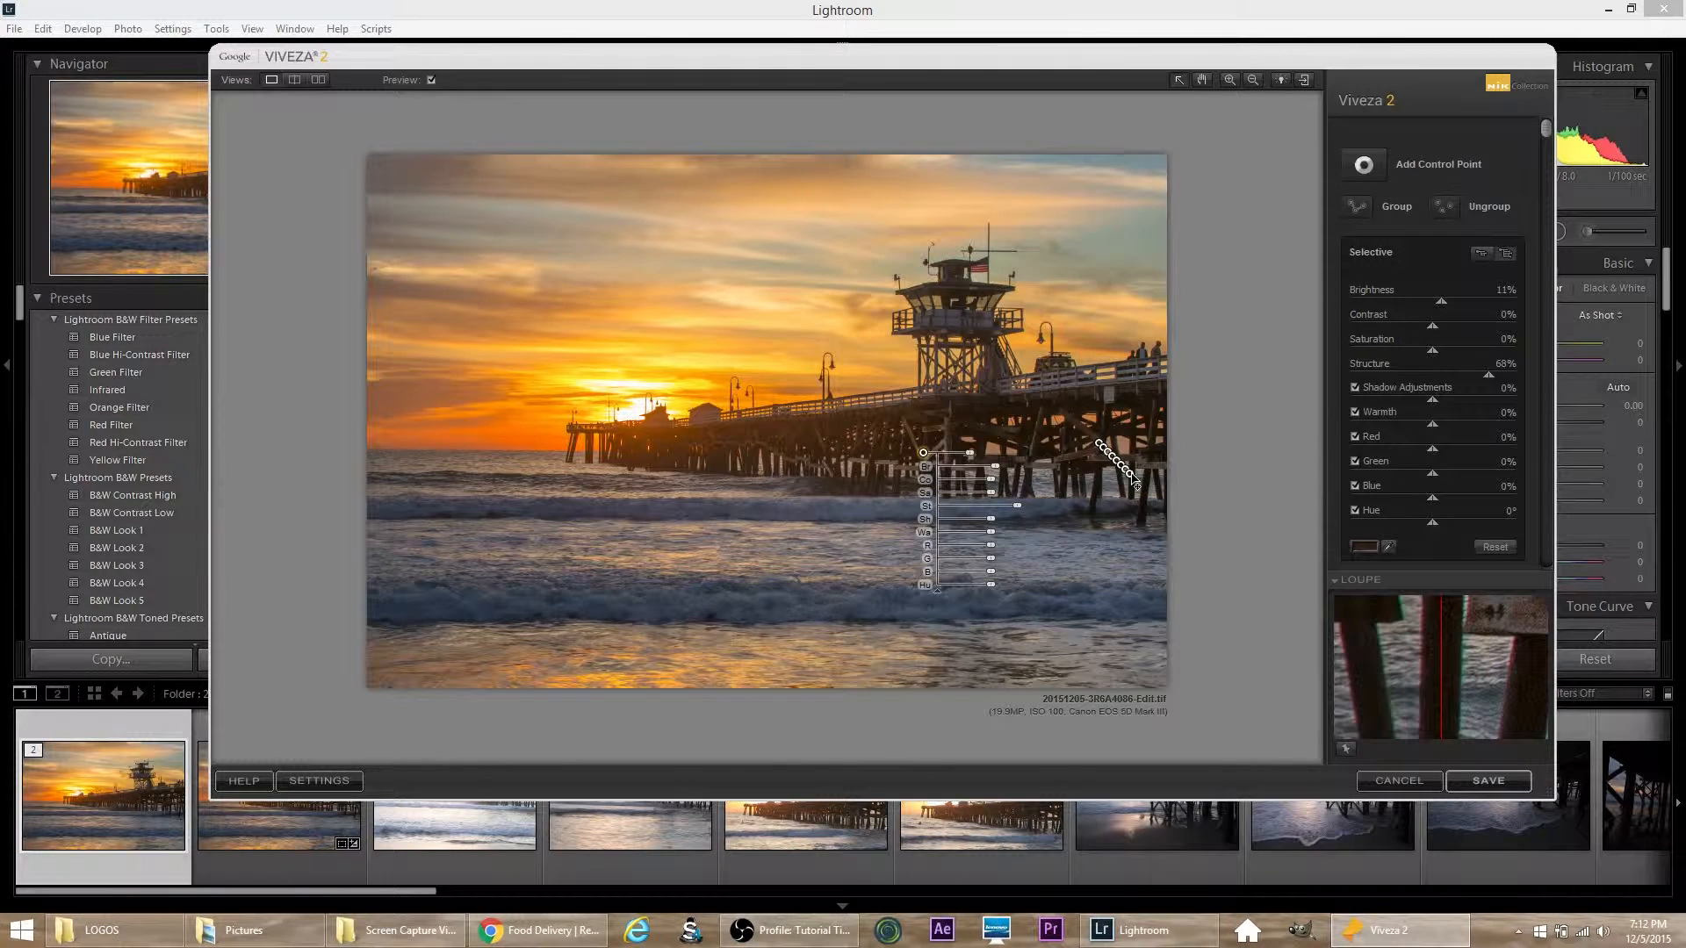
{"action": "left_click_drag", "start_coordinate": [1132, 482], "coordinate": [790, 456]}
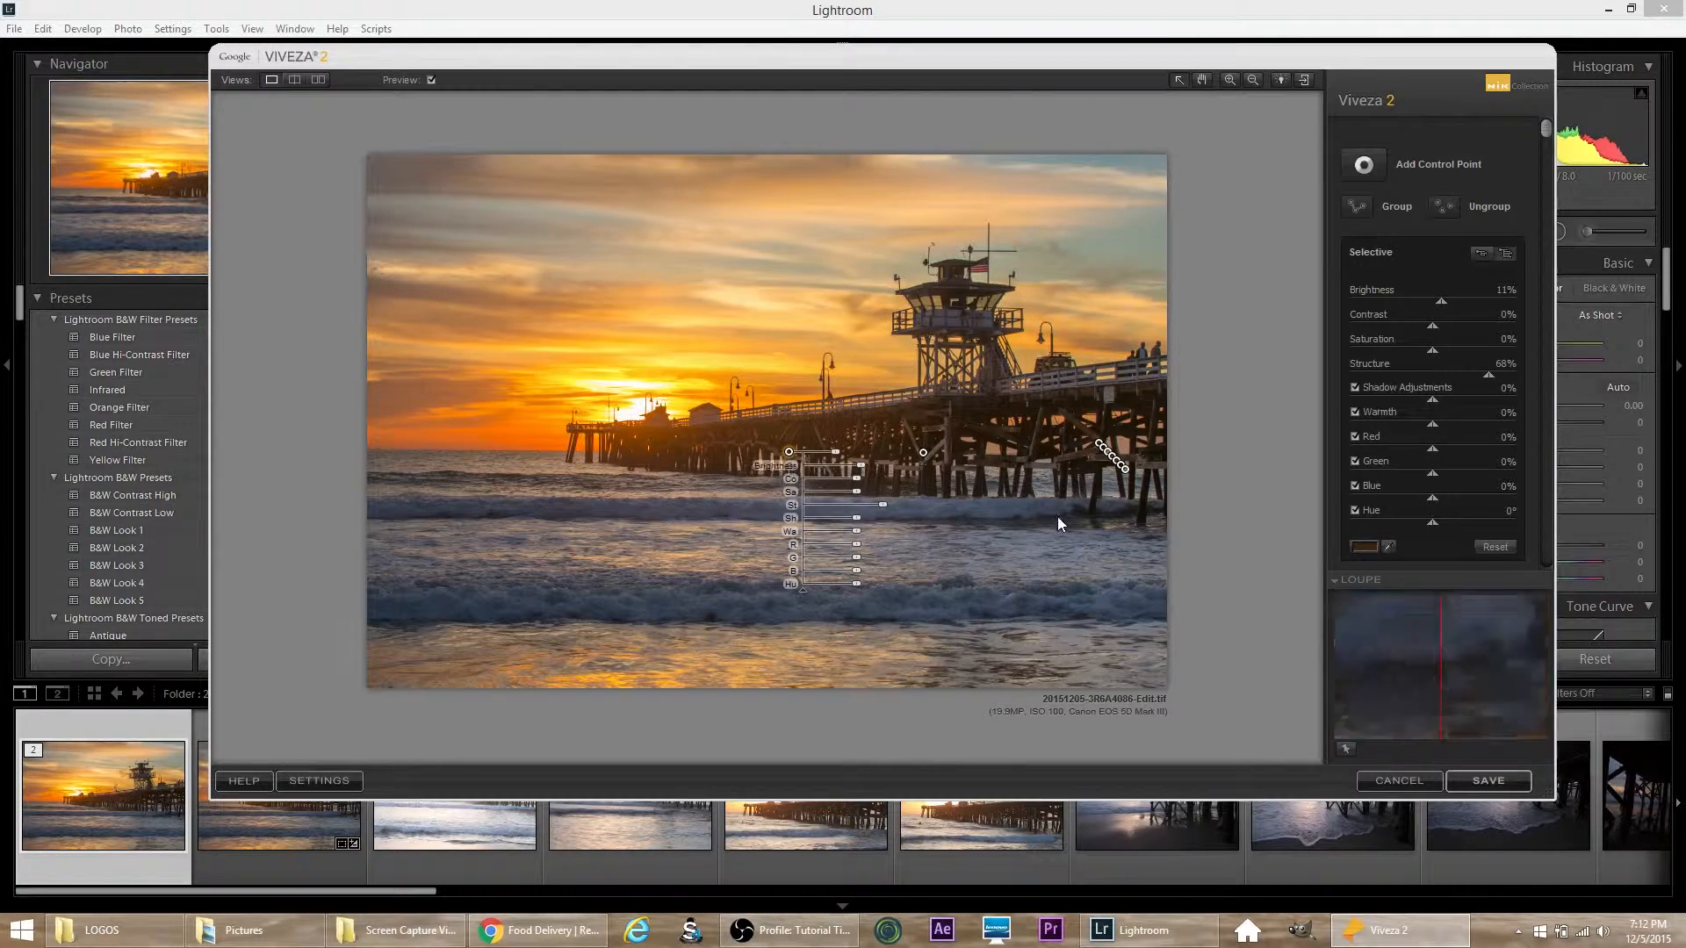
{"action": "left_click_drag", "start_coordinate": [1127, 479], "coordinate": [698, 455]}
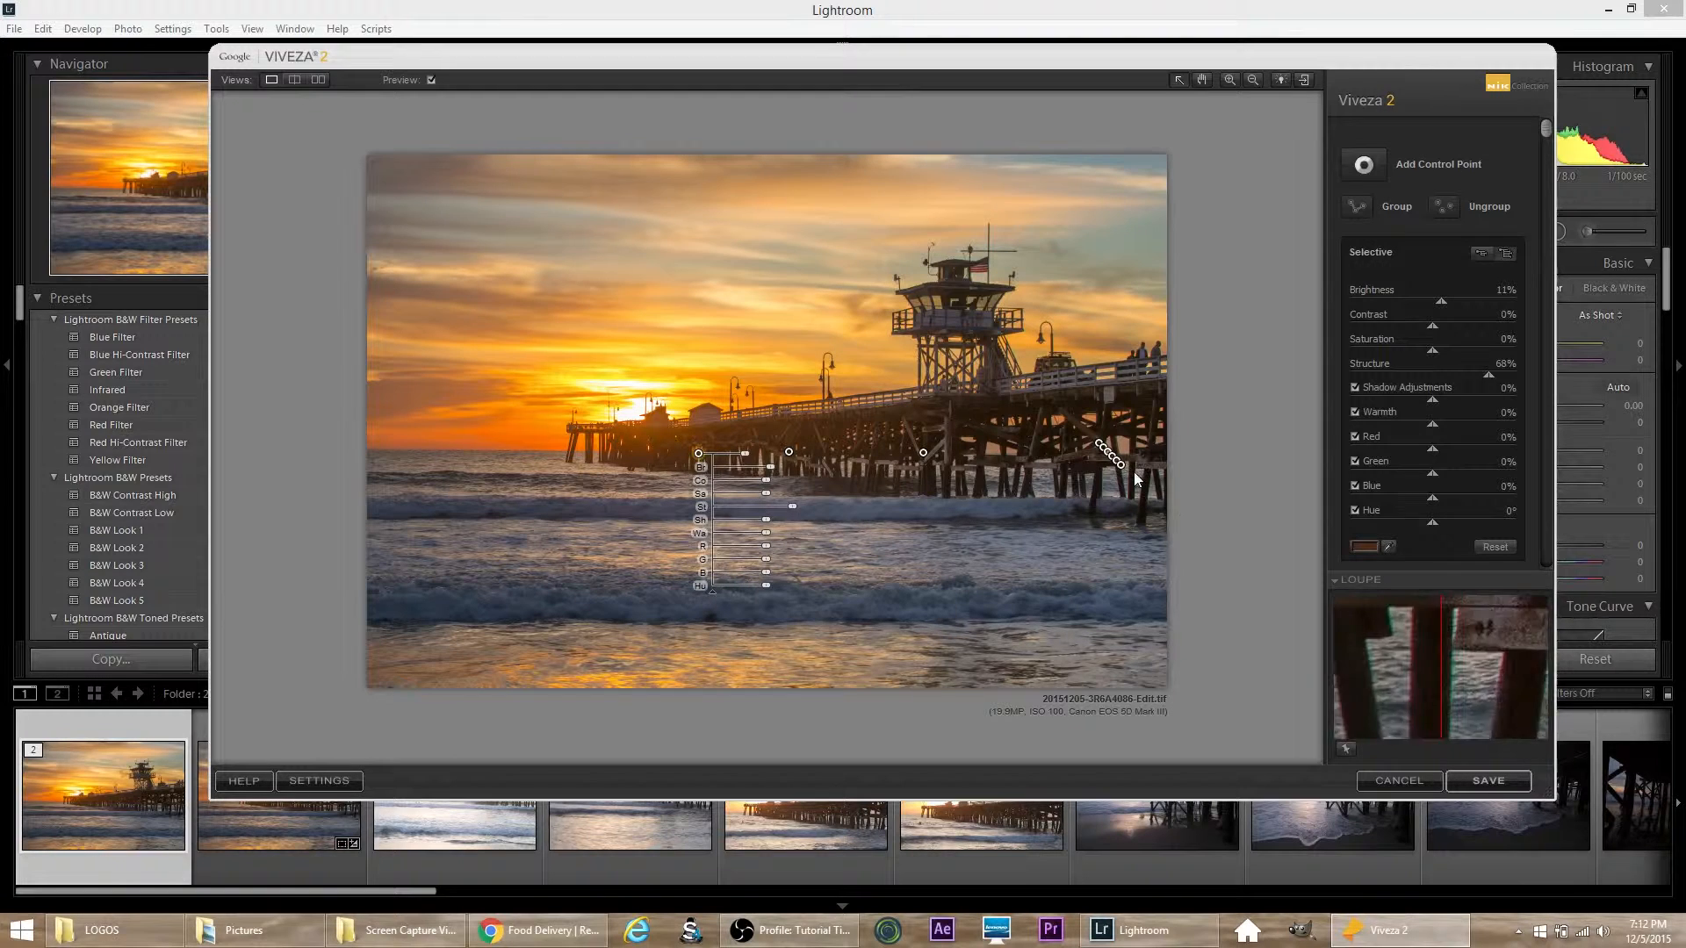
{"action": "left_click_drag", "start_coordinate": [1121, 474], "coordinate": [632, 452]}
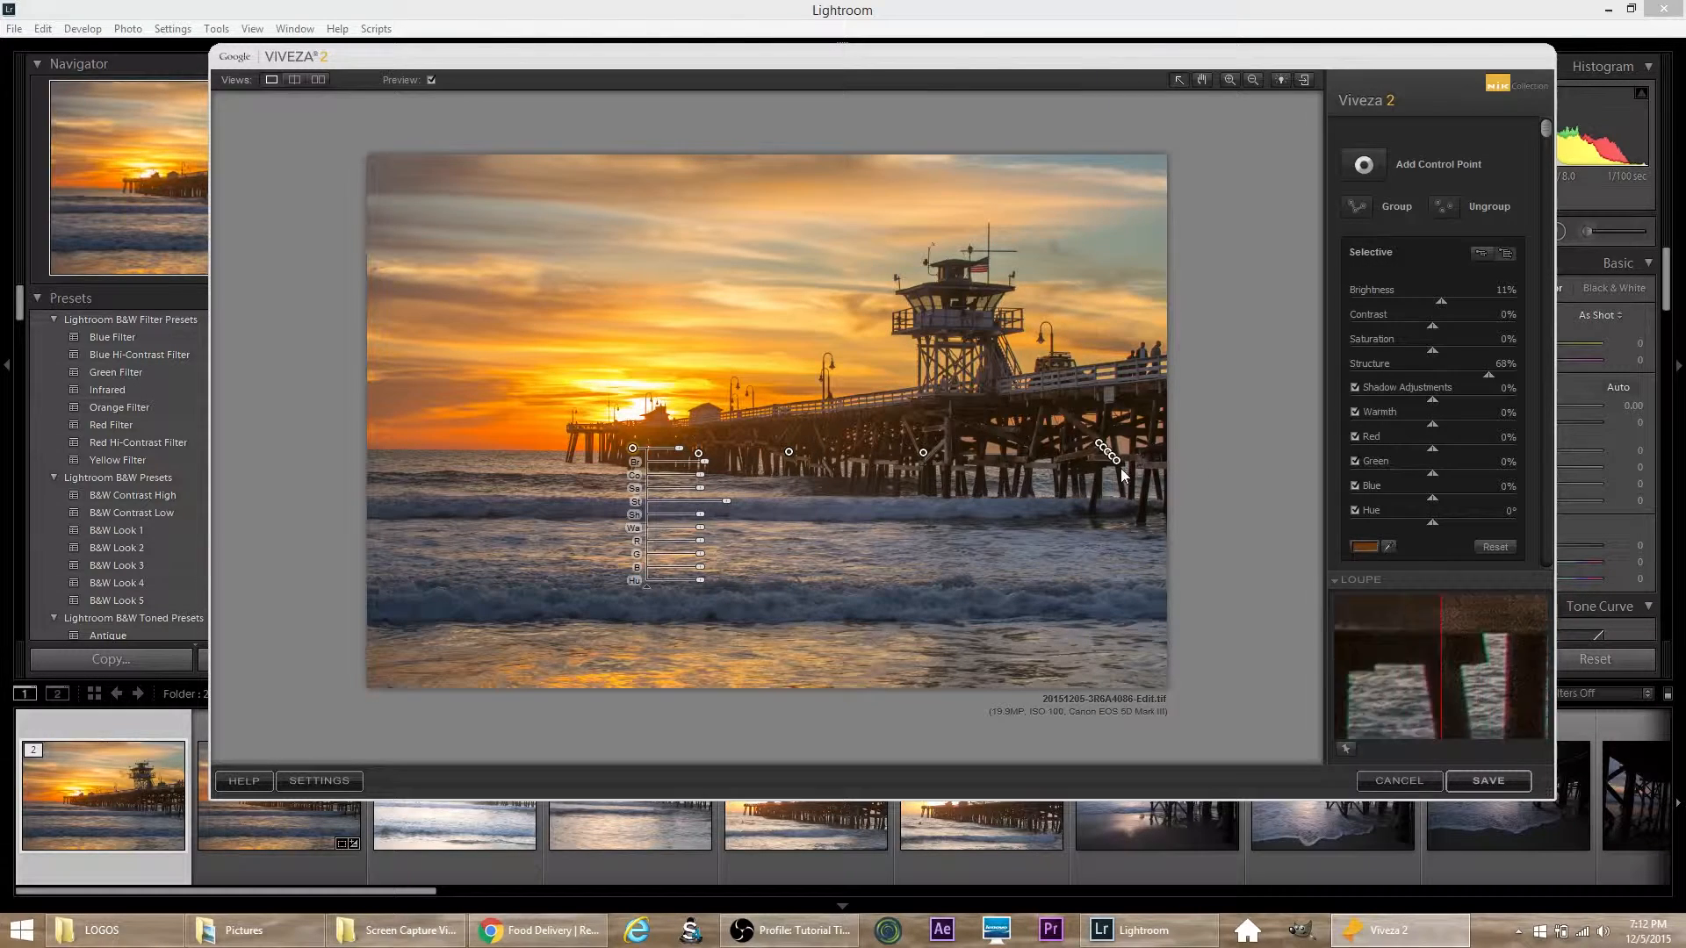
{"action": "left_click_drag", "start_coordinate": [1116, 465], "coordinate": [947, 323]}
{"action": "left_click_drag", "start_coordinate": [1105, 451], "coordinate": [1151, 401]}
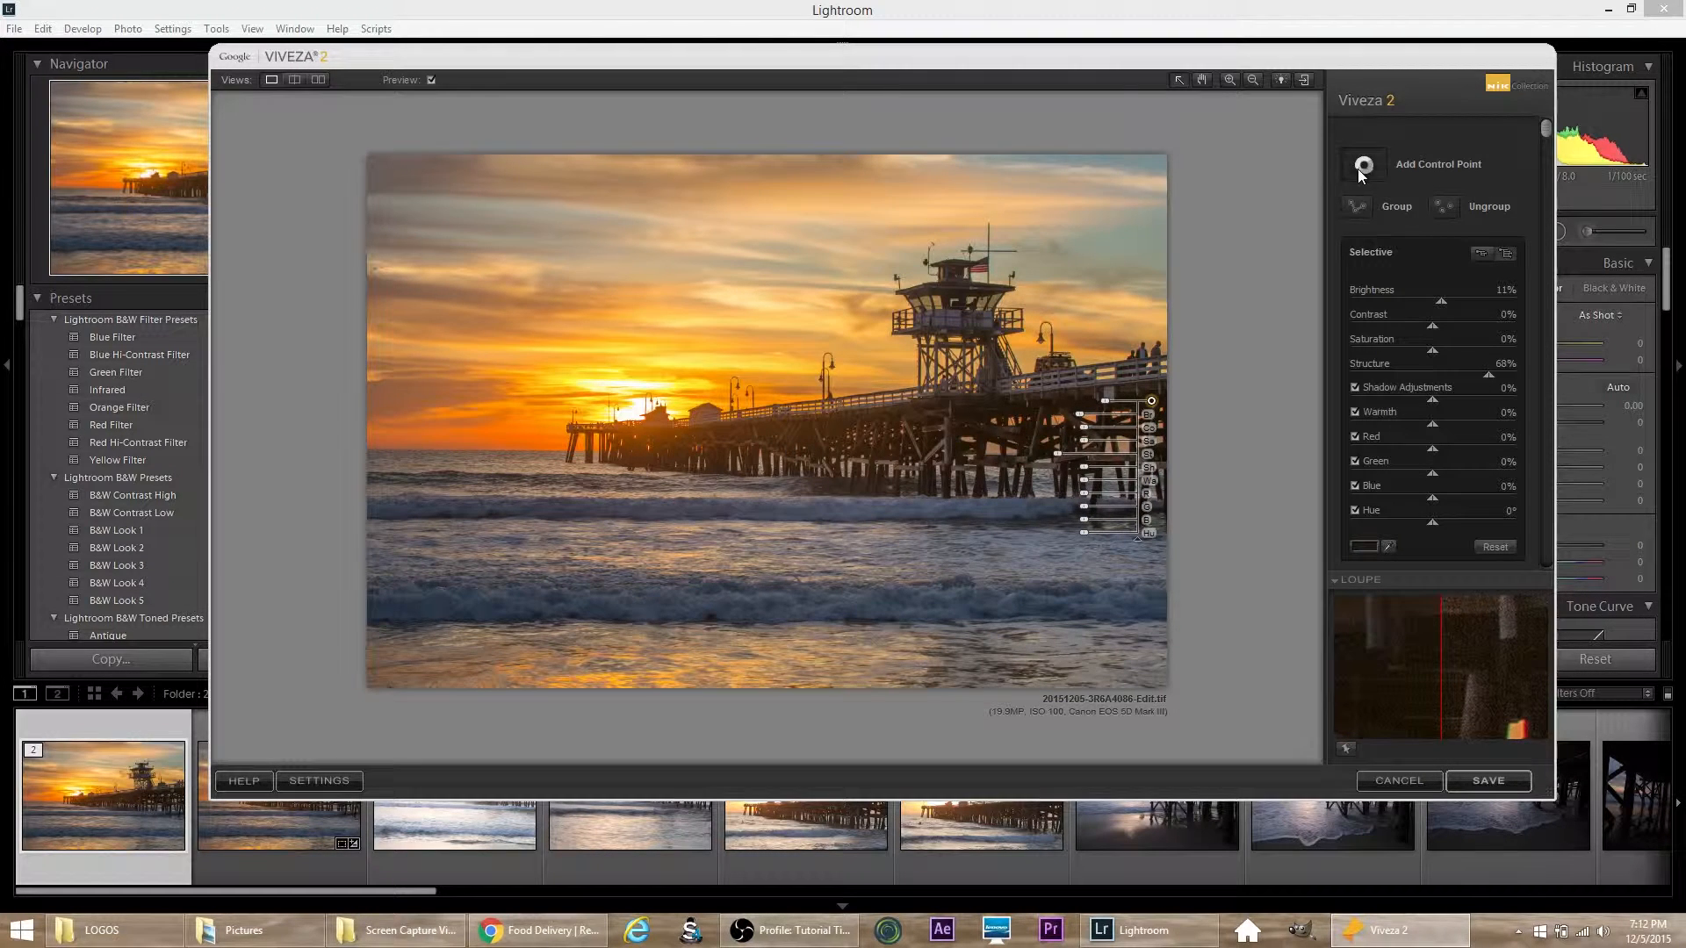
Step: Add a control point in the sky near the photo's upper-left corner and set its Saturation to 62% and Structure to 59%
{"action": "left_click", "coordinate": [1439, 167]}
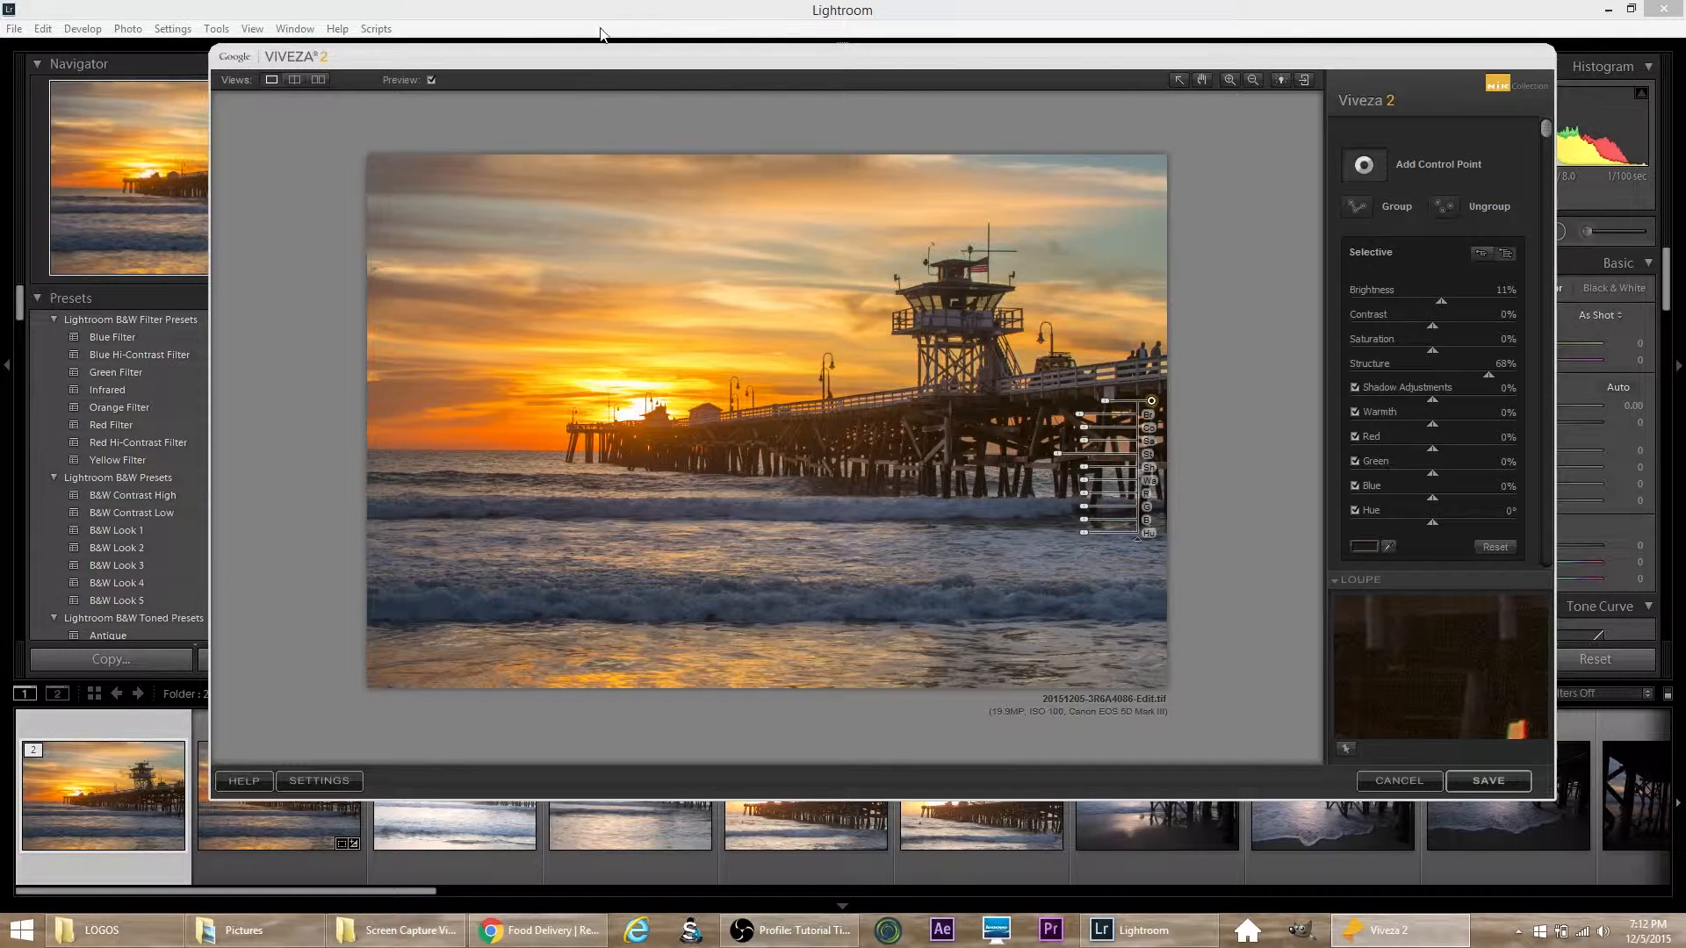
{"action": "left_click", "coordinate": [403, 220]}
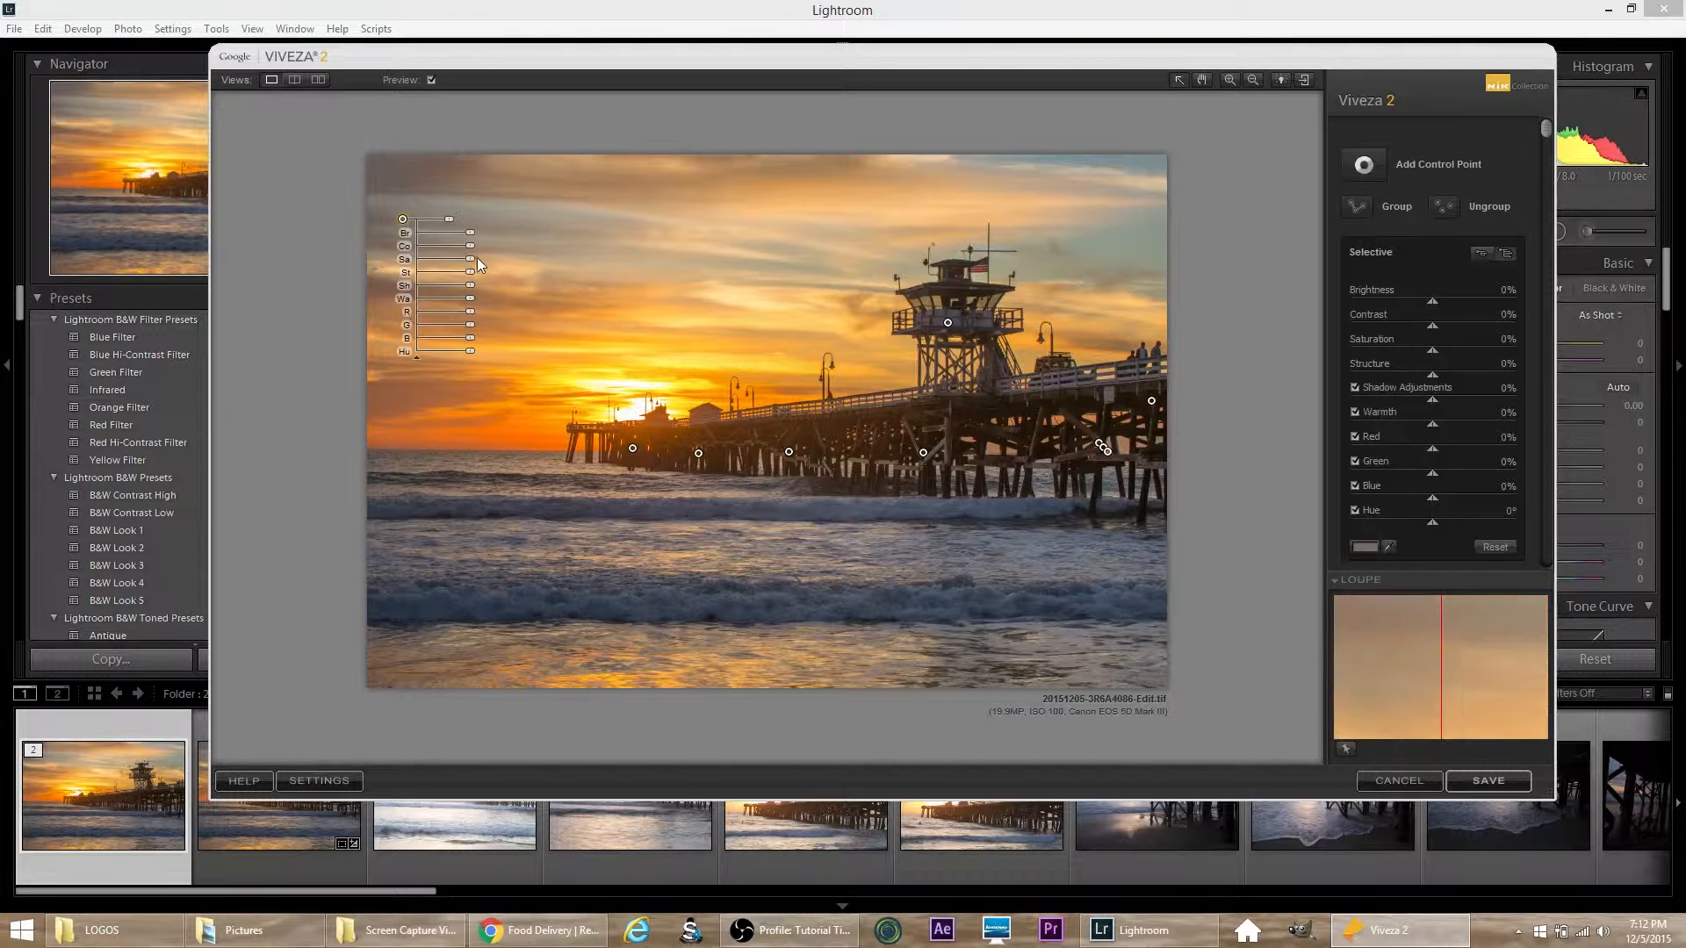
{"action": "left_click_drag", "start_coordinate": [477, 259], "coordinate": [491, 264]}
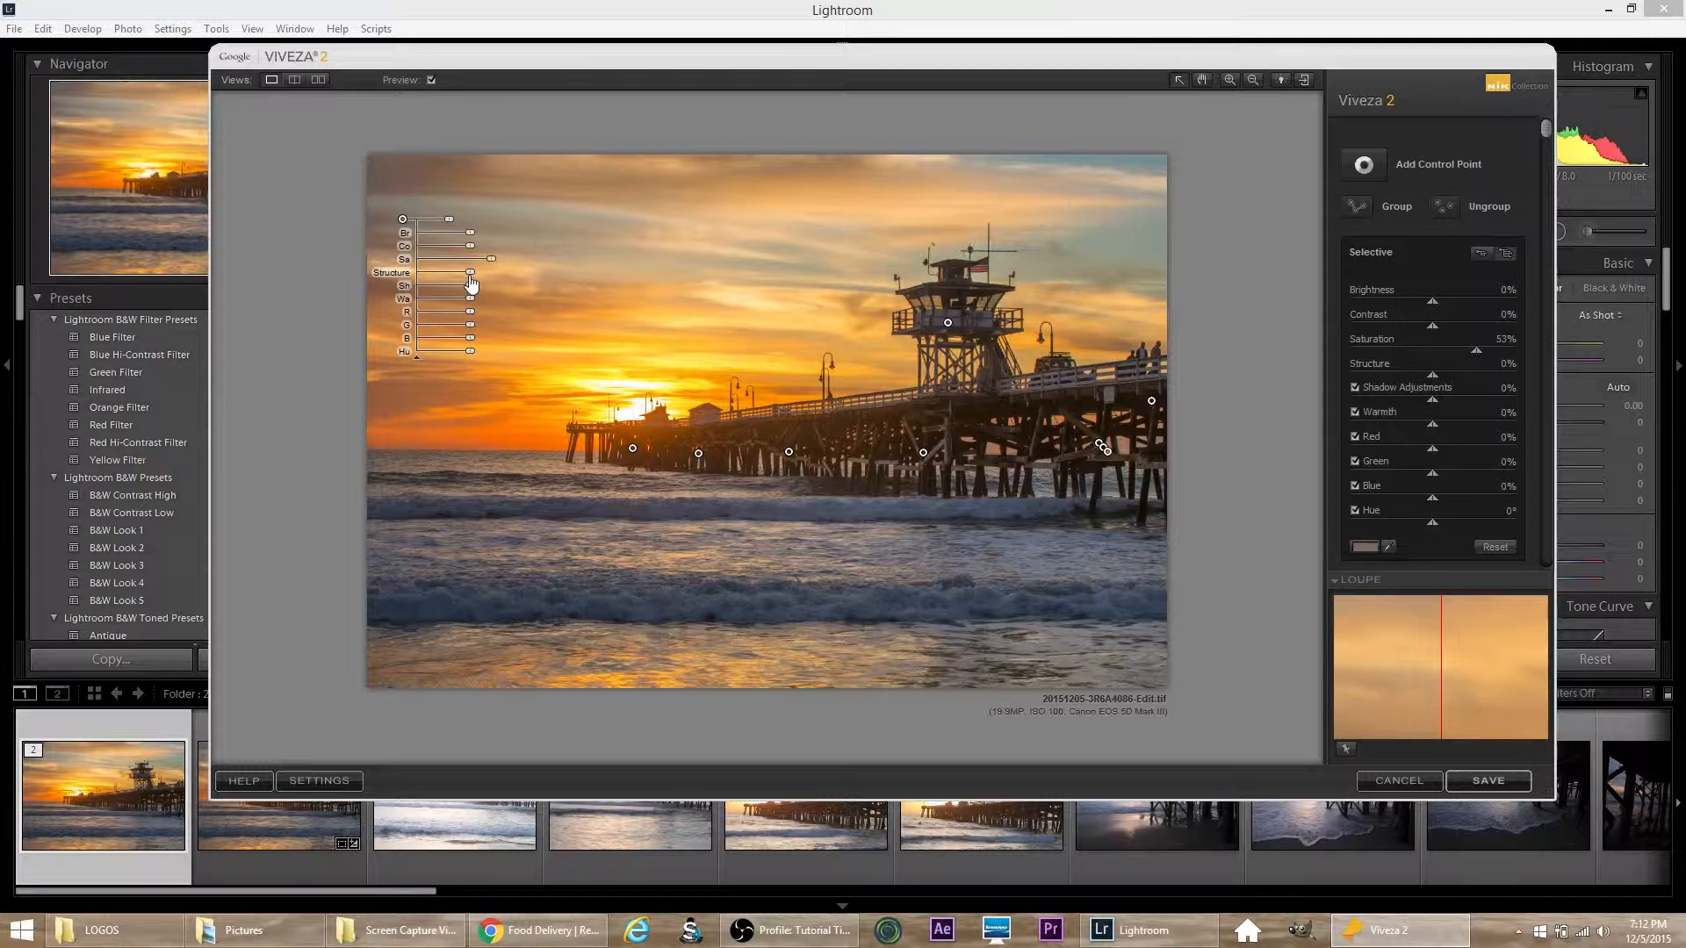
{"action": "left_click_drag", "start_coordinate": [472, 281], "coordinate": [510, 283]}
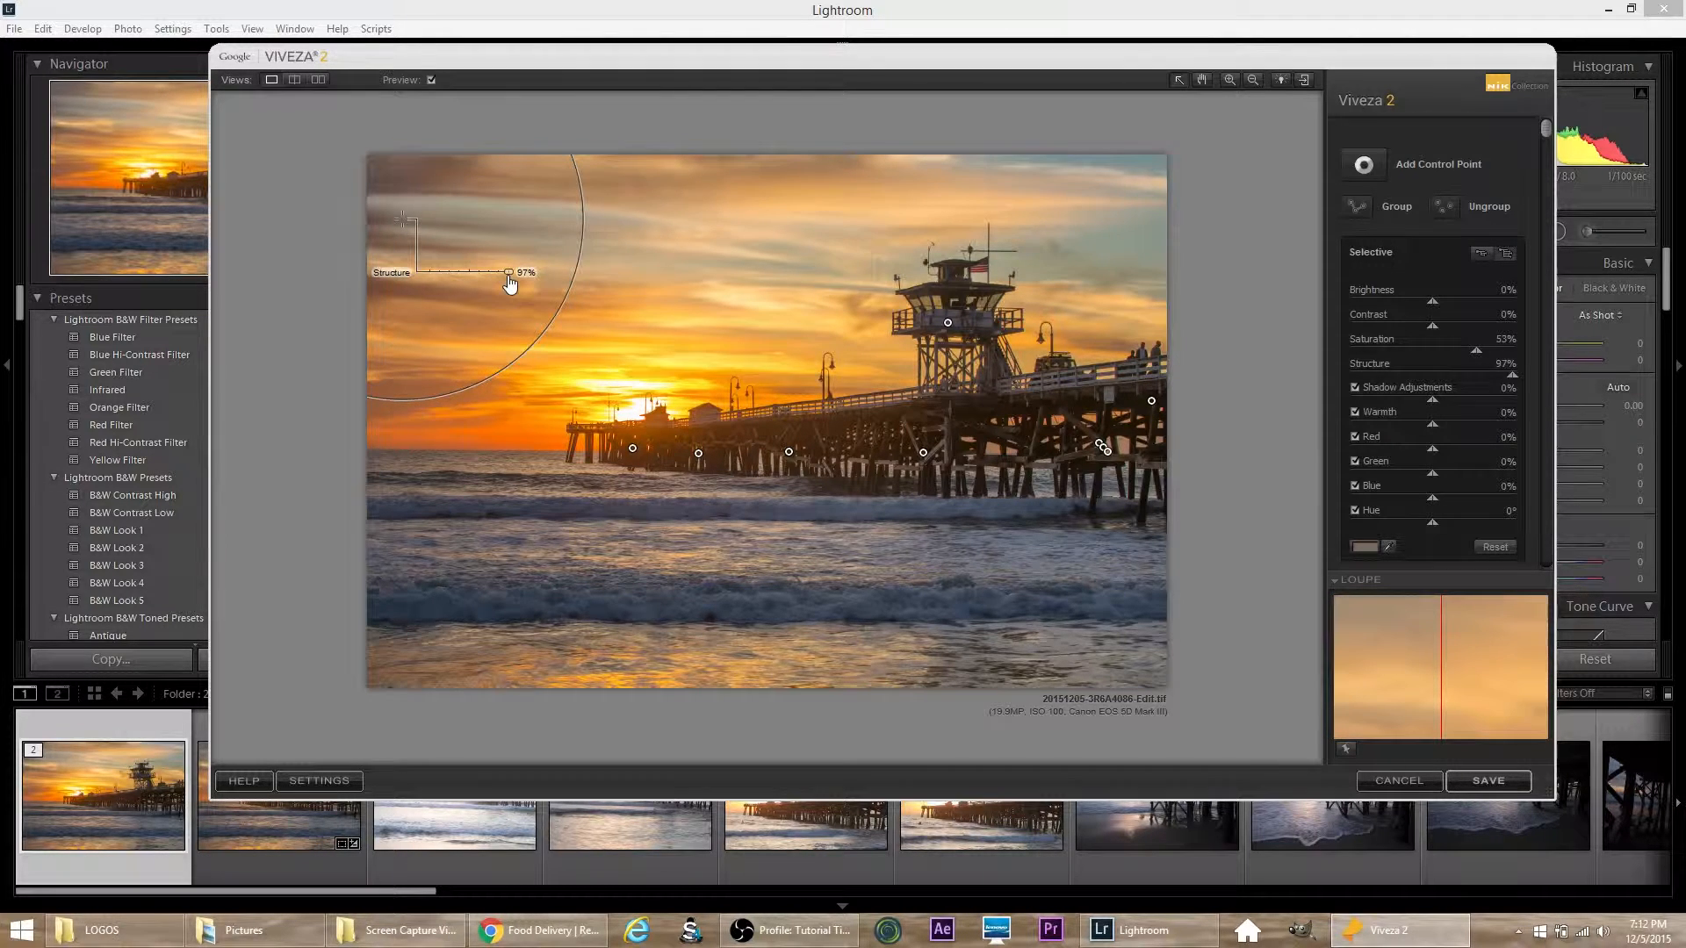
{"action": "left_click_drag", "start_coordinate": [506, 279], "coordinate": [499, 281]}
{"action": "left_click_drag", "start_coordinate": [495, 282], "coordinate": [494, 279]}
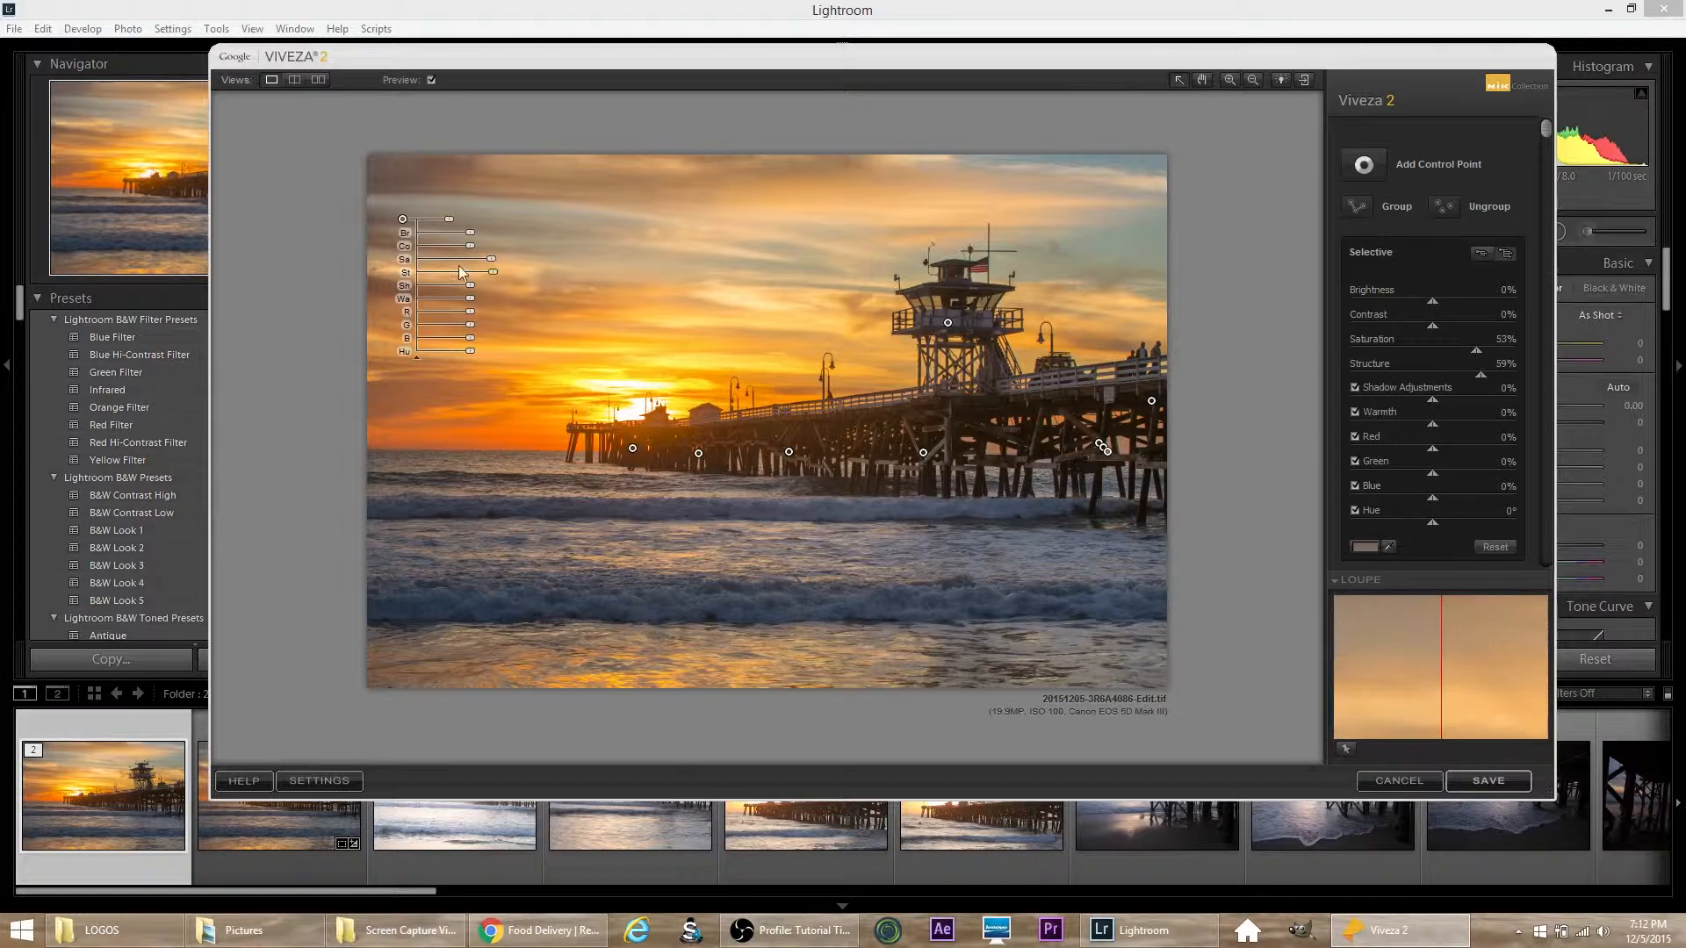
{"action": "left_click_drag", "start_coordinate": [491, 261], "coordinate": [496, 260]}
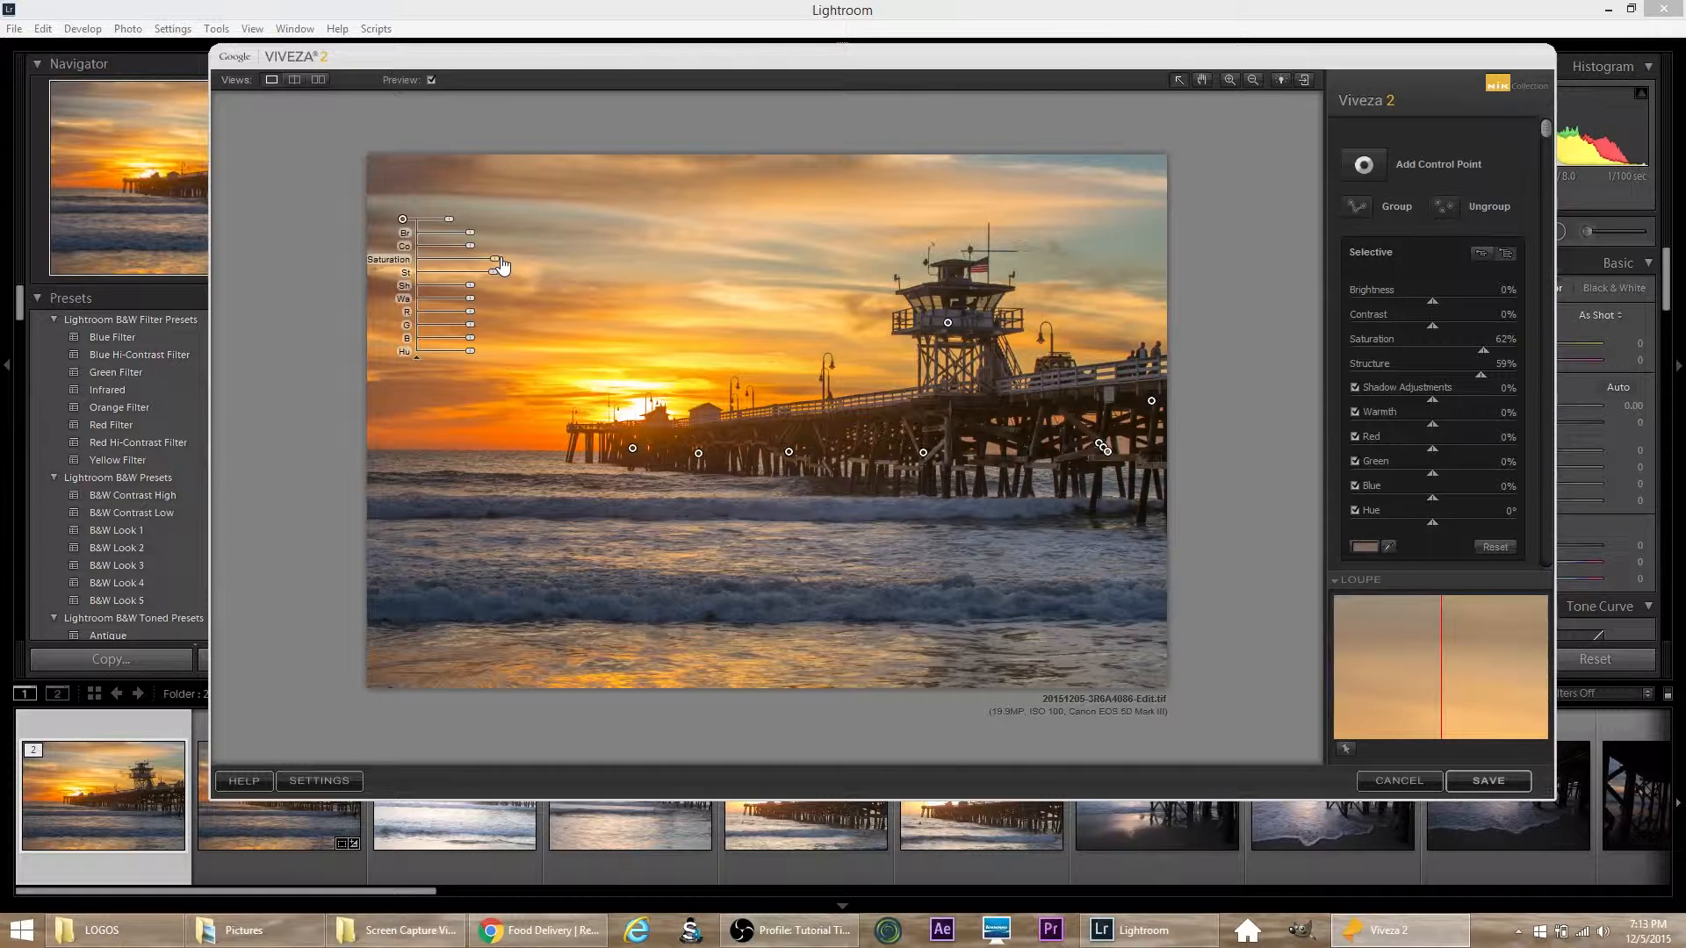
Step: Duplicate the sky control point repeatedly to create a row of copies with the same Saturation and Structure settings
{"action": "key", "text": "ctrl+d"}
{"action": "key", "text": "ctrl+d"}
{"action": "key", "text": "ctrl+d"}
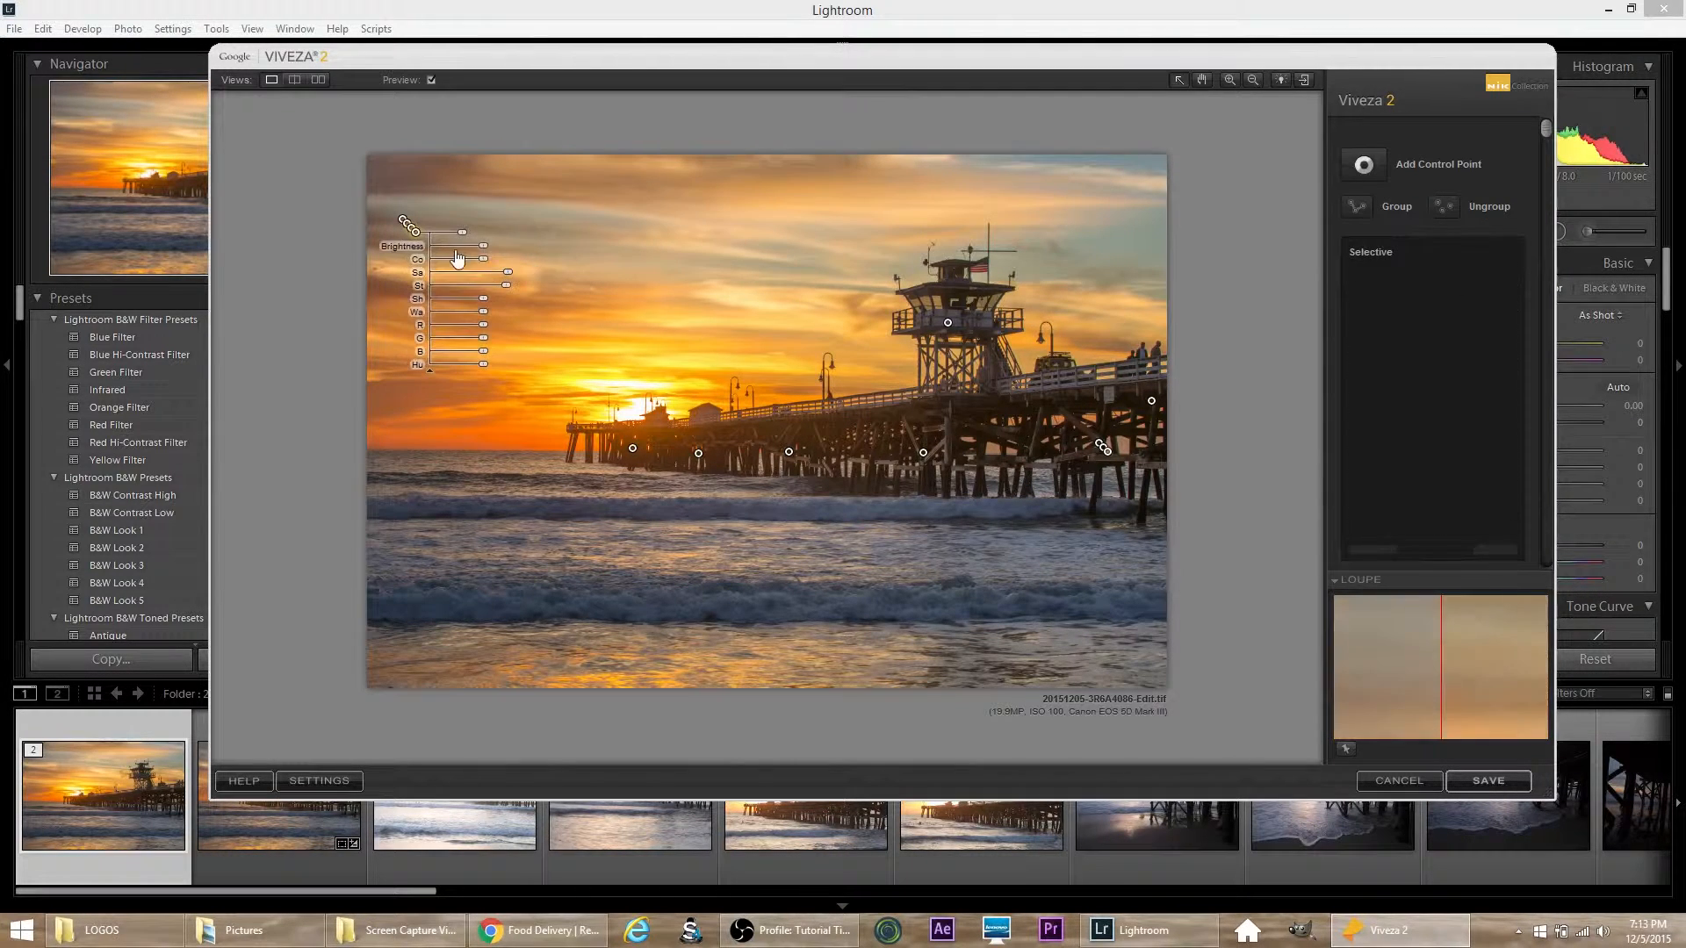
{"action": "key", "text": "ctrl+d"}
{"action": "key", "text": "ctrl+d"}
{"action": "key", "text": "ctrl+d"}
{"action": "key", "text": "ctrl+d"}
{"action": "key", "text": "ctrl+d"}
{"action": "key", "text": "ctrl+d"}
{"action": "key", "text": "ctrl+d"}
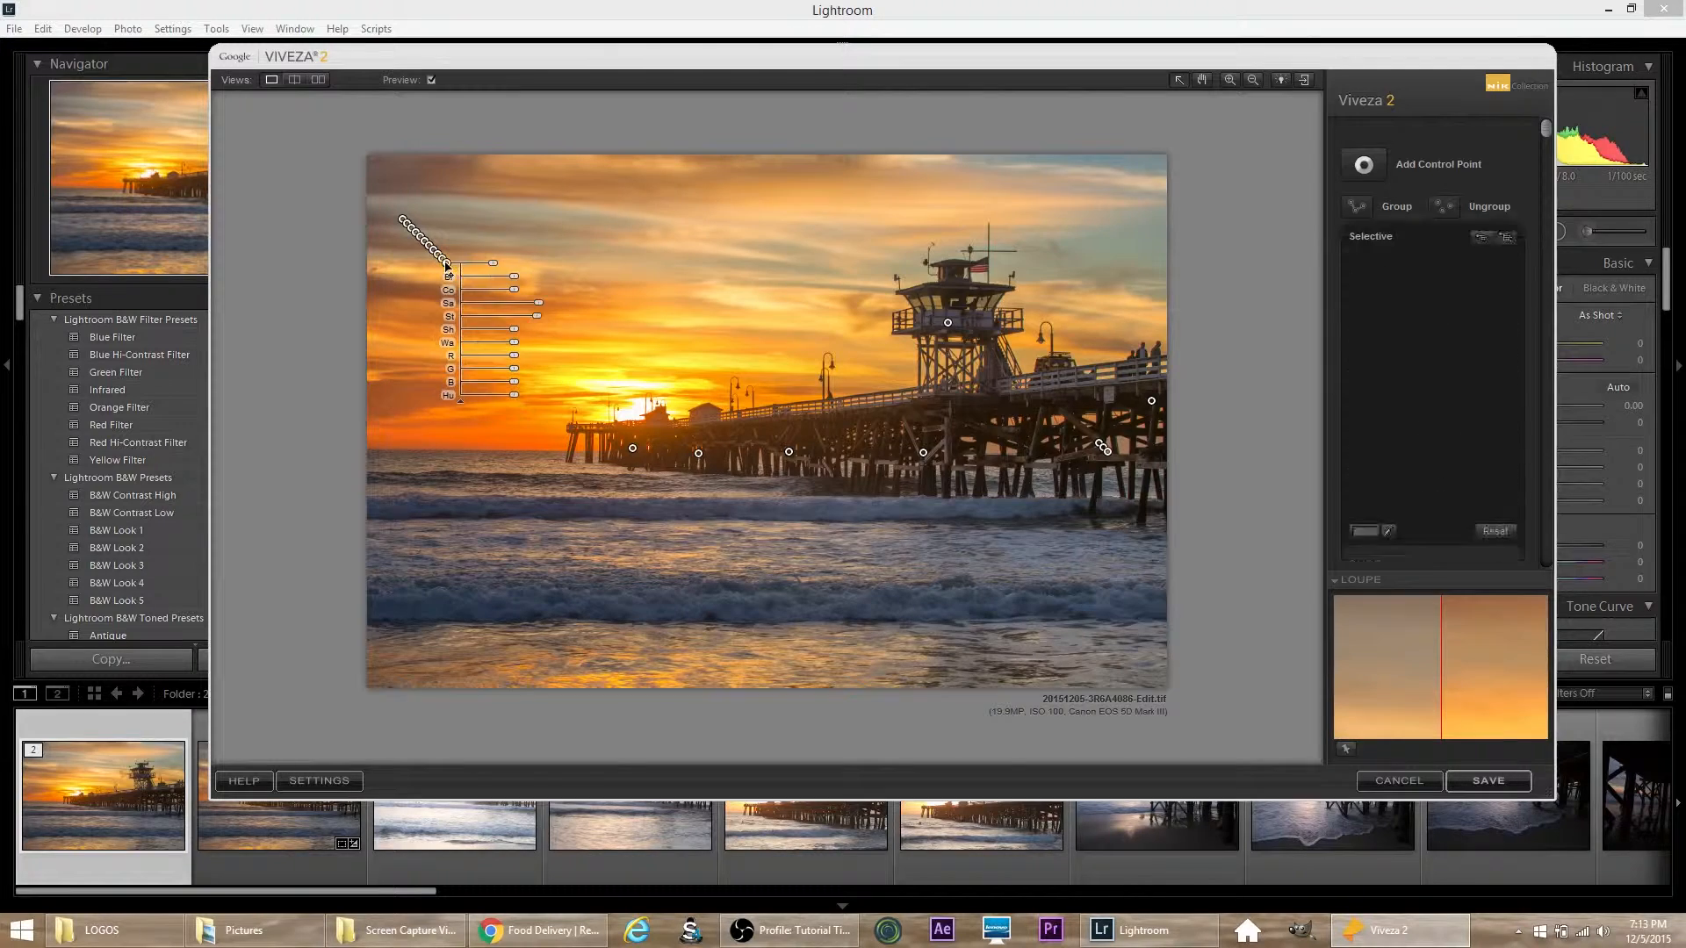
{"action": "key", "text": "ctrl+d"}
{"action": "key", "text": "ctrl+d"}
Step: Spread copies of the sky control point across the clouds from the left to the blue area in the photo's upper-right corner
{"action": "left_click_drag", "start_coordinate": [456, 274], "coordinate": [583, 240]}
{"action": "left_click", "coordinate": [452, 269]}
{"action": "left_click_drag", "start_coordinate": [451, 270], "coordinate": [714, 258]}
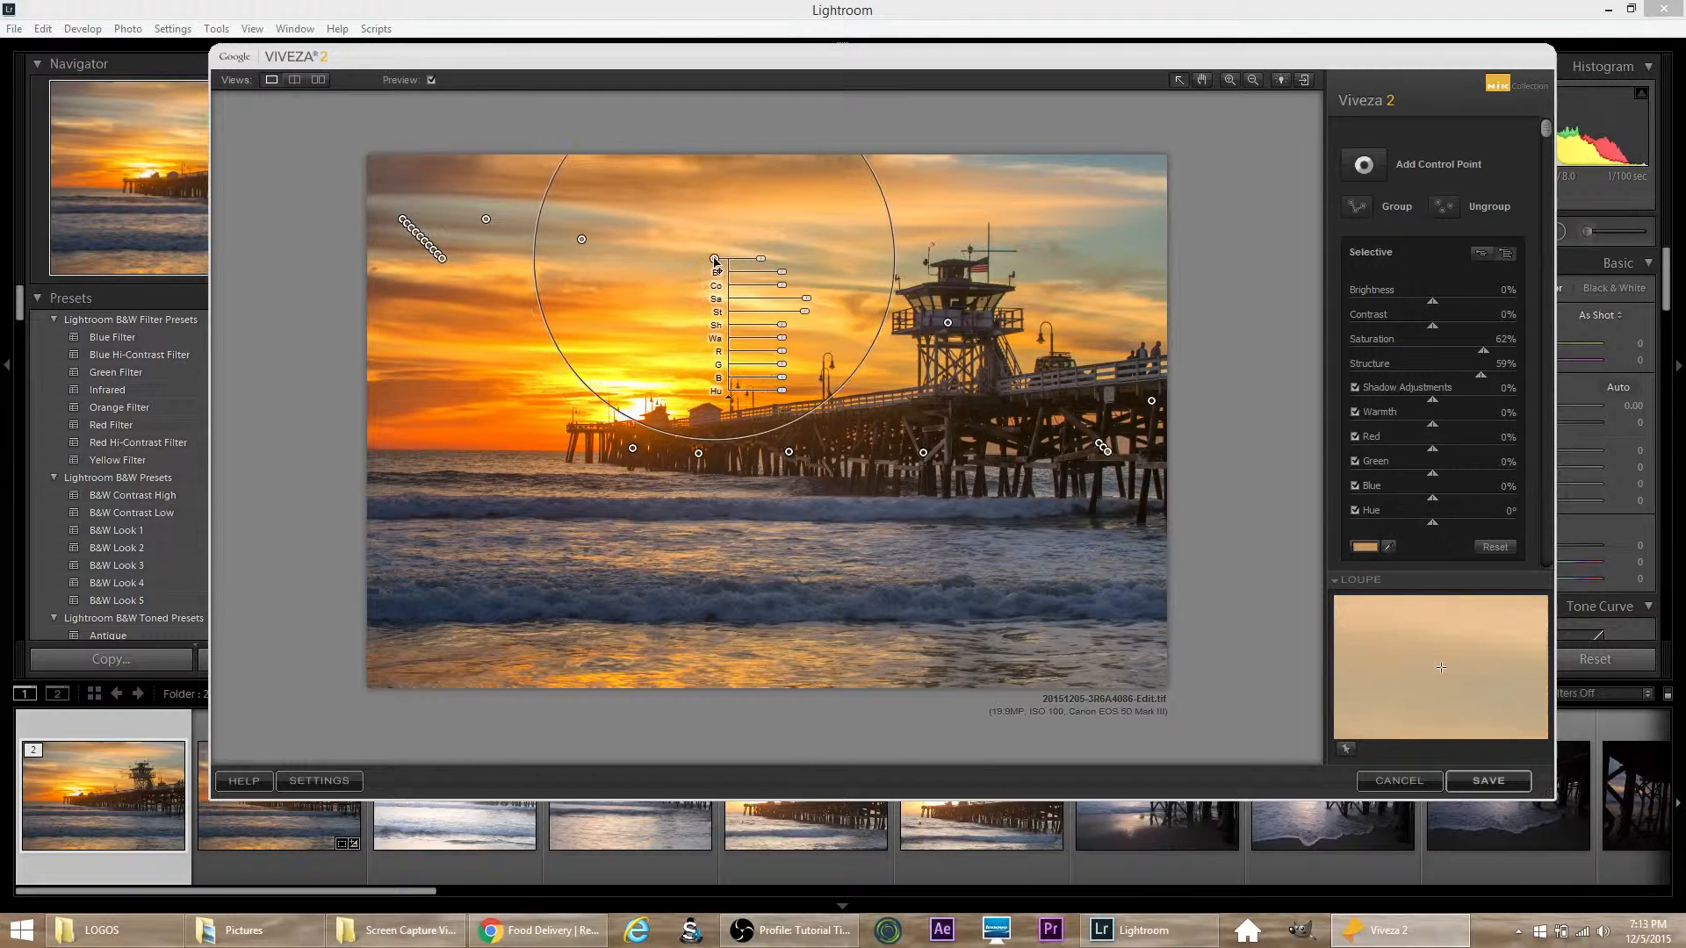
{"action": "left_click", "coordinate": [446, 265]}
{"action": "left_click_drag", "start_coordinate": [446, 265], "coordinate": [795, 271]}
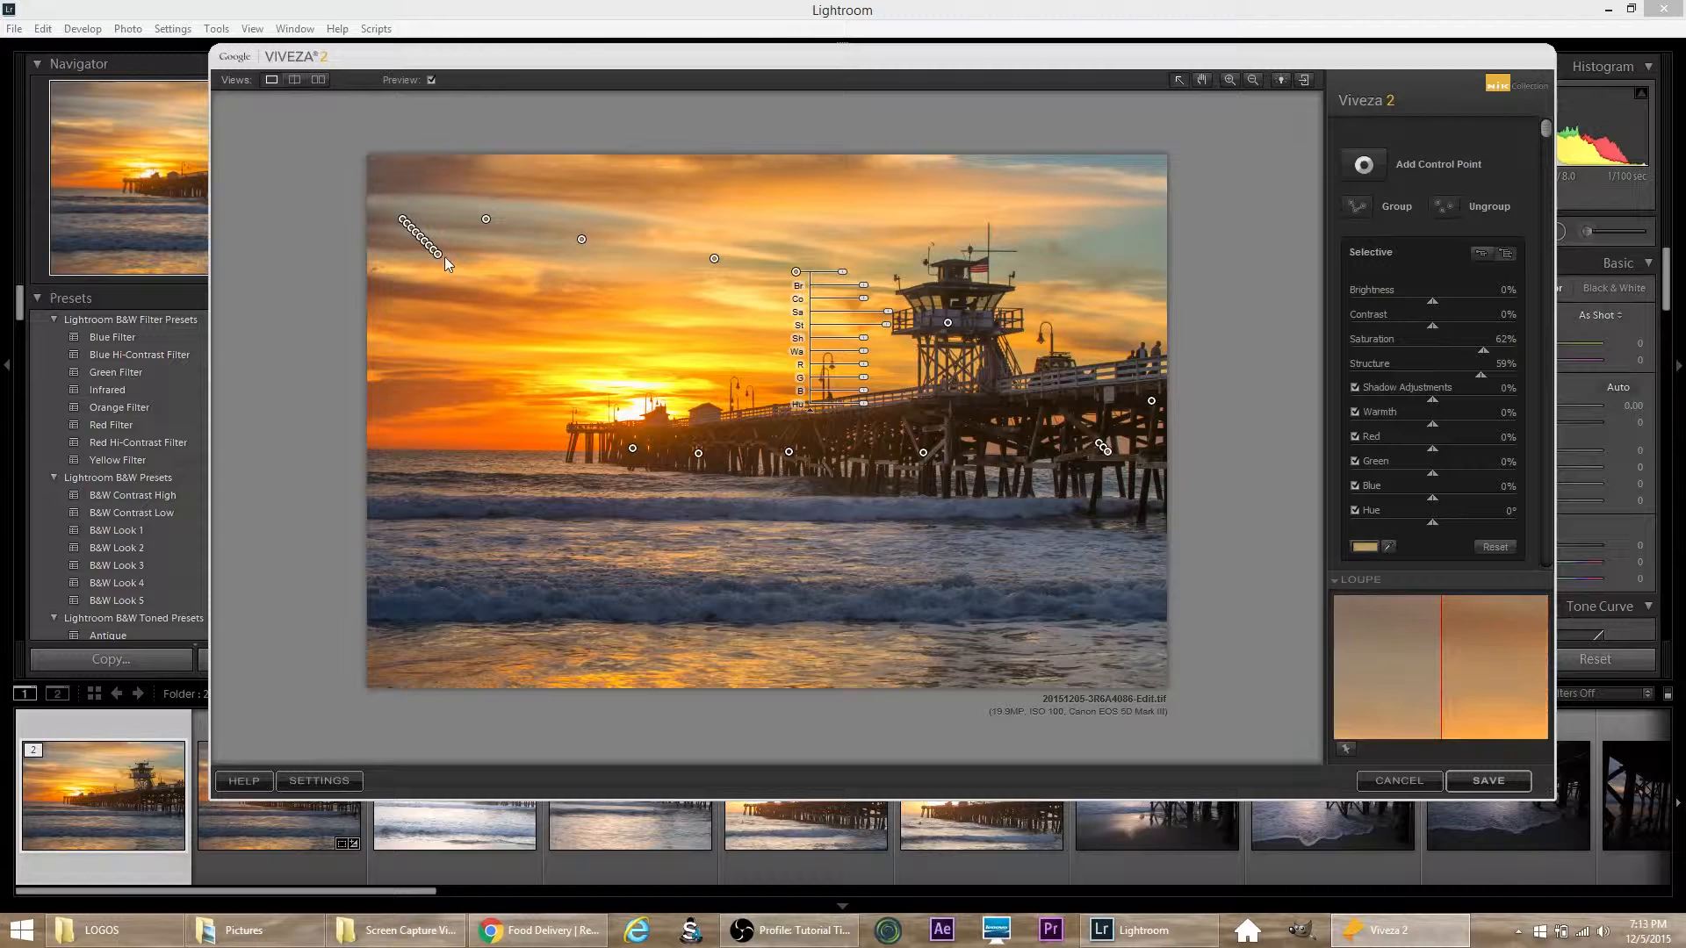
{"action": "left_click_drag", "start_coordinate": [438, 254], "coordinate": [569, 255]}
{"action": "left_click_drag", "start_coordinate": [773, 233], "coordinate": [1032, 166]}
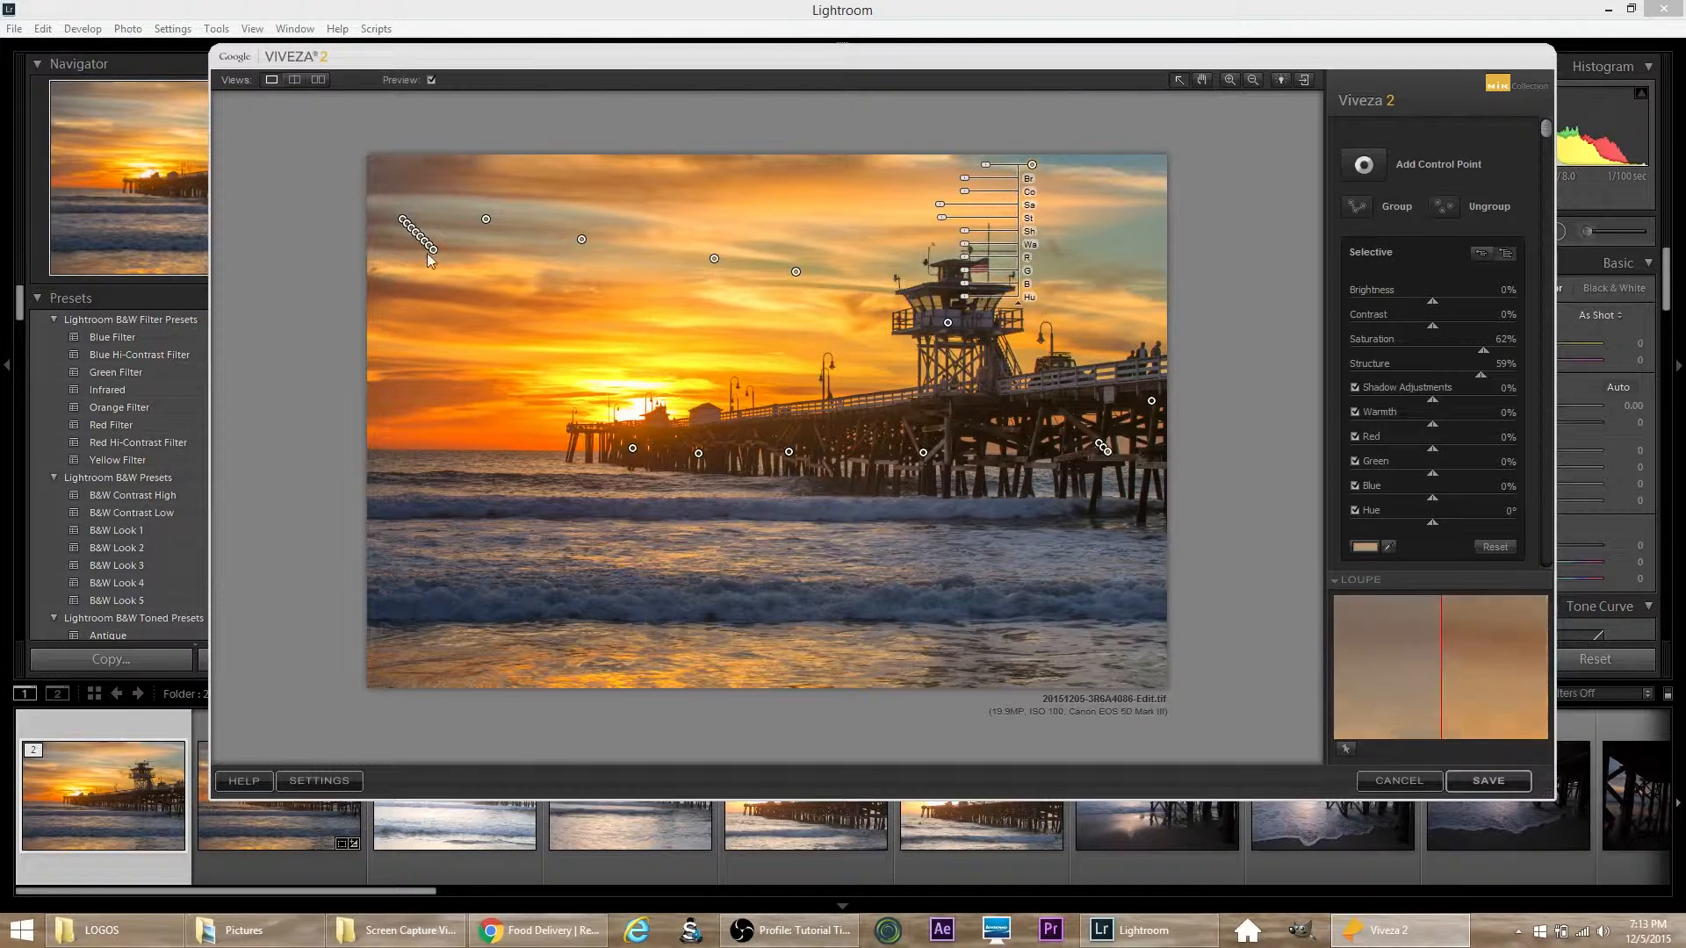
{"action": "left_click_drag", "start_coordinate": [436, 256], "coordinate": [1116, 253]}
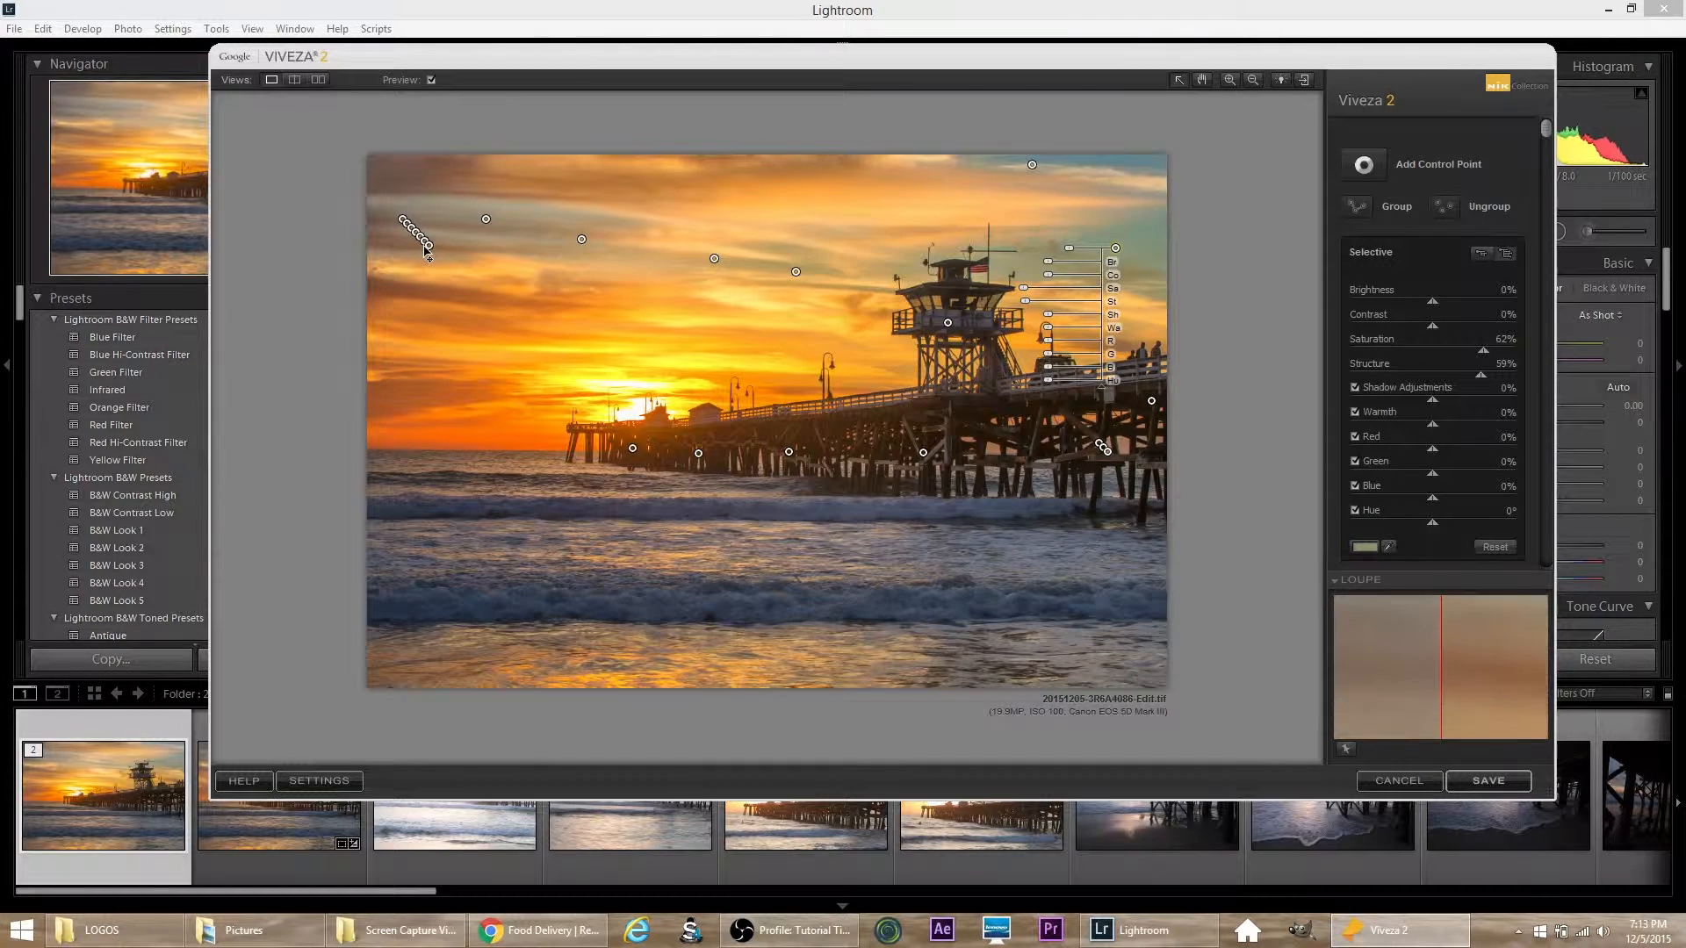
{"action": "left_click_drag", "start_coordinate": [430, 252], "coordinate": [1140, 167]}
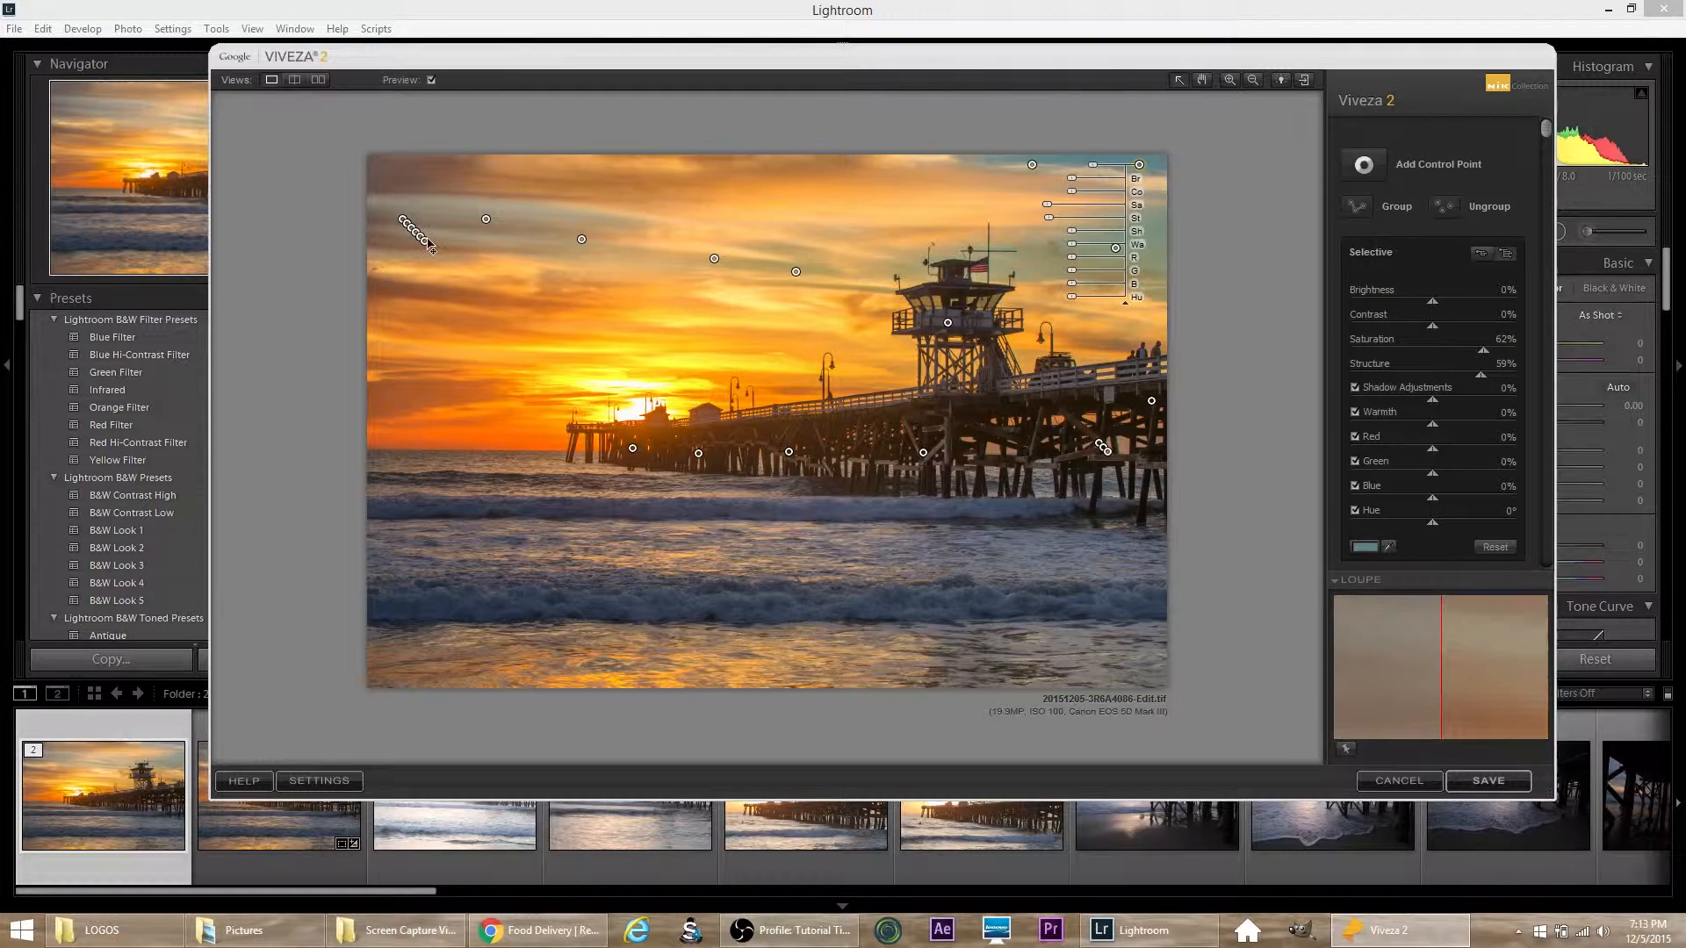
Step: Place four of the remaining sky control point copies across the water and breaking waves, from left to right
{"action": "left_click_drag", "start_coordinate": [430, 252], "coordinate": [456, 583]}
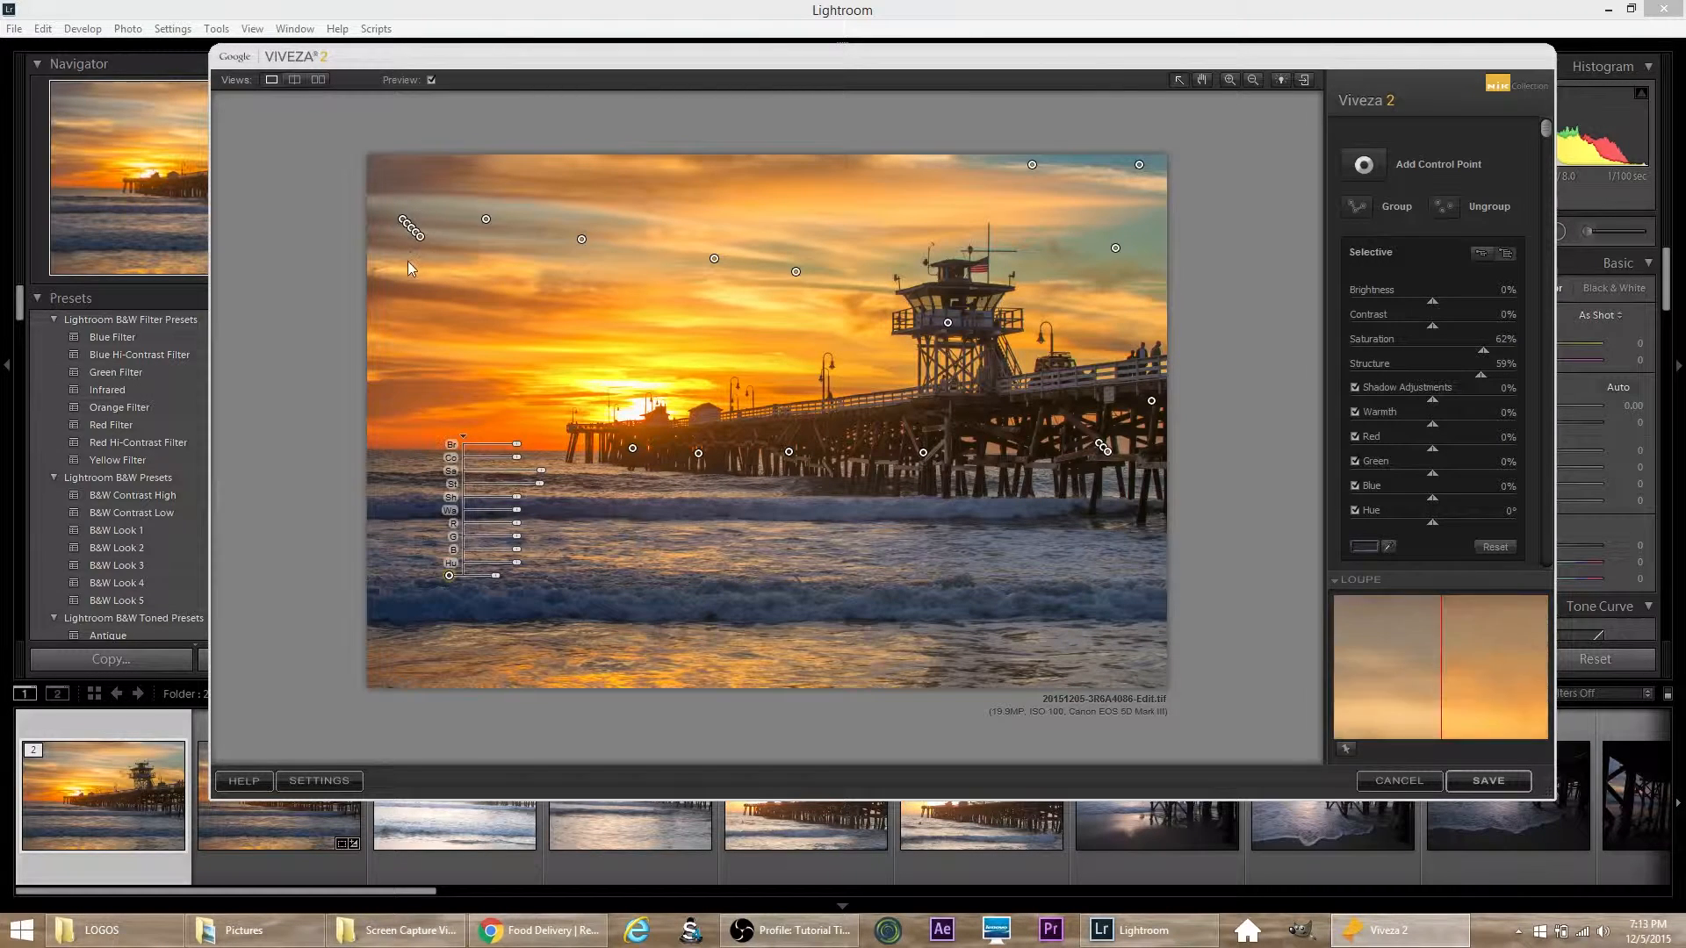
{"action": "left_click_drag", "start_coordinate": [419, 242], "coordinate": [624, 584]}
{"action": "left_click_drag", "start_coordinate": [424, 235], "coordinate": [873, 562]}
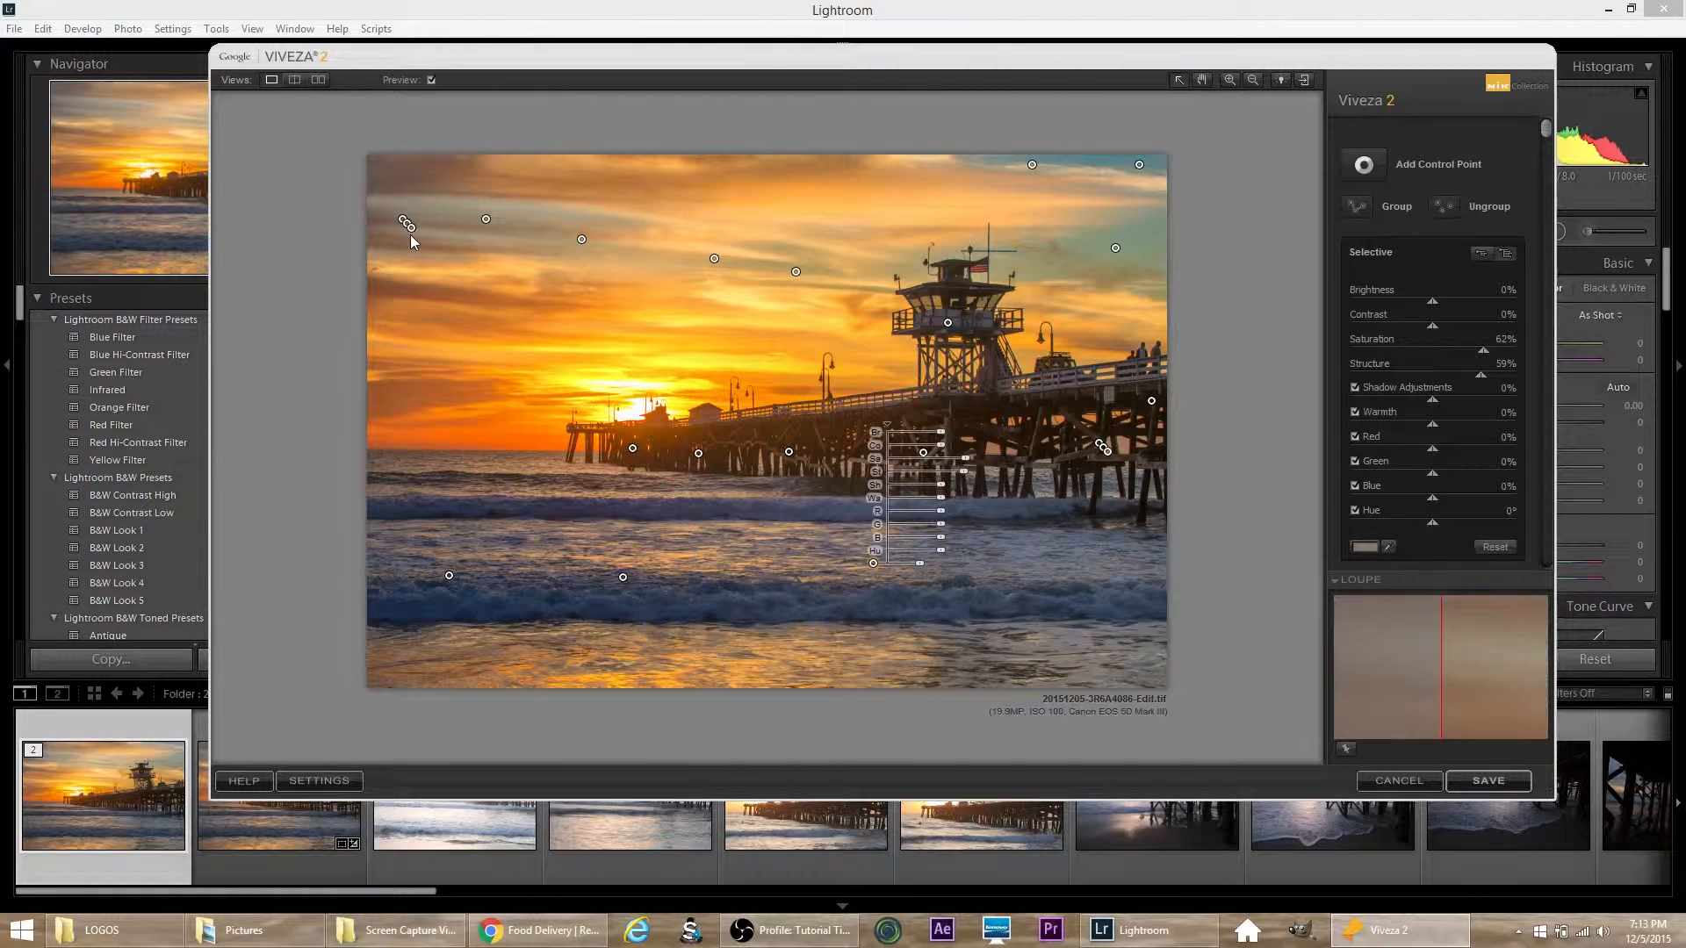
{"action": "left_click_drag", "start_coordinate": [413, 229], "coordinate": [1062, 608]}
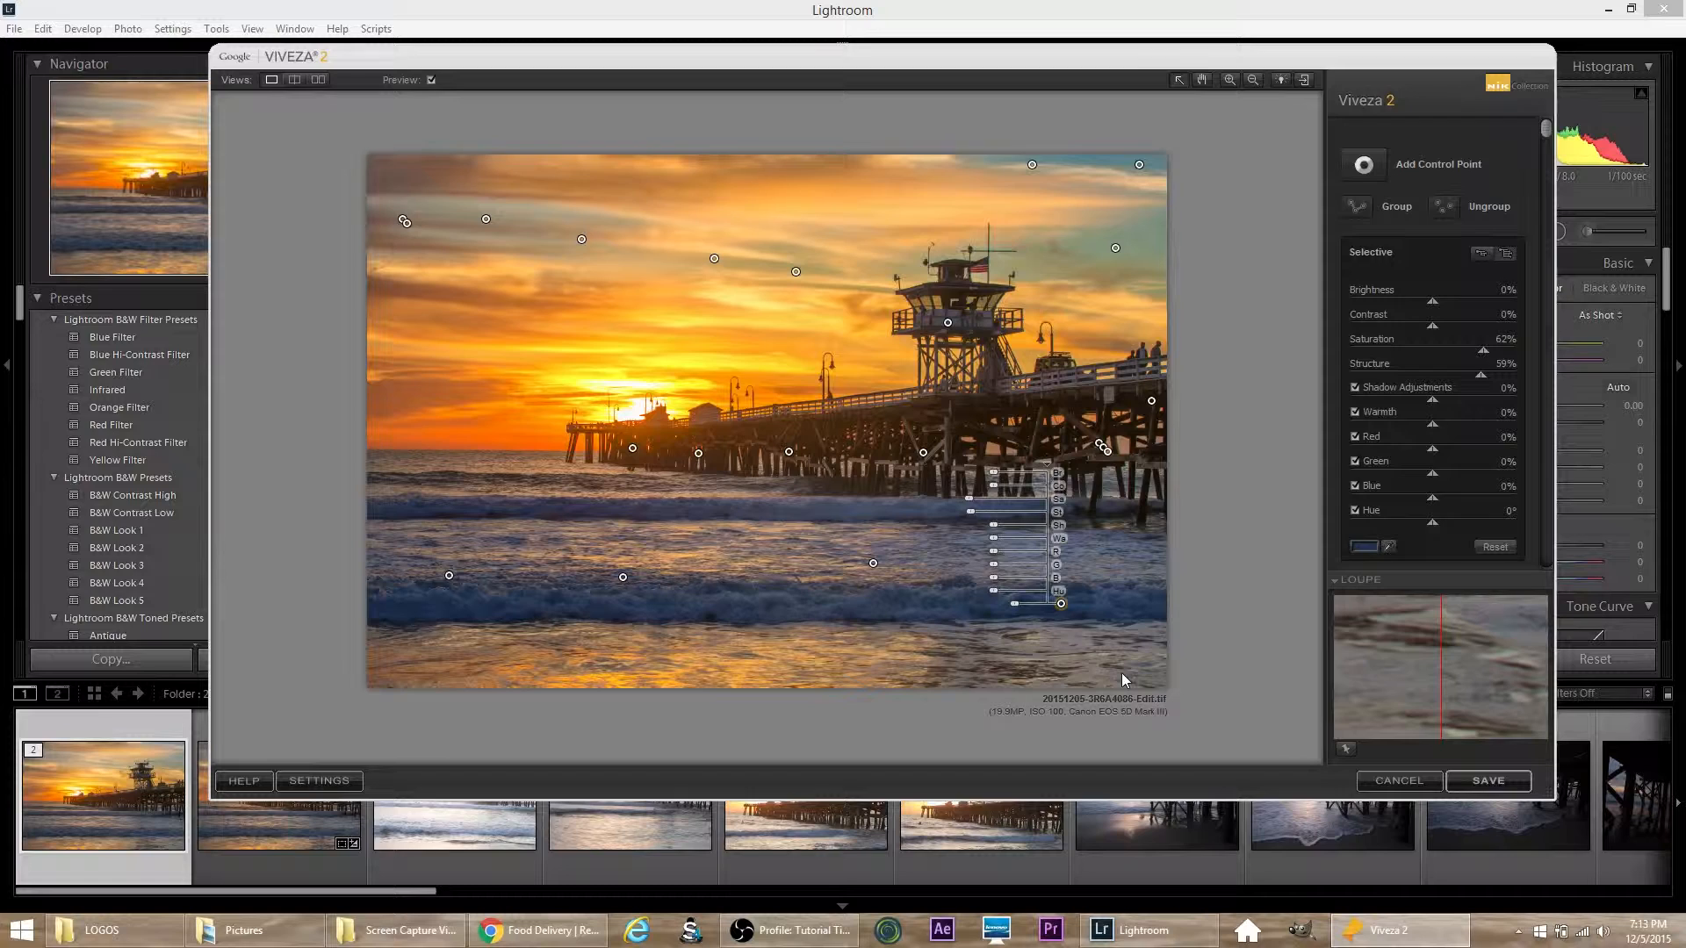
Step: Duplicate the control point on the right part of the wave, spread the copies over the foreground water and save the Viveza edits
{"action": "left_click_drag", "start_coordinate": [1061, 604], "coordinate": [1070, 614]}
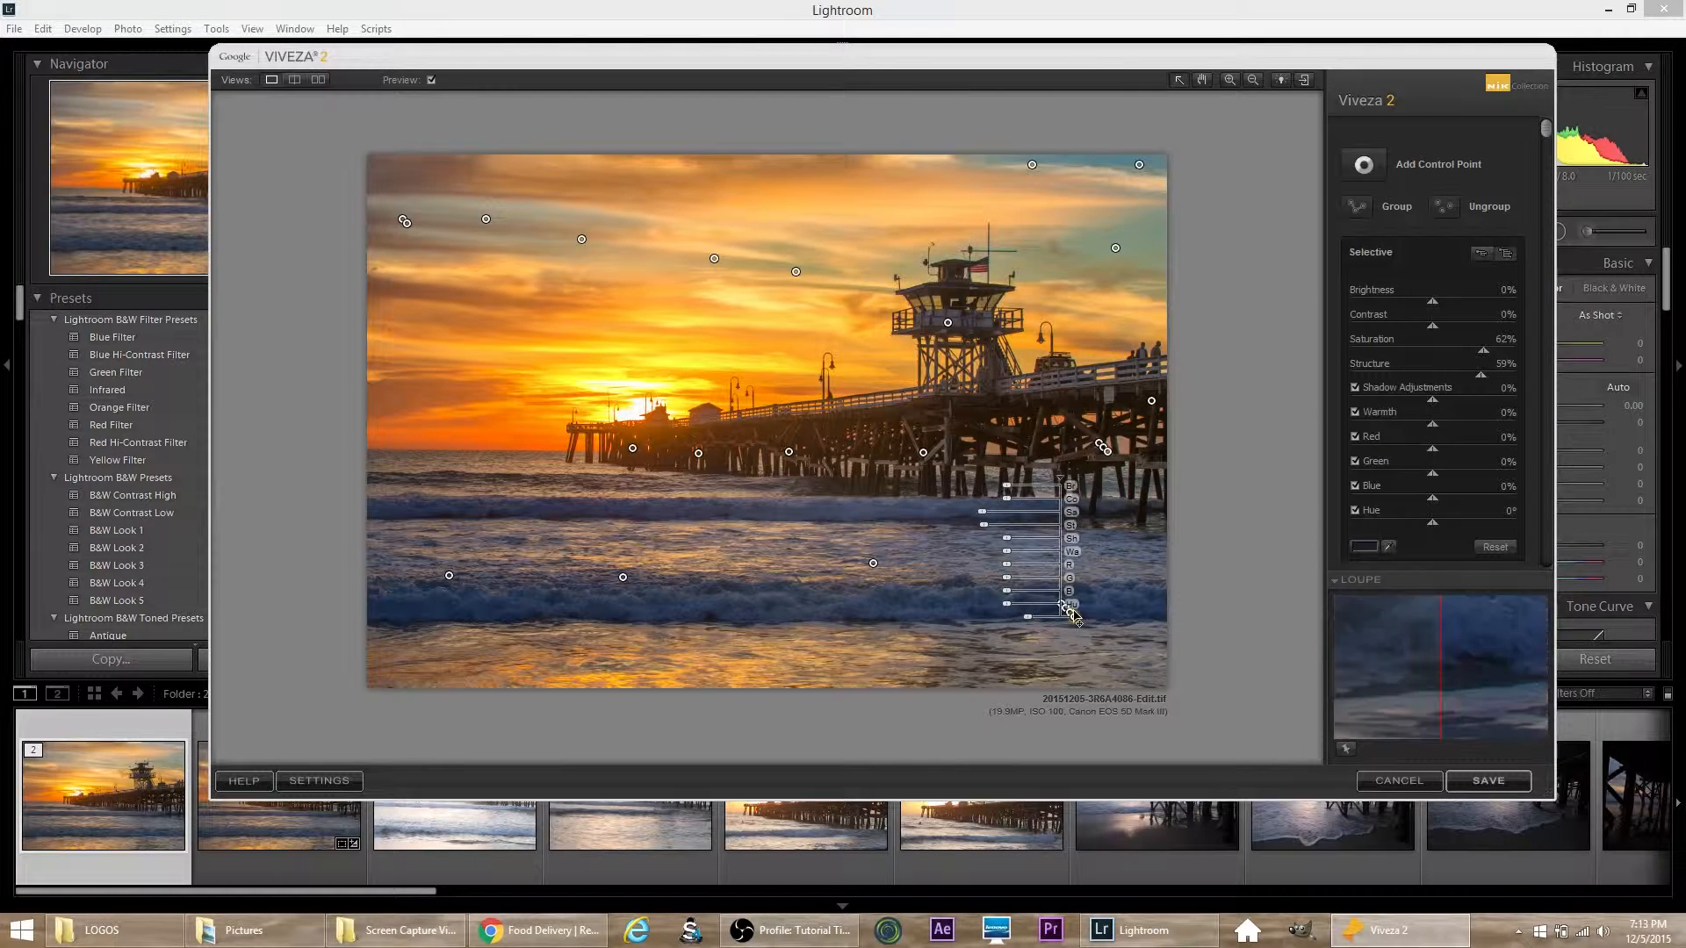
{"action": "left_click_drag", "start_coordinate": [1073, 614], "coordinate": [936, 668]}
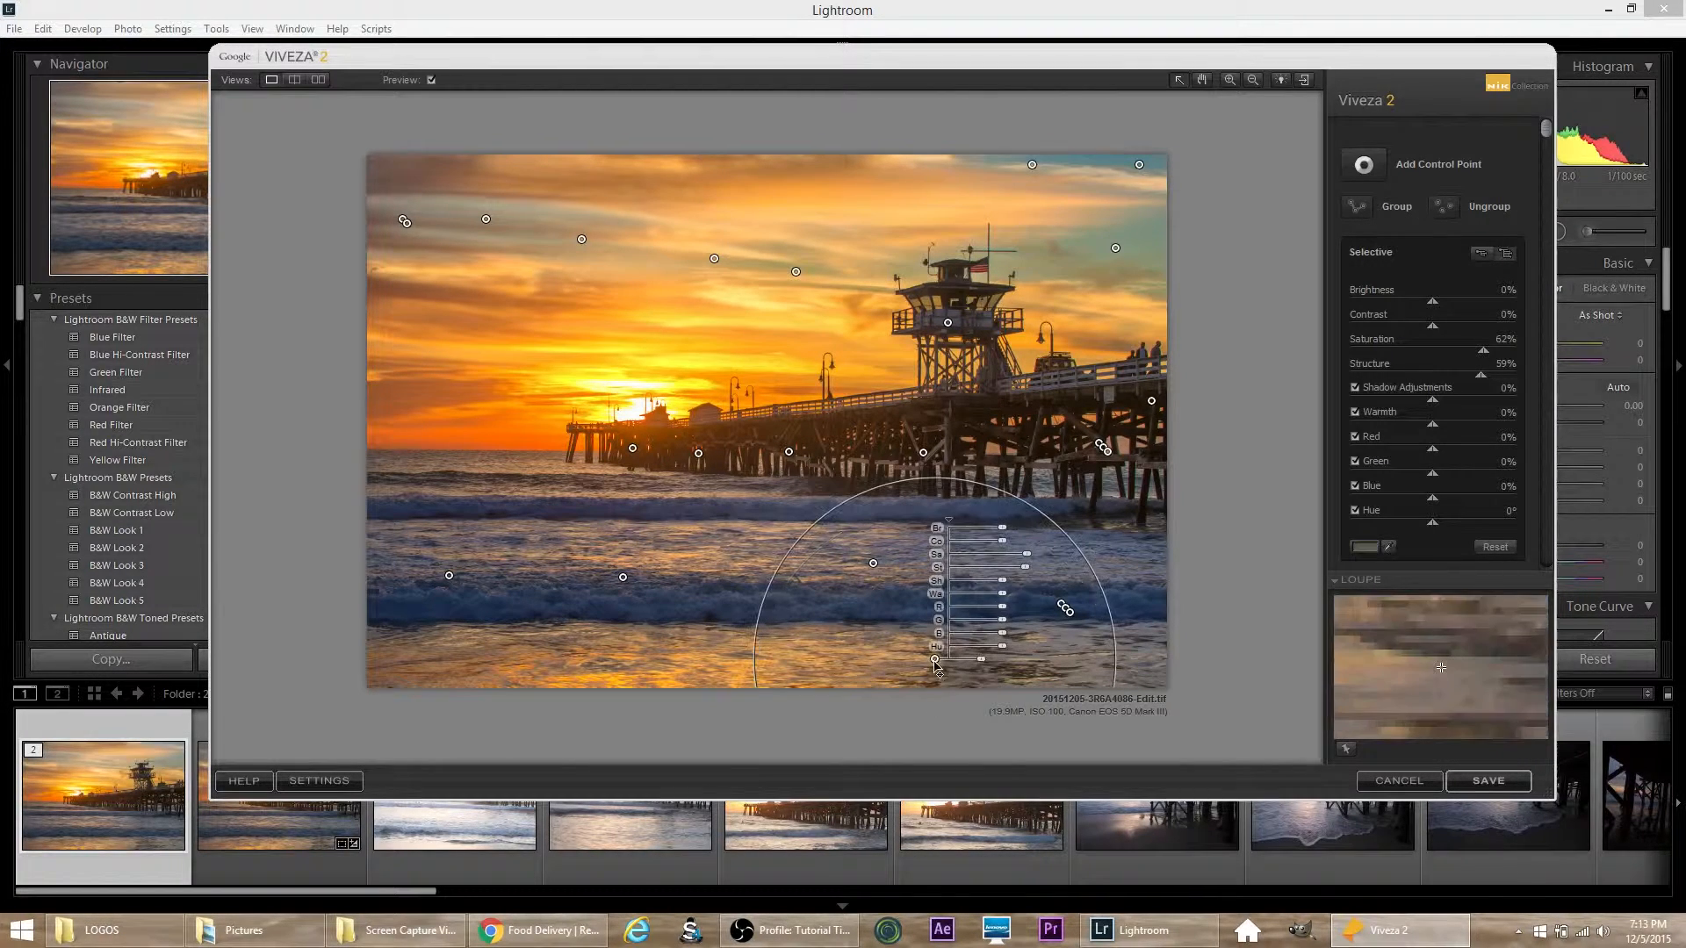
{"action": "left_click_drag", "start_coordinate": [1070, 617], "coordinate": [675, 654]}
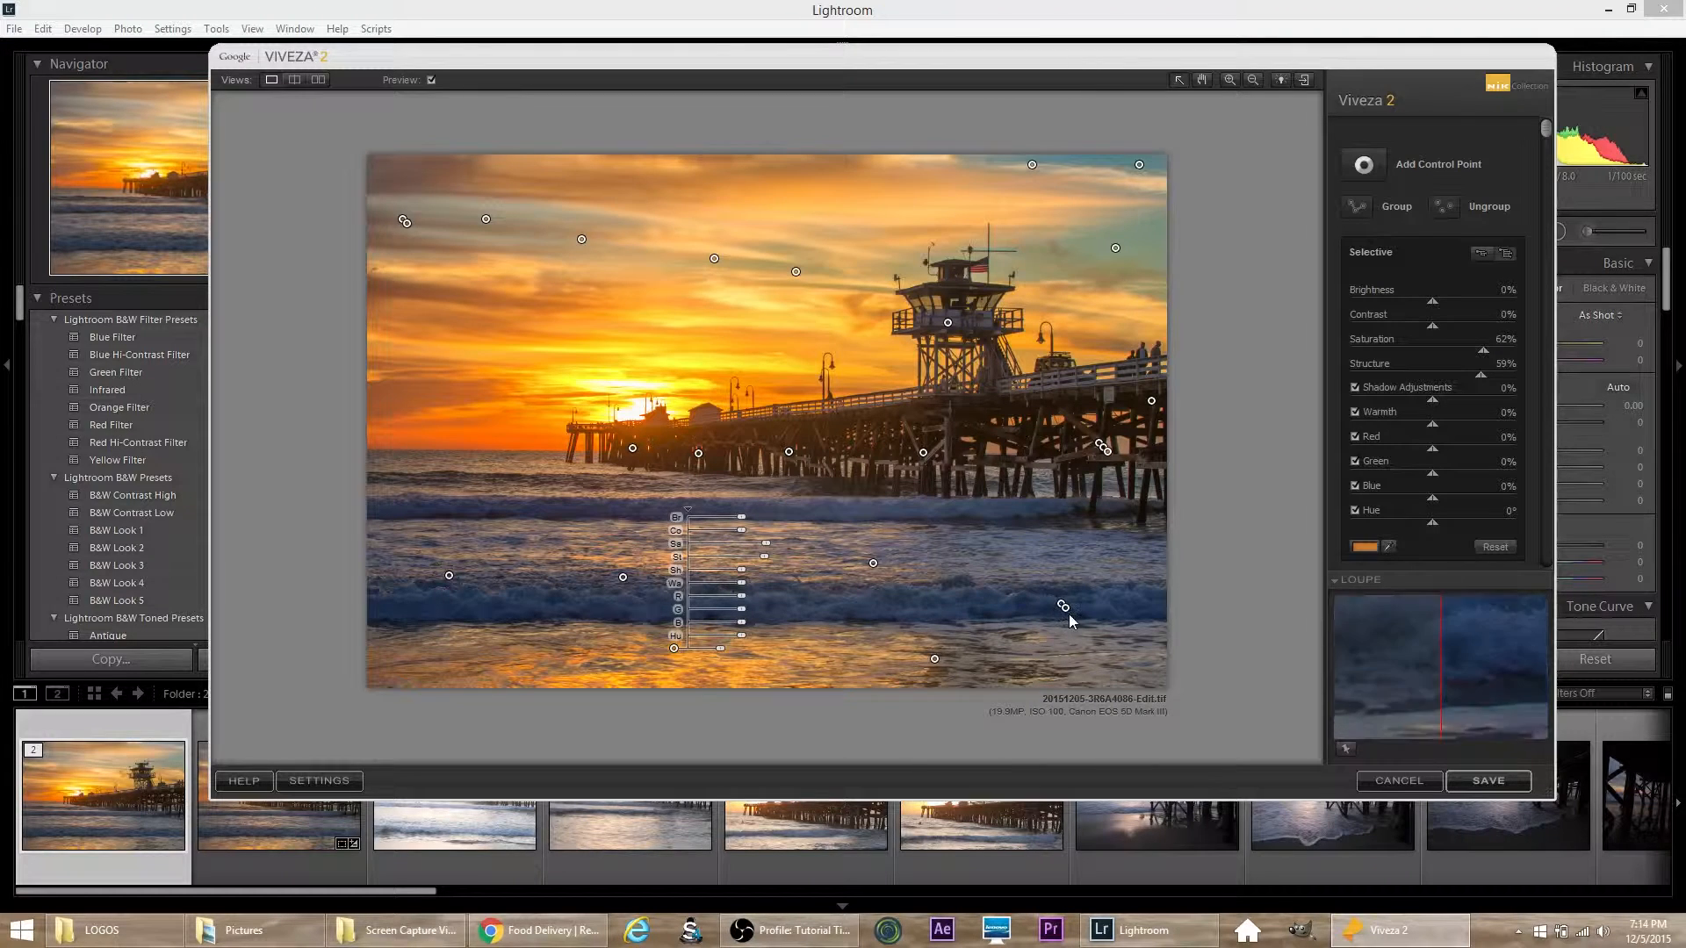
{"action": "left_click_drag", "start_coordinate": [1065, 608], "coordinate": [658, 558]}
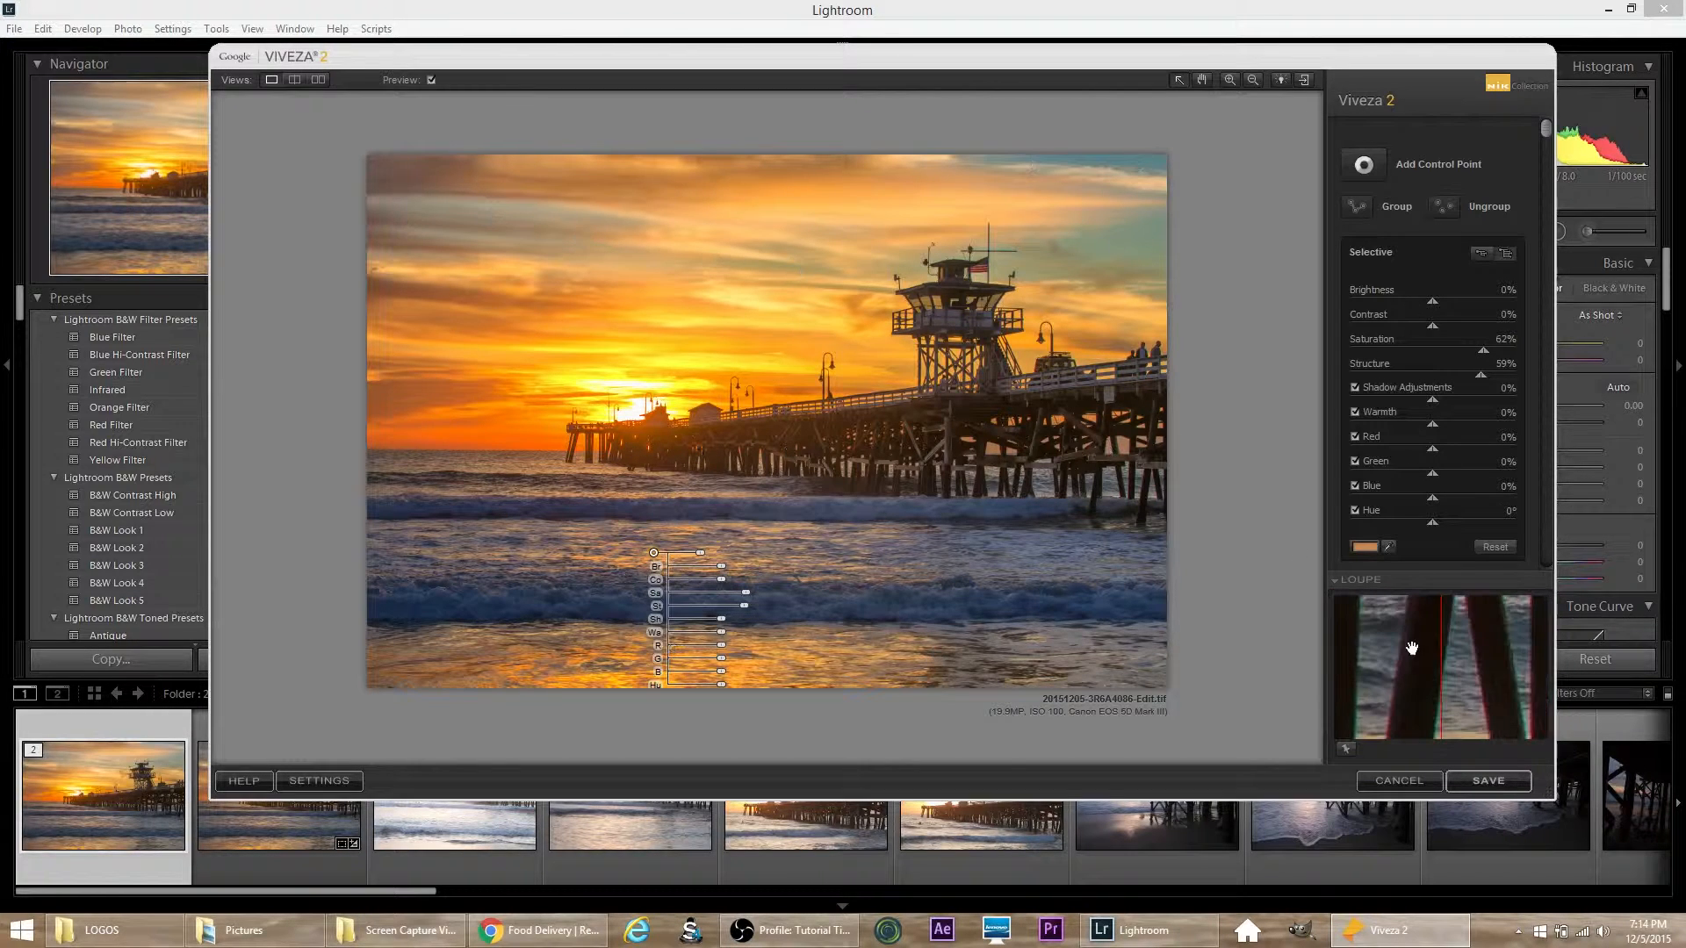
{"action": "left_click", "coordinate": [1490, 780]}
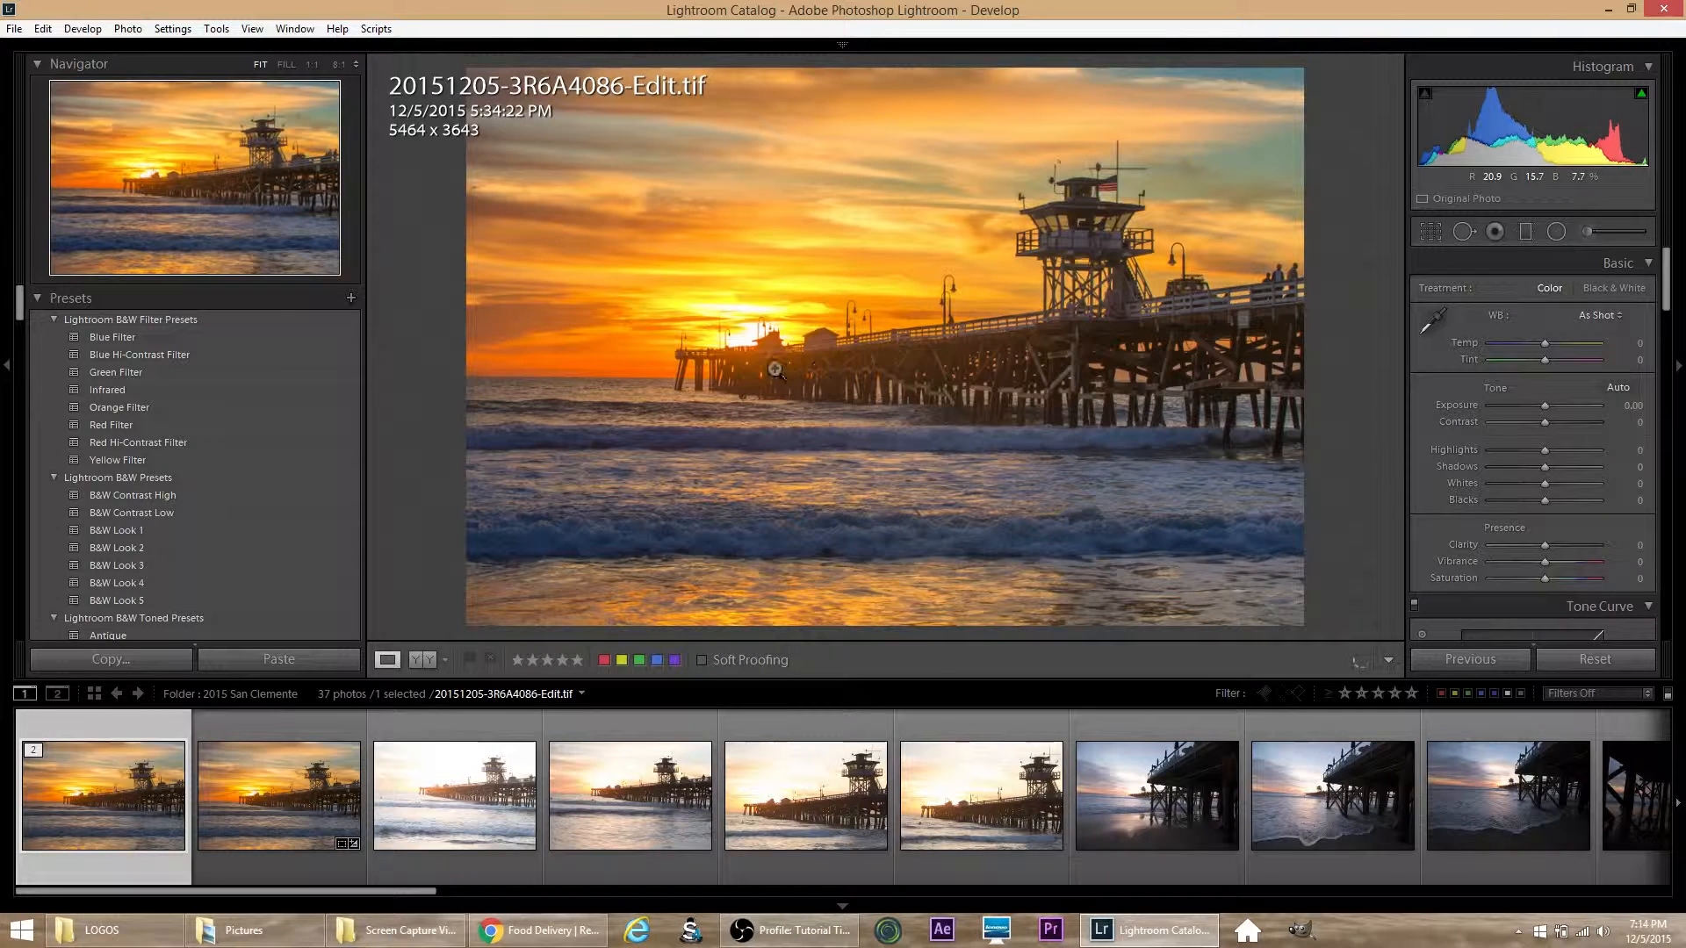
Step: Inspect the pier's pilings, deck and tower base at 1:1 magnification and return to the full image view
{"action": "left_click", "coordinate": [1234, 349]}
{"action": "left_click_drag", "start_coordinate": [1148, 403], "coordinate": [1224, 325]}
{"action": "left_click_drag", "start_coordinate": [856, 397], "coordinate": [1175, 270]}
{"action": "left_click_drag", "start_coordinate": [888, 319], "coordinate": [1285, 485]}
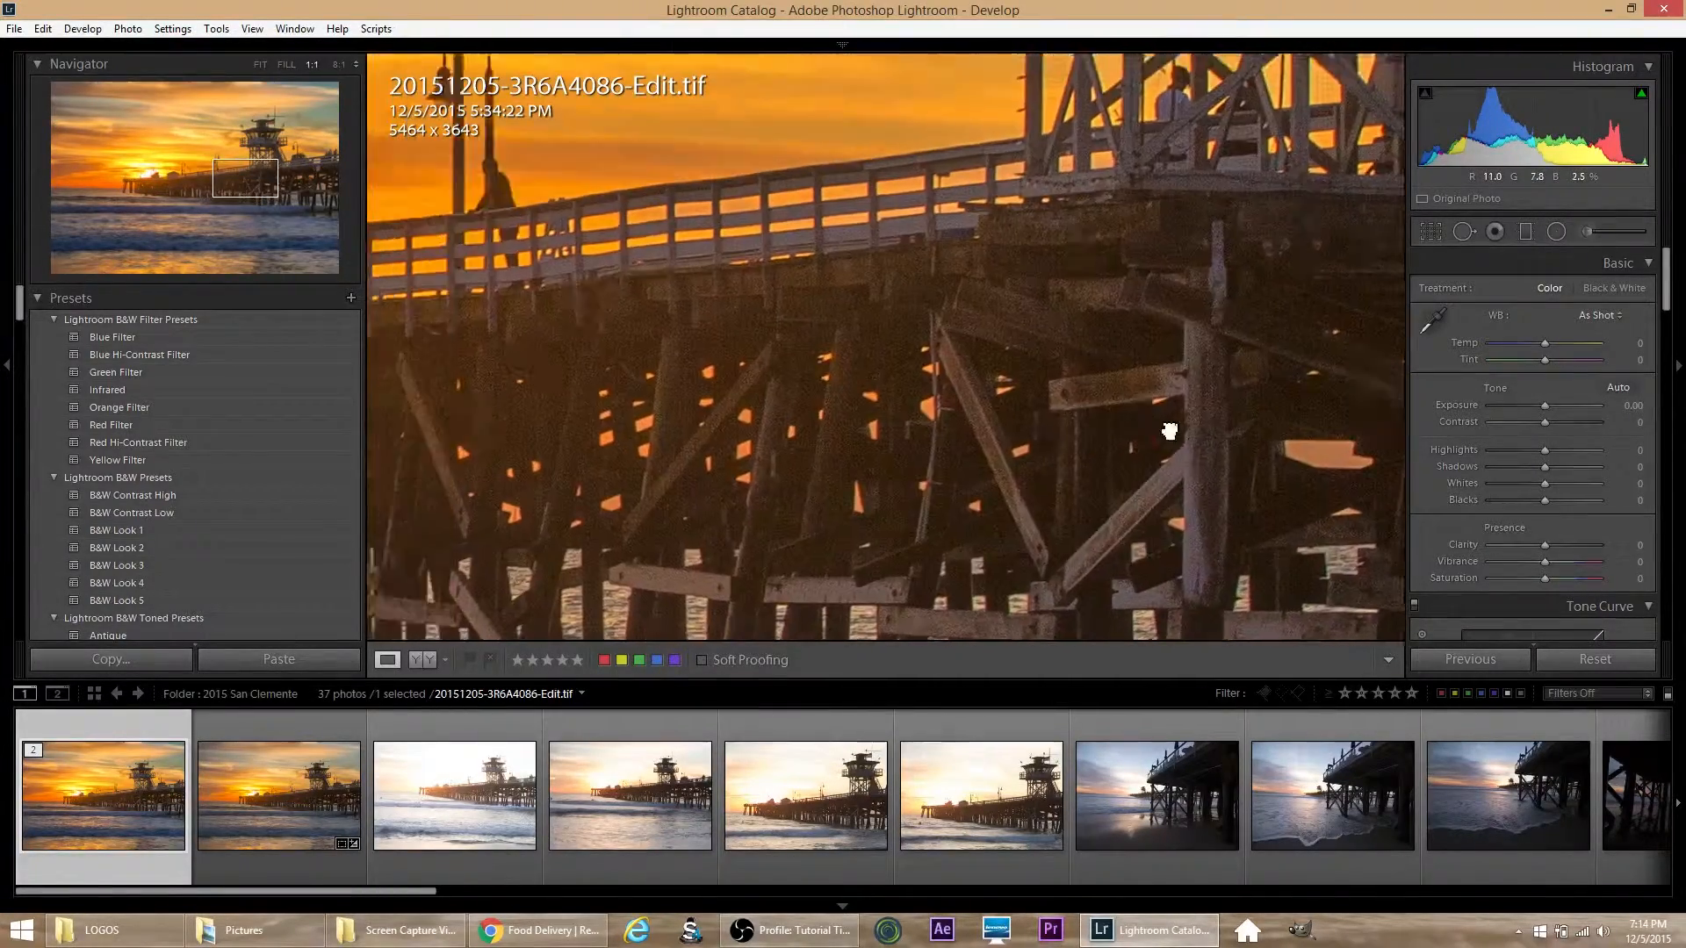
{"action": "left_click_drag", "start_coordinate": [872, 384], "coordinate": [1268, 399]}
{"action": "left_click_drag", "start_coordinate": [1008, 389], "coordinate": [1129, 436]}
{"action": "left_click_drag", "start_coordinate": [948, 440], "coordinate": [1005, 383]}
{"action": "left_click", "coordinate": [1057, 389]}
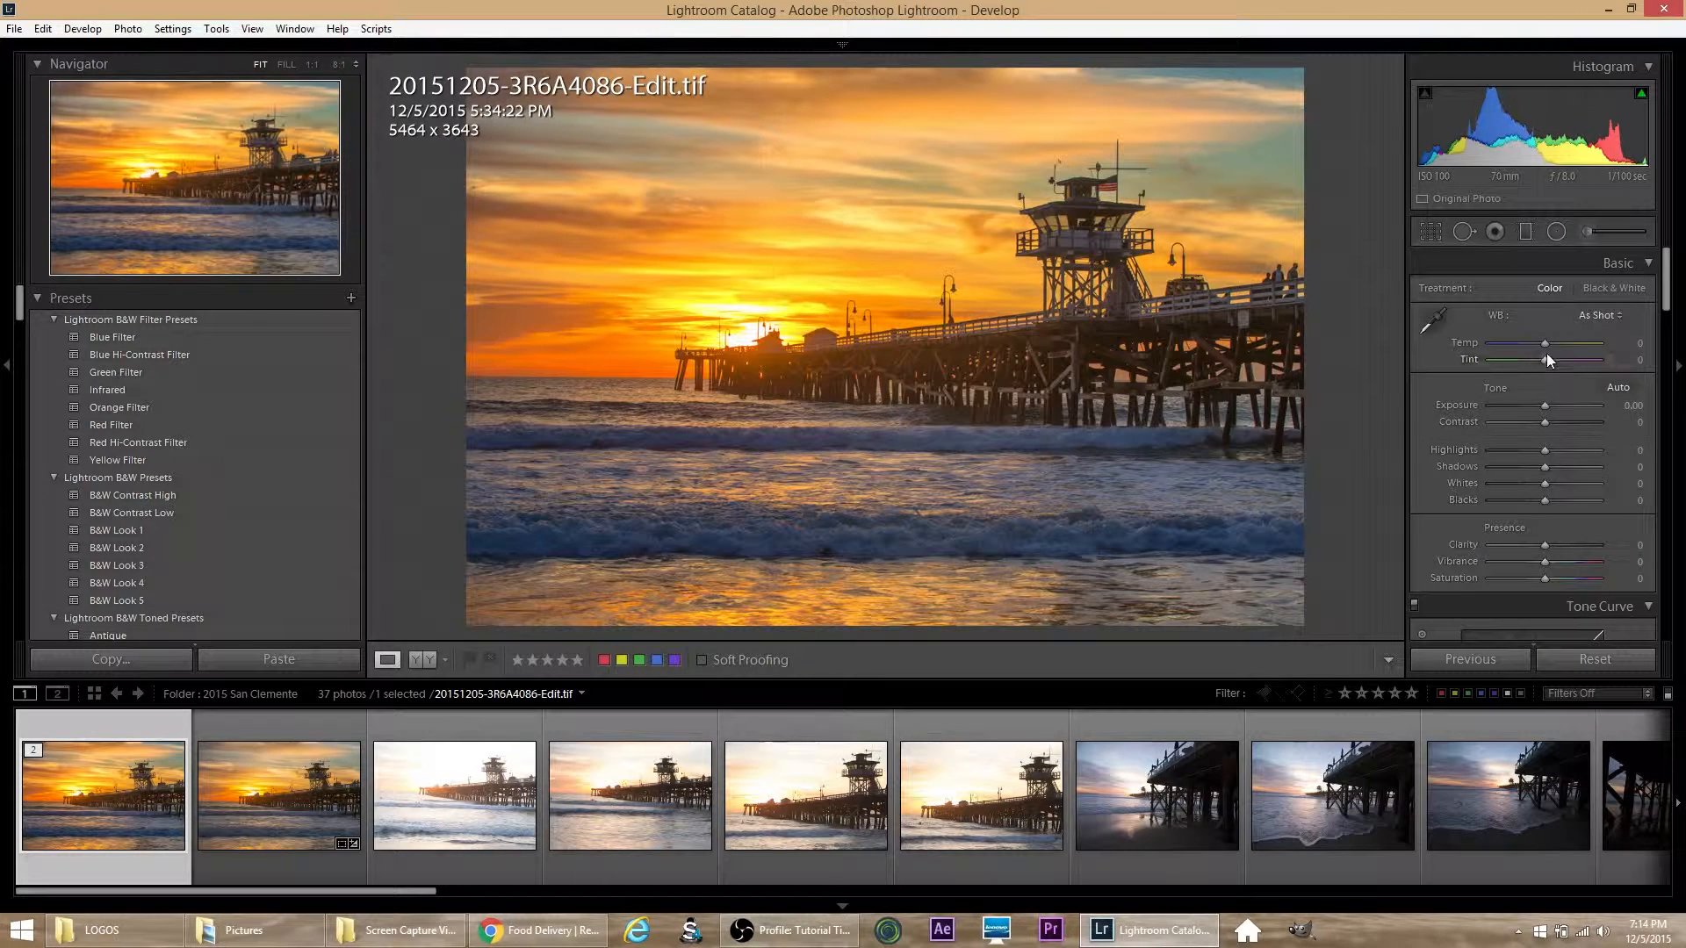
Step: Try the Auto white balance on the edited photo and undo it
{"action": "left_click", "coordinate": [1599, 315]}
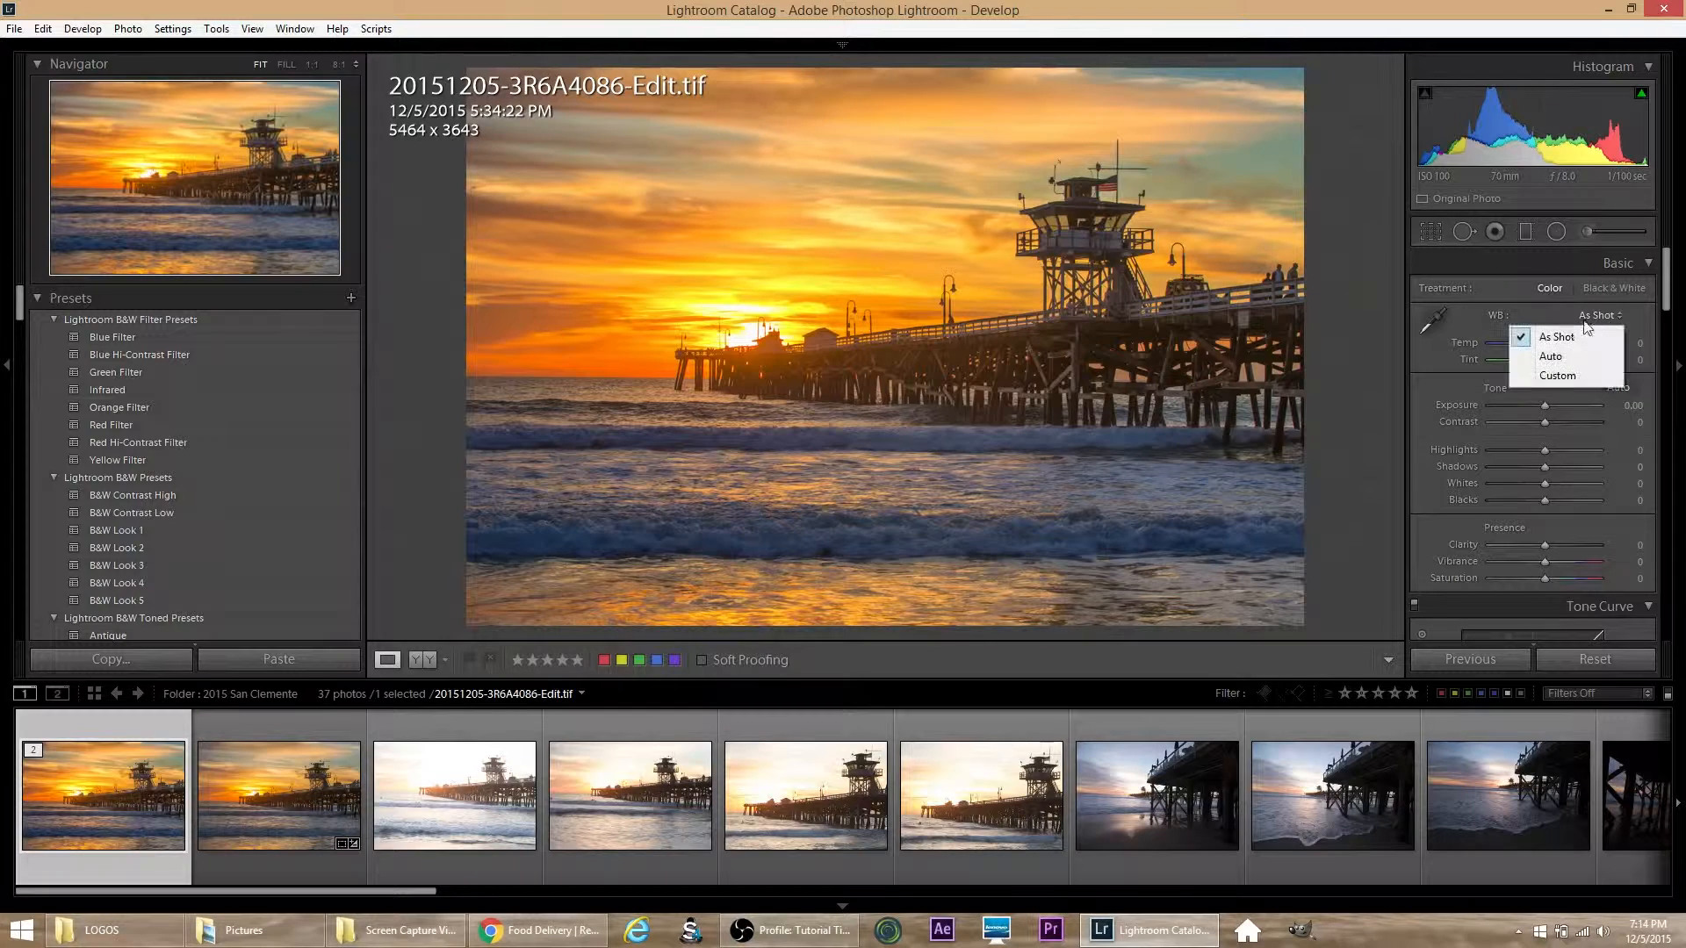
{"action": "left_click", "coordinate": [1551, 357]}
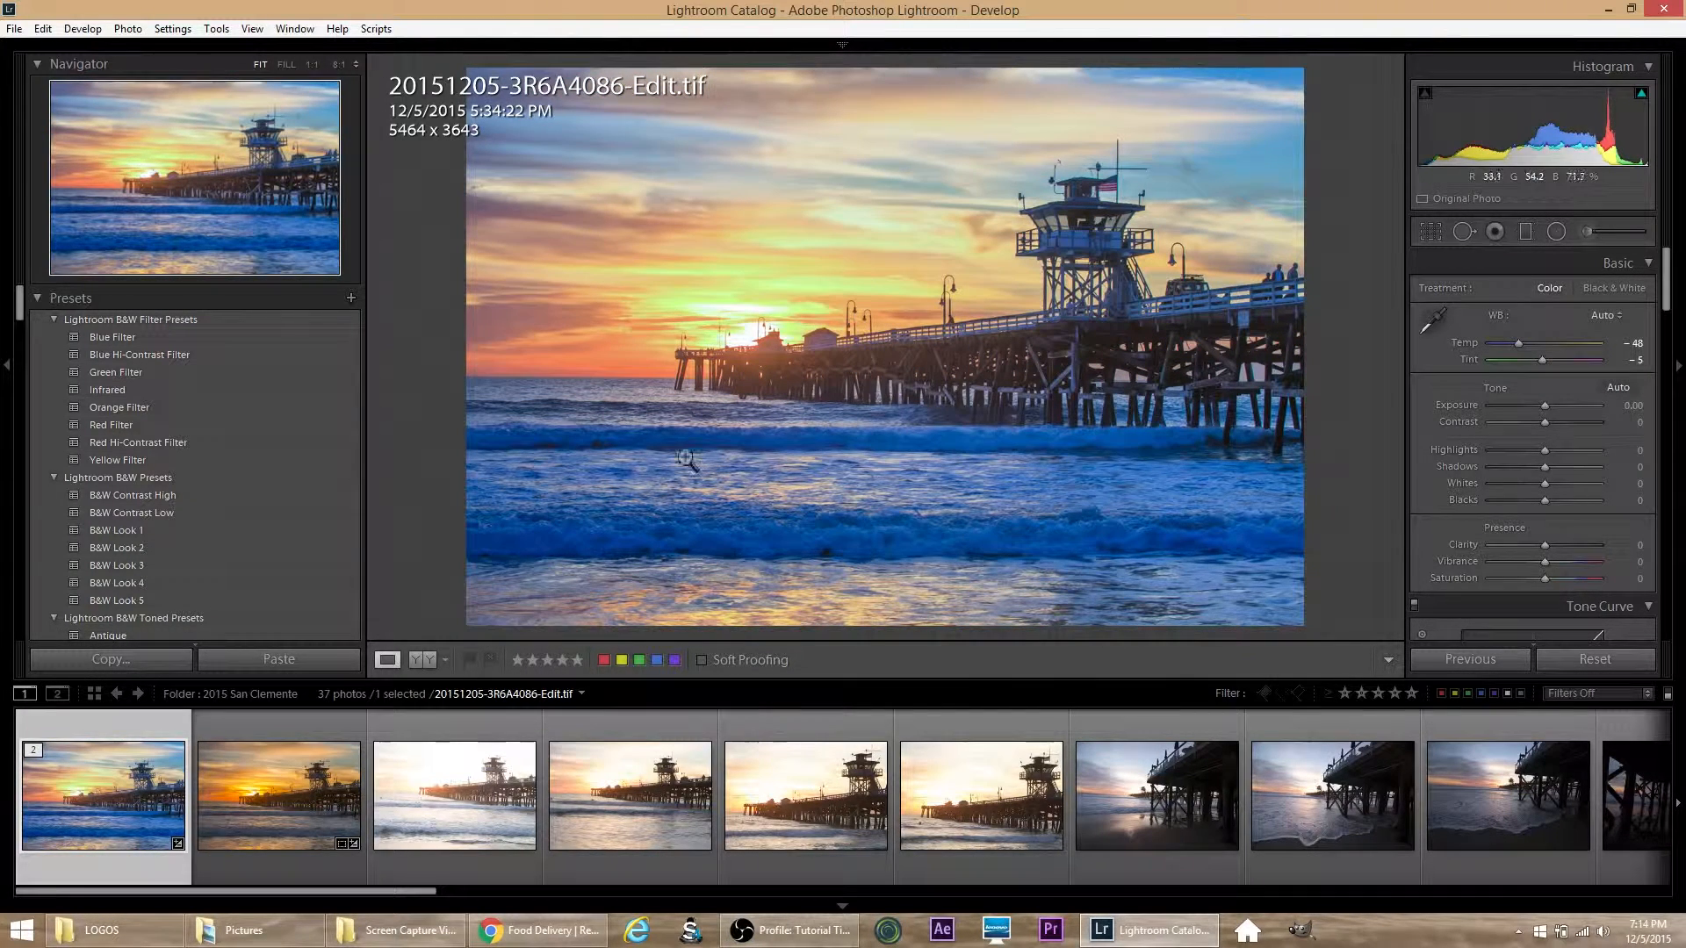
{"action": "left_click", "coordinate": [128, 28]}
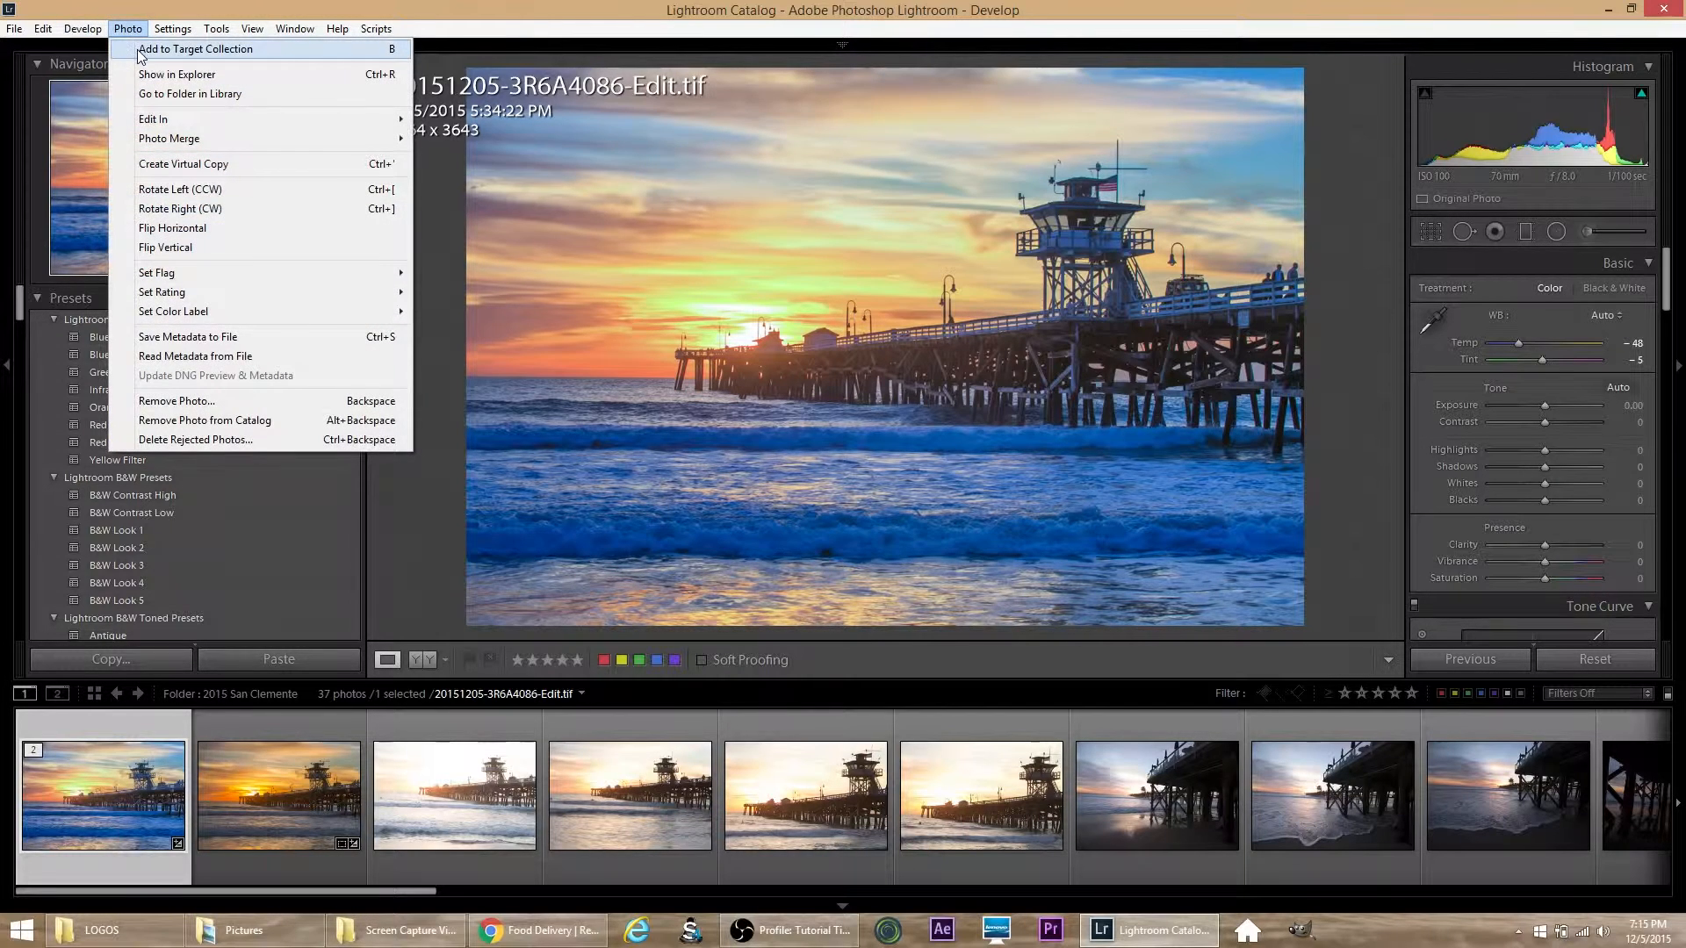
{"action": "mouse_move", "coordinate": [43, 28]}
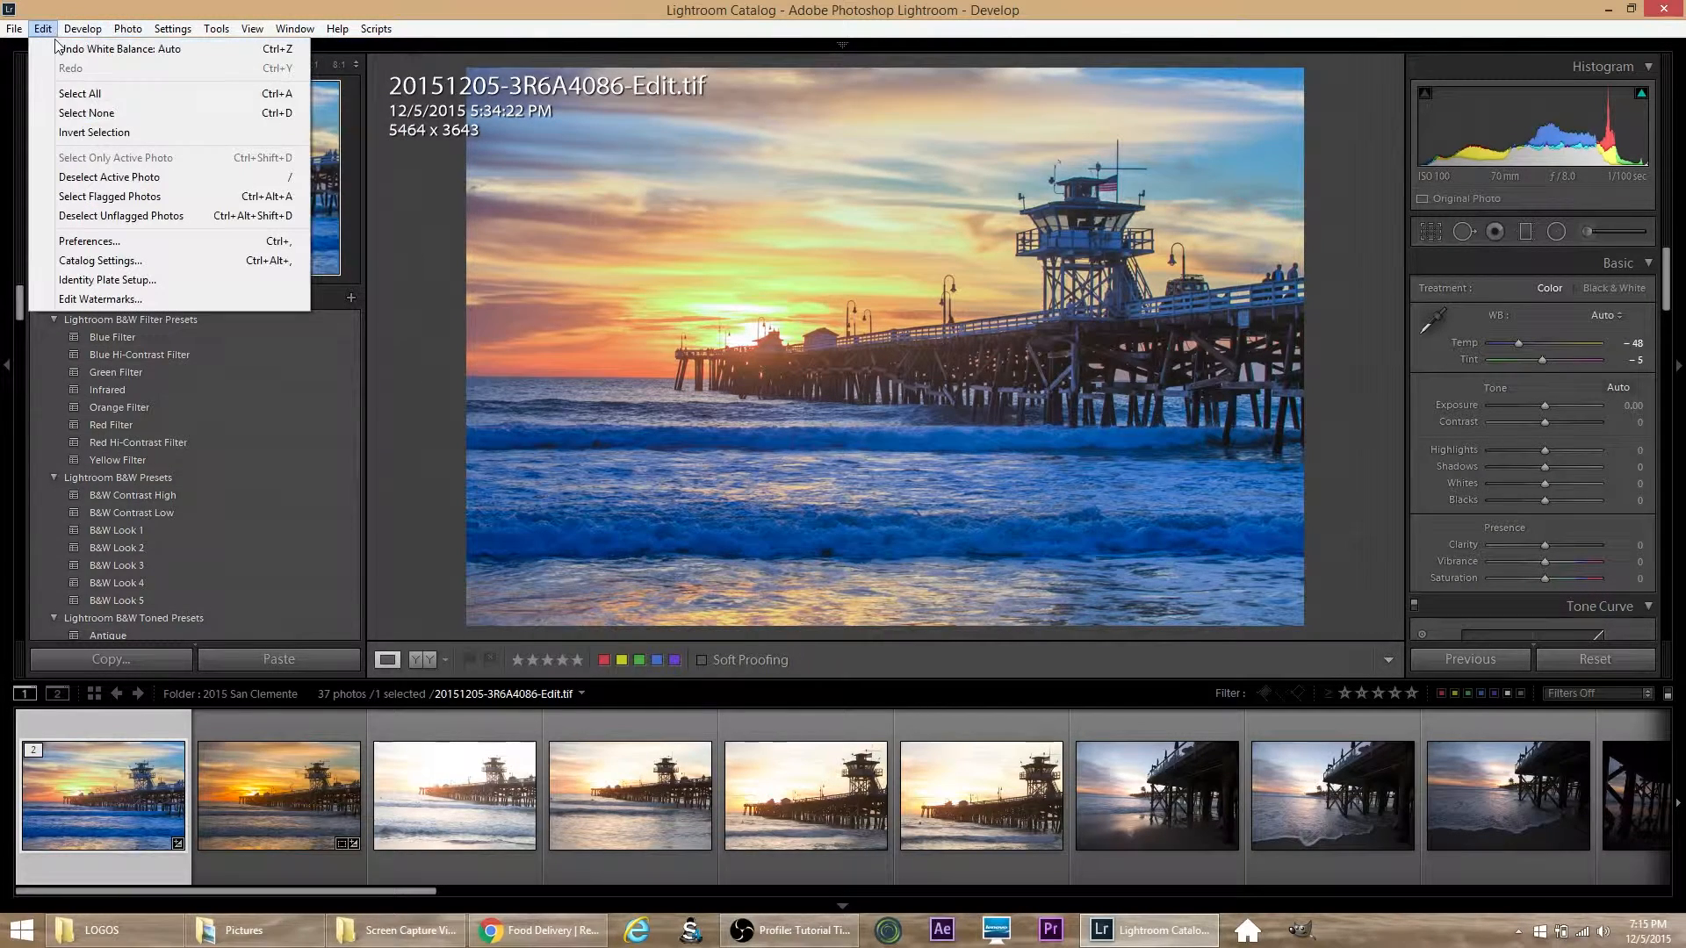
{"action": "left_click", "coordinate": [59, 50]}
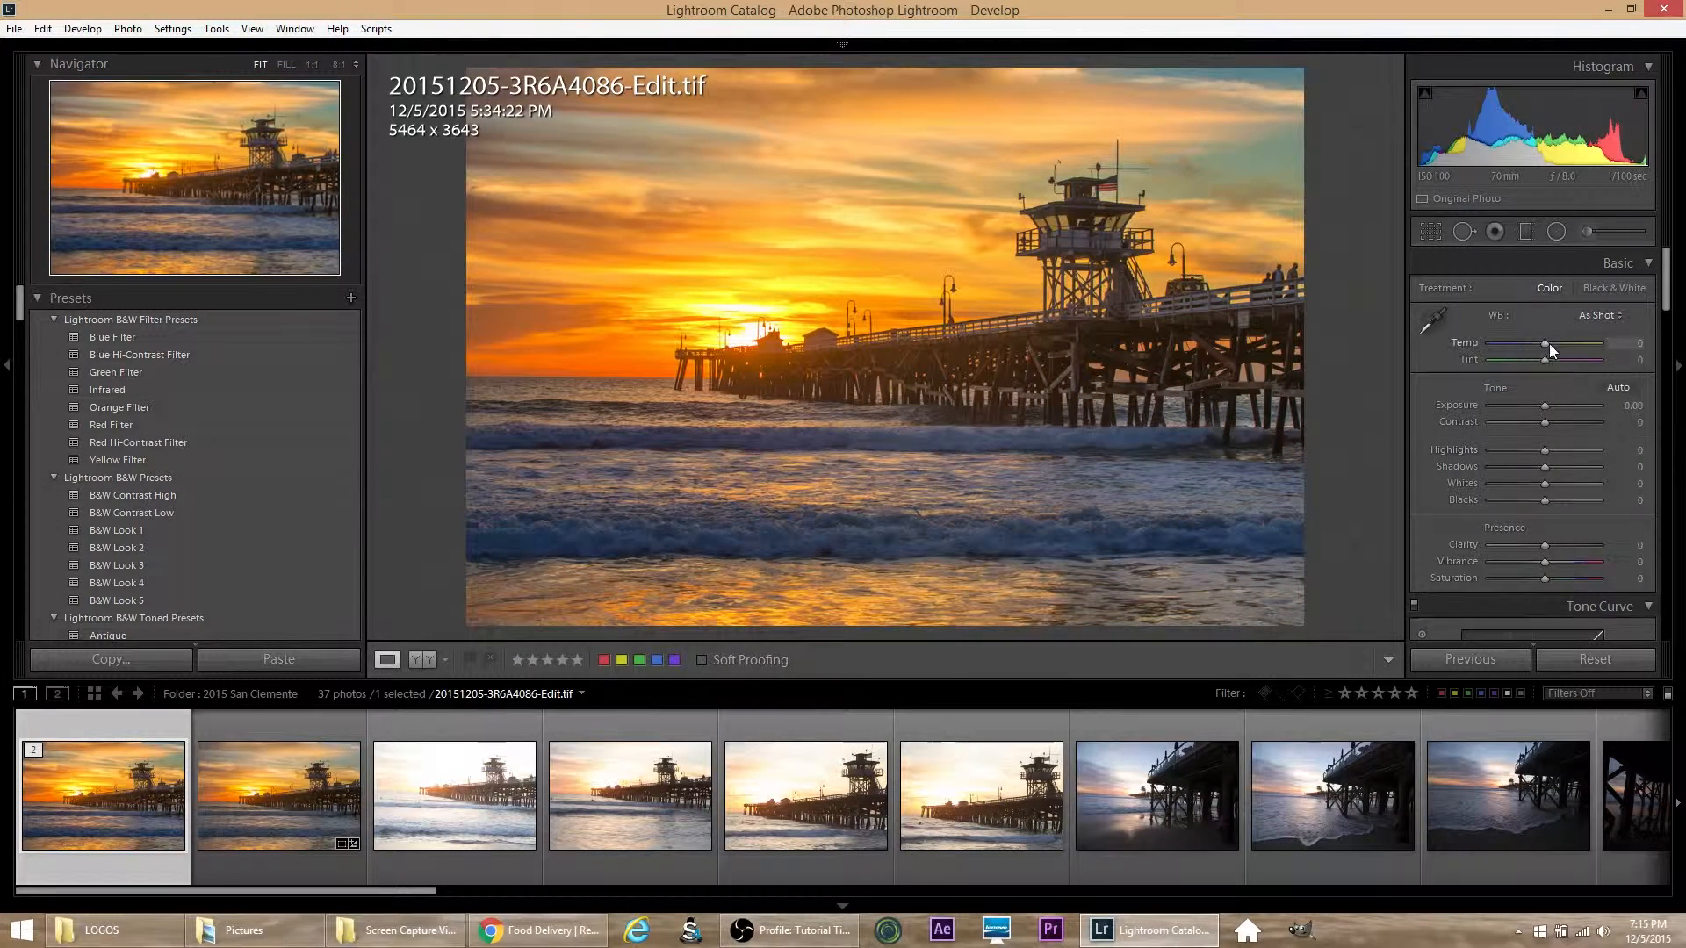
Step: Set the photo's temperature to +3 and paint an adjustment brush mask with exposure 0.66 over the dark pier structure
{"action": "left_click_drag", "start_coordinate": [1548, 343], "coordinate": [1551, 343]}
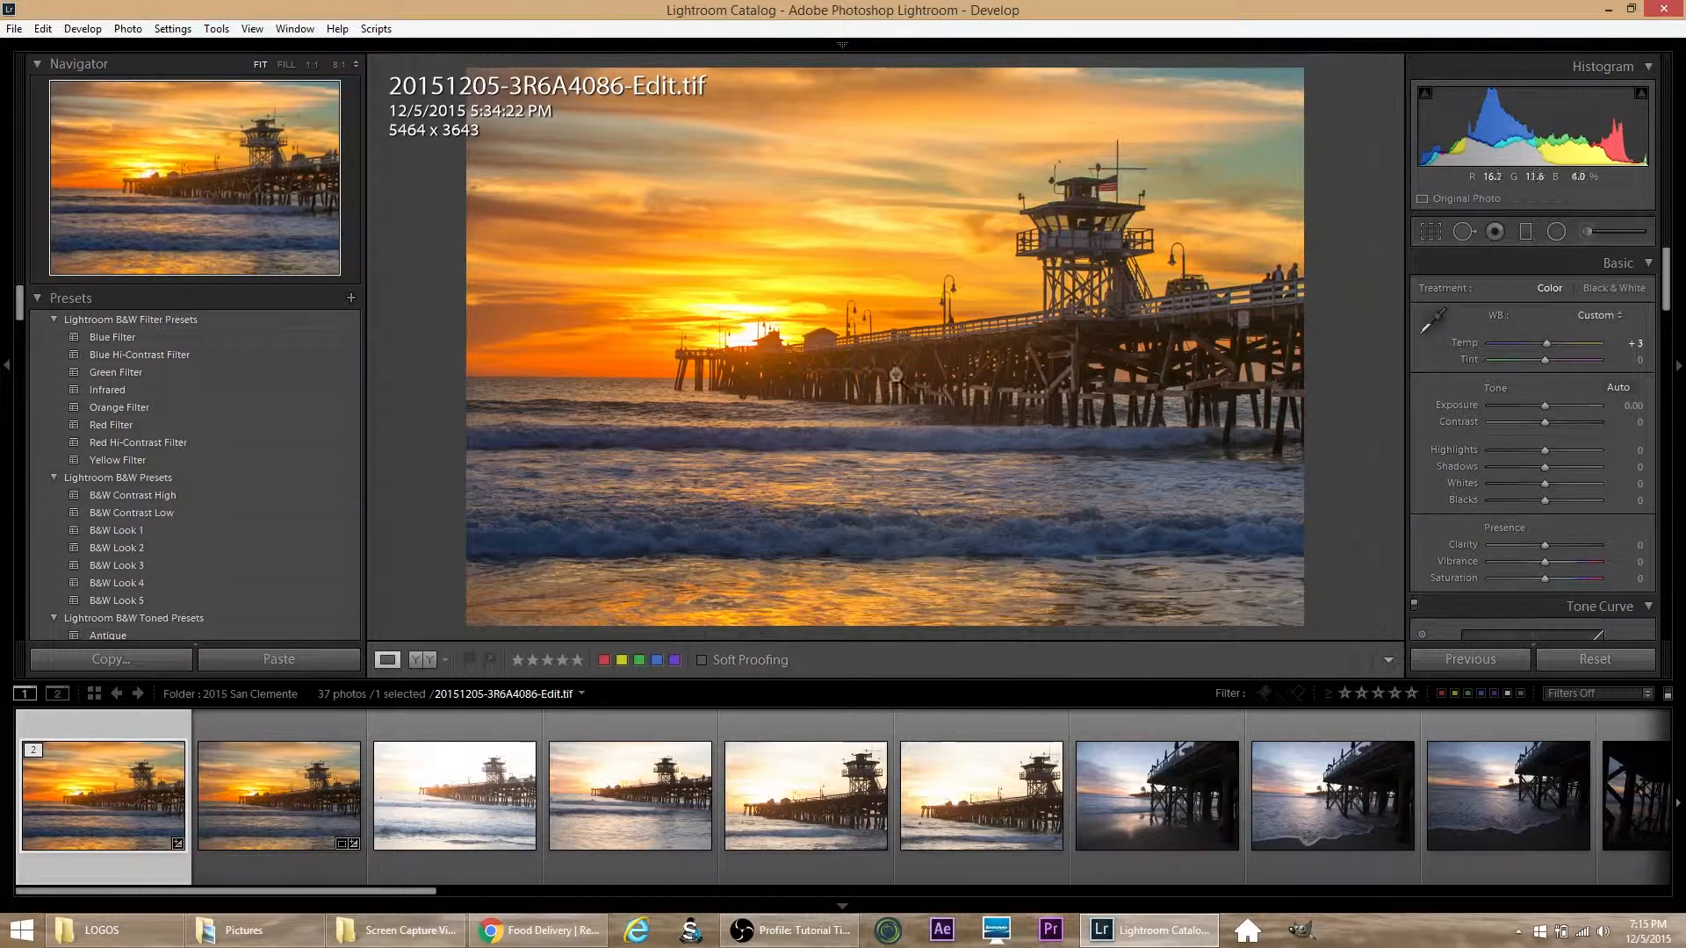
{"action": "left_click", "coordinate": [1588, 232]}
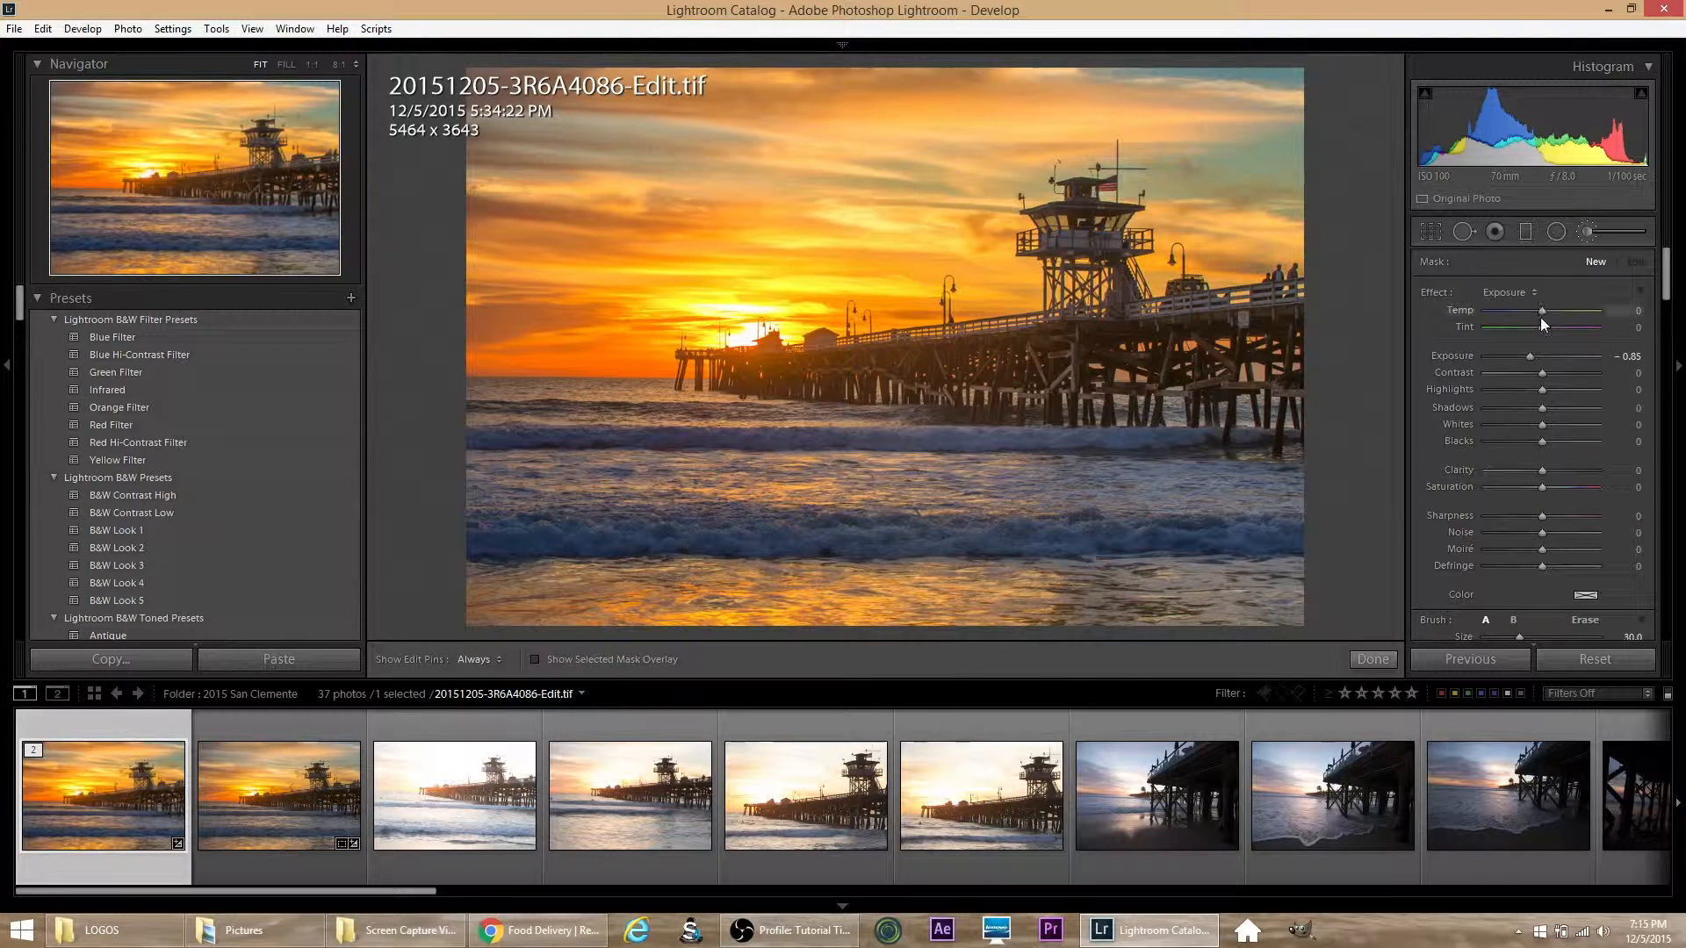
{"action": "left_click_drag", "start_coordinate": [1531, 351], "coordinate": [1551, 355]}
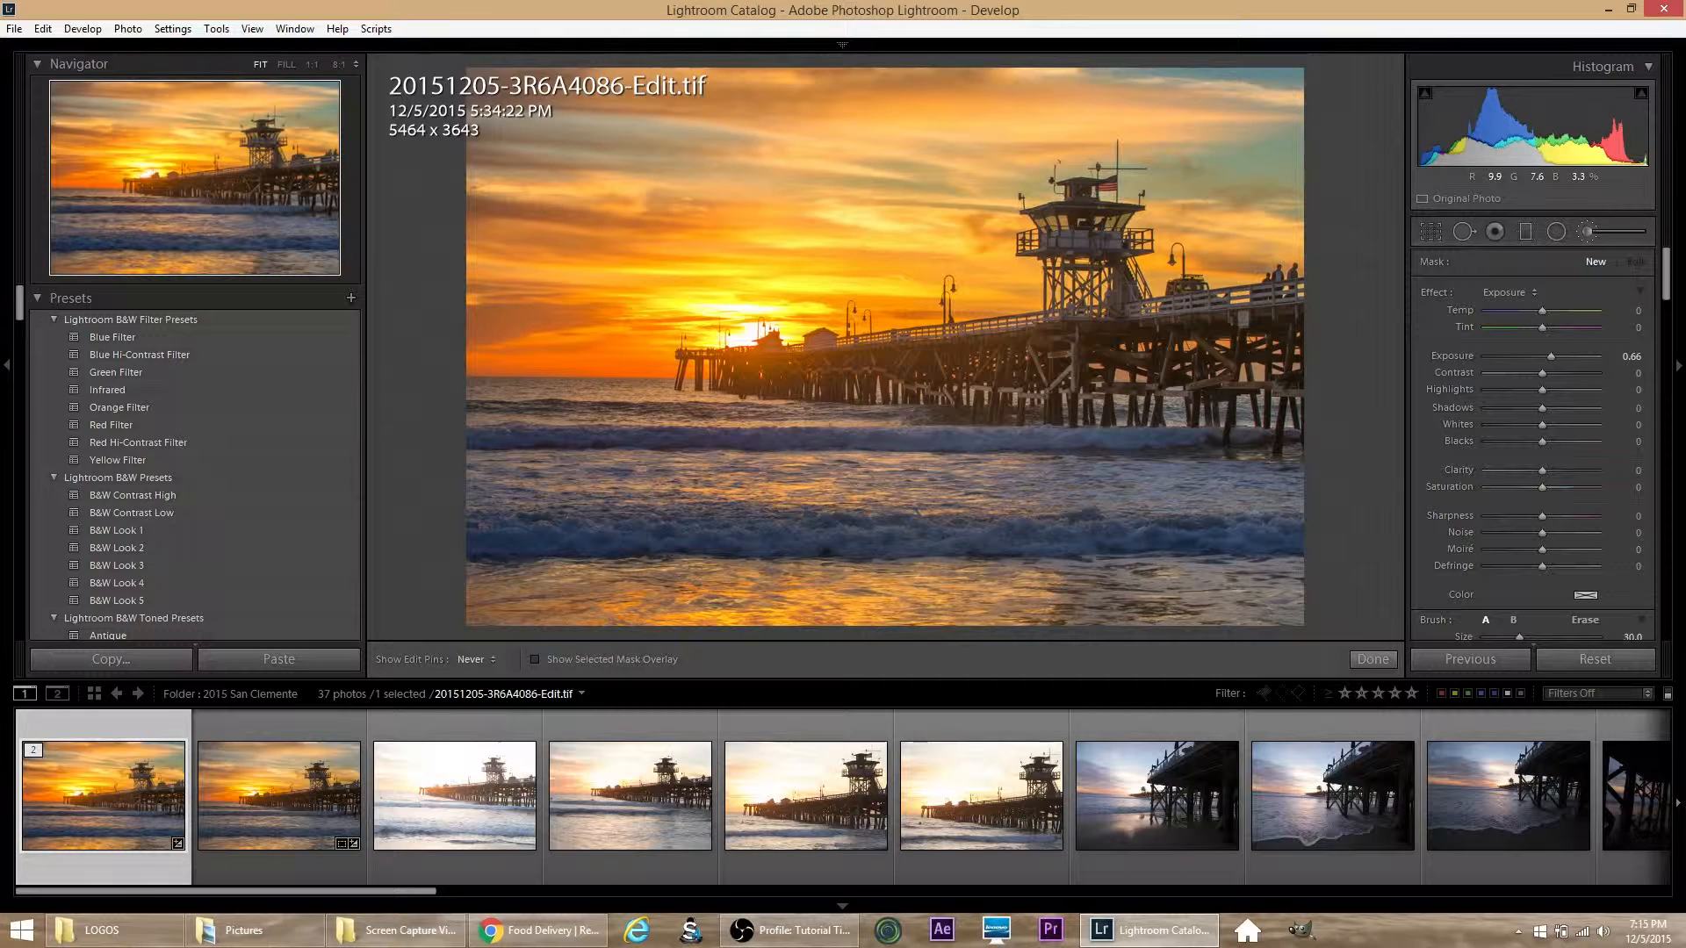
{"action": "key", "text": "h"}
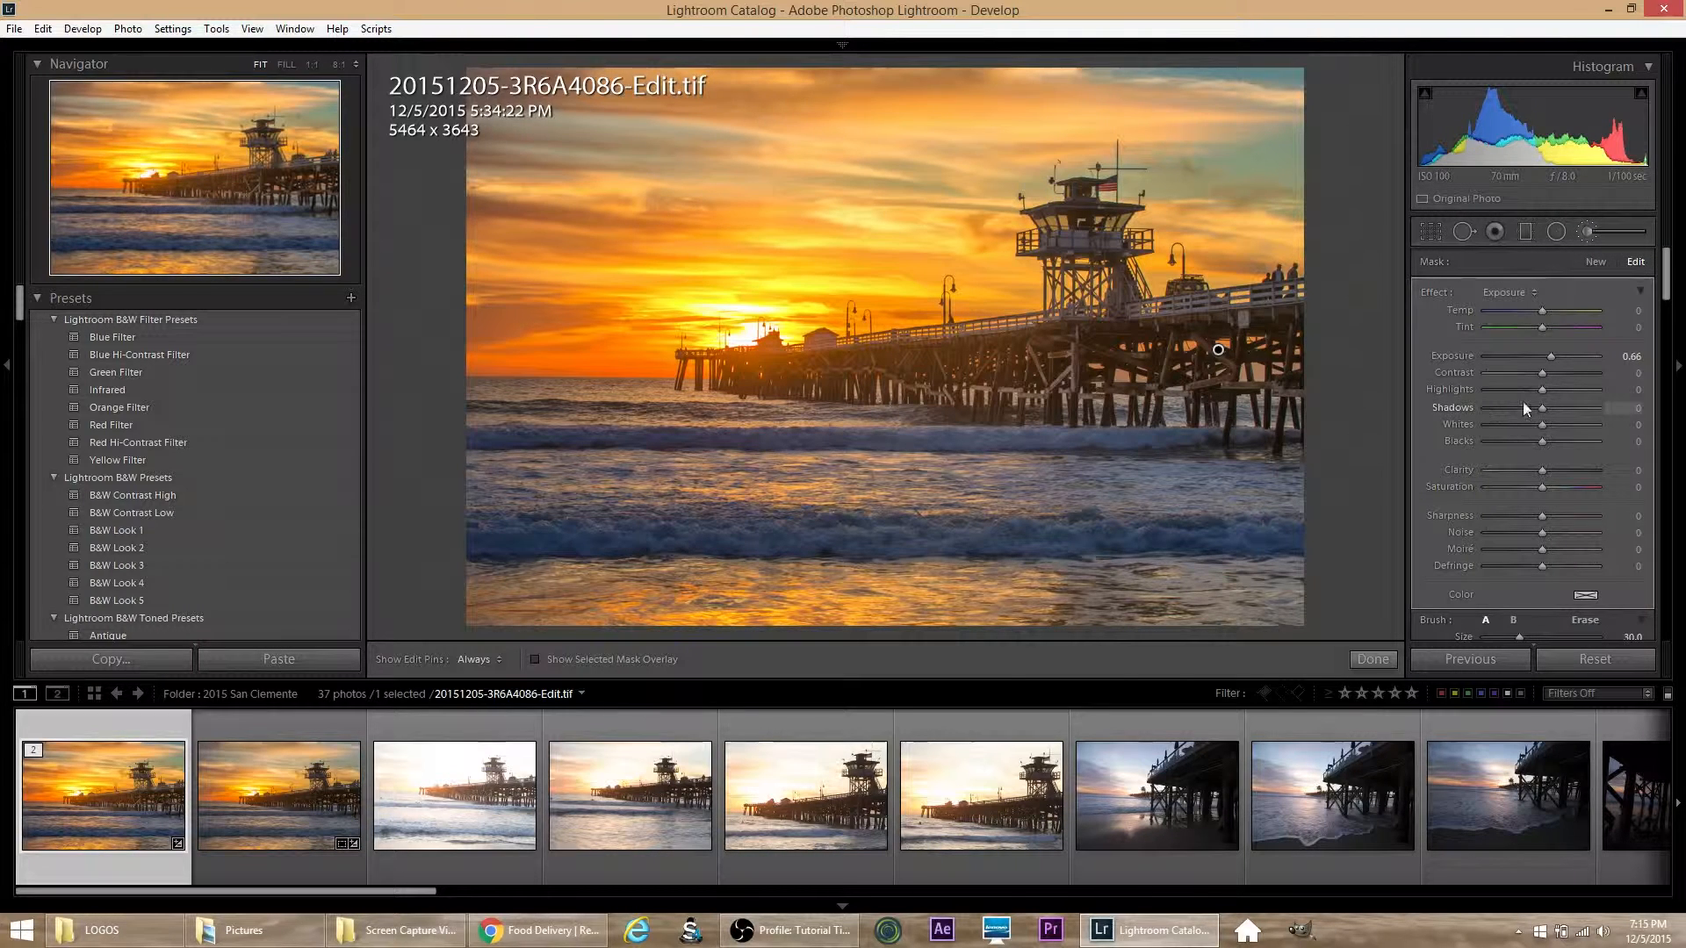
Step: Refine the pier brush adjustment with Contrast 26, Shadows 18, Clarity 21, Sharpness 6 and Blacks -7, and close the brush
{"action": "left_click", "coordinate": [1545, 373]}
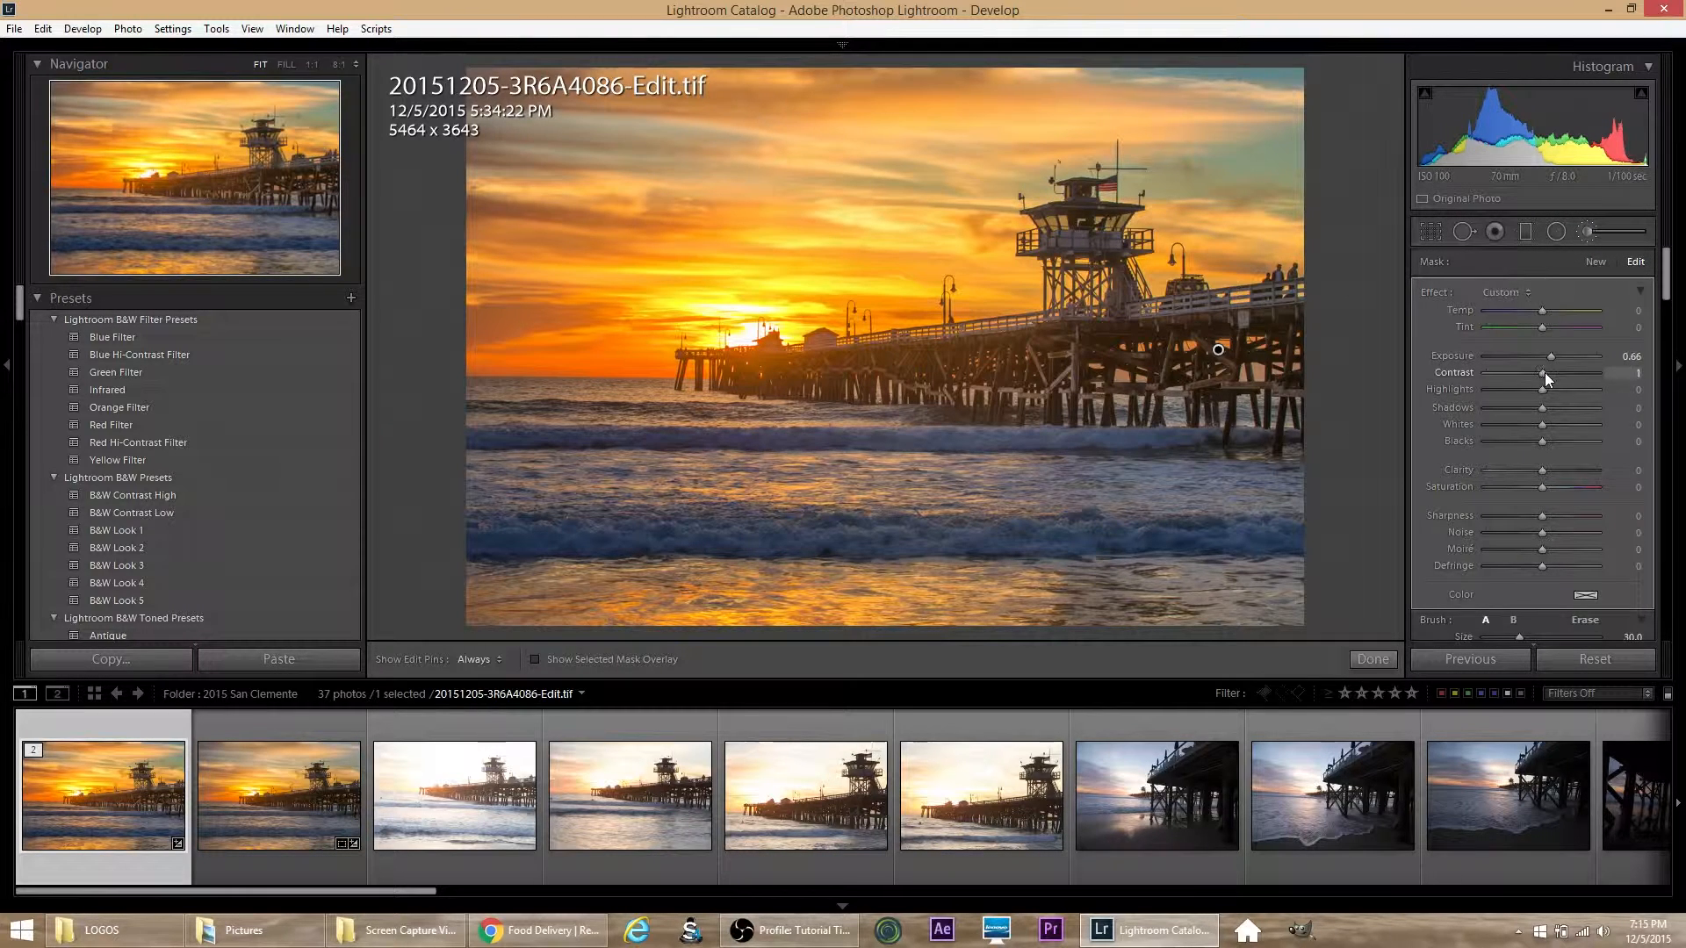
{"action": "left_click_drag", "start_coordinate": [1551, 375], "coordinate": [1556, 376]}
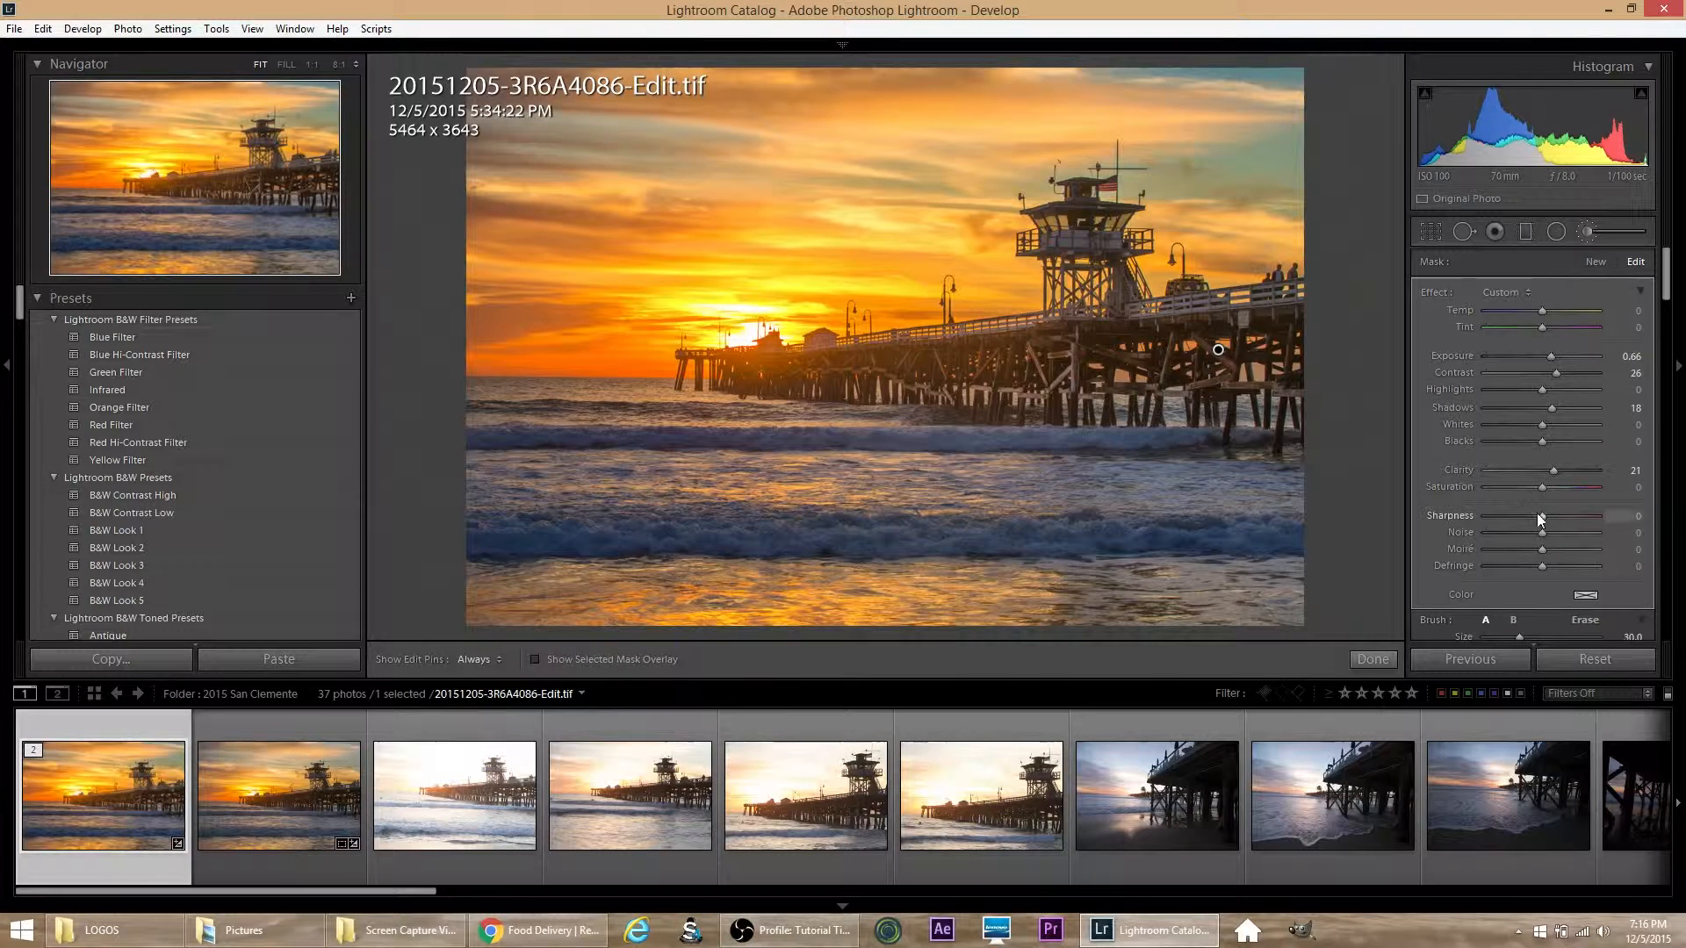
{"action": "left_click_drag", "start_coordinate": [1547, 519], "coordinate": [1549, 518]}
{"action": "left_click_drag", "start_coordinate": [1544, 441], "coordinate": [1542, 441]}
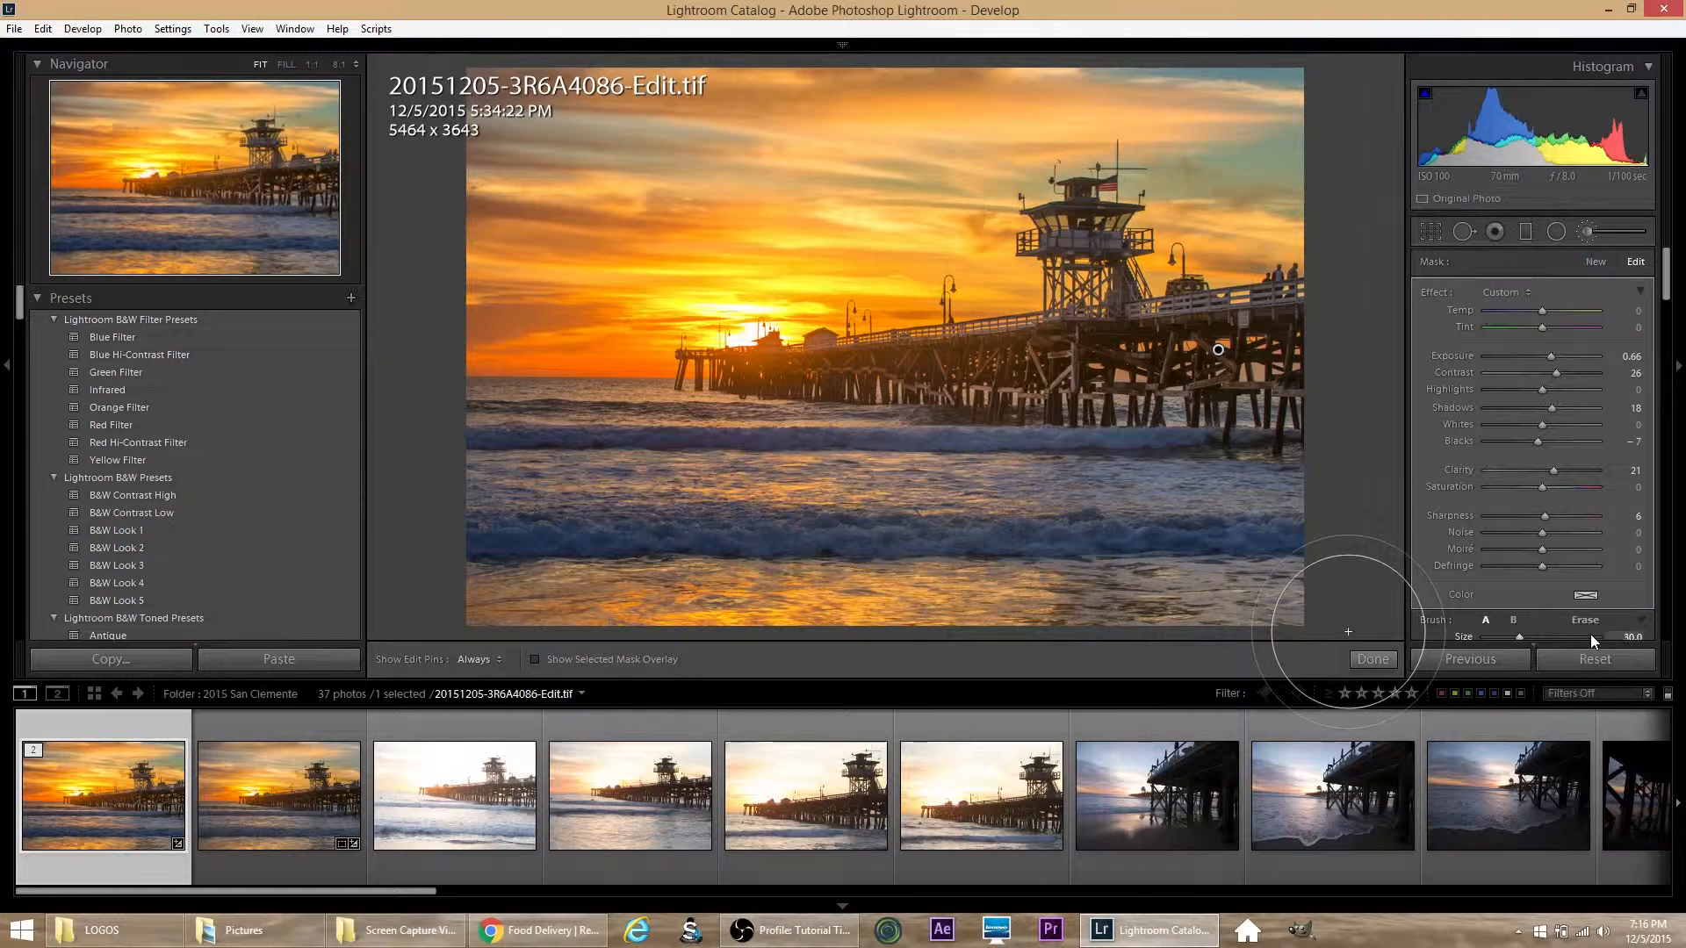
{"action": "left_click", "coordinate": [1592, 230]}
Step: Inspect the brushed pier and surrounding water at 1:1 magnification and return to the full image view
{"action": "left_click", "coordinate": [1045, 366]}
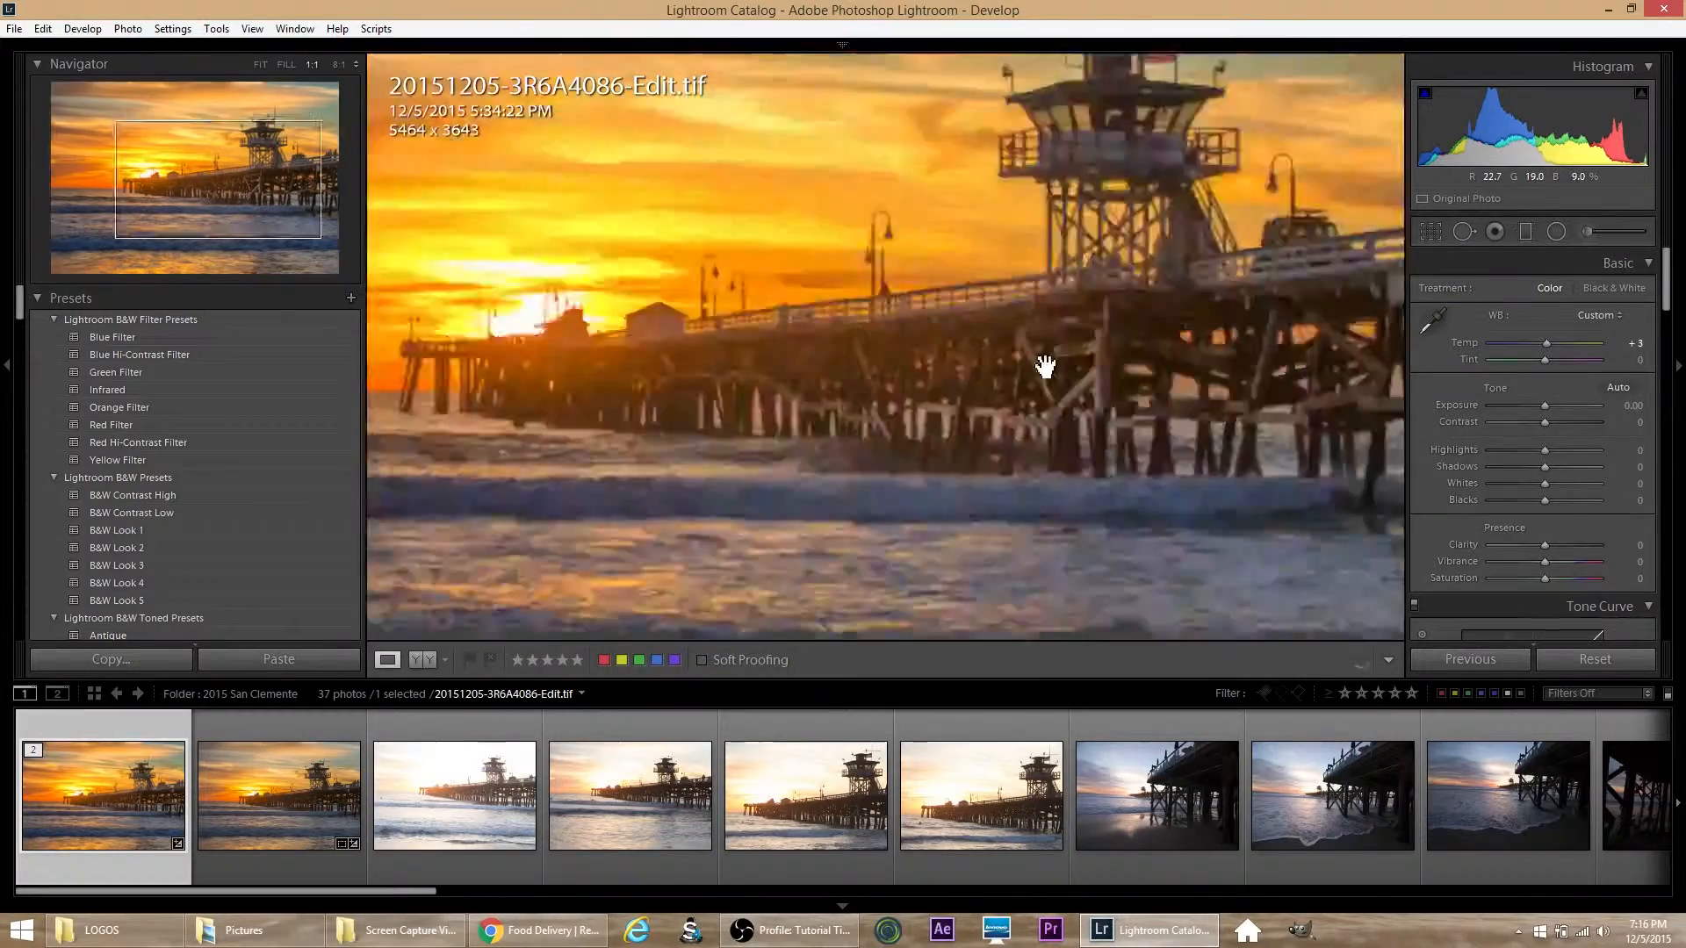
{"action": "left_click_drag", "start_coordinate": [1103, 372], "coordinate": [1005, 399]}
{"action": "left_click_drag", "start_coordinate": [843, 365], "coordinate": [1042, 387]}
{"action": "left_click_drag", "start_coordinate": [742, 373], "coordinate": [1131, 412]}
{"action": "left_click_drag", "start_coordinate": [1063, 424], "coordinate": [914, 293]}
{"action": "left_click", "coordinate": [915, 293]}
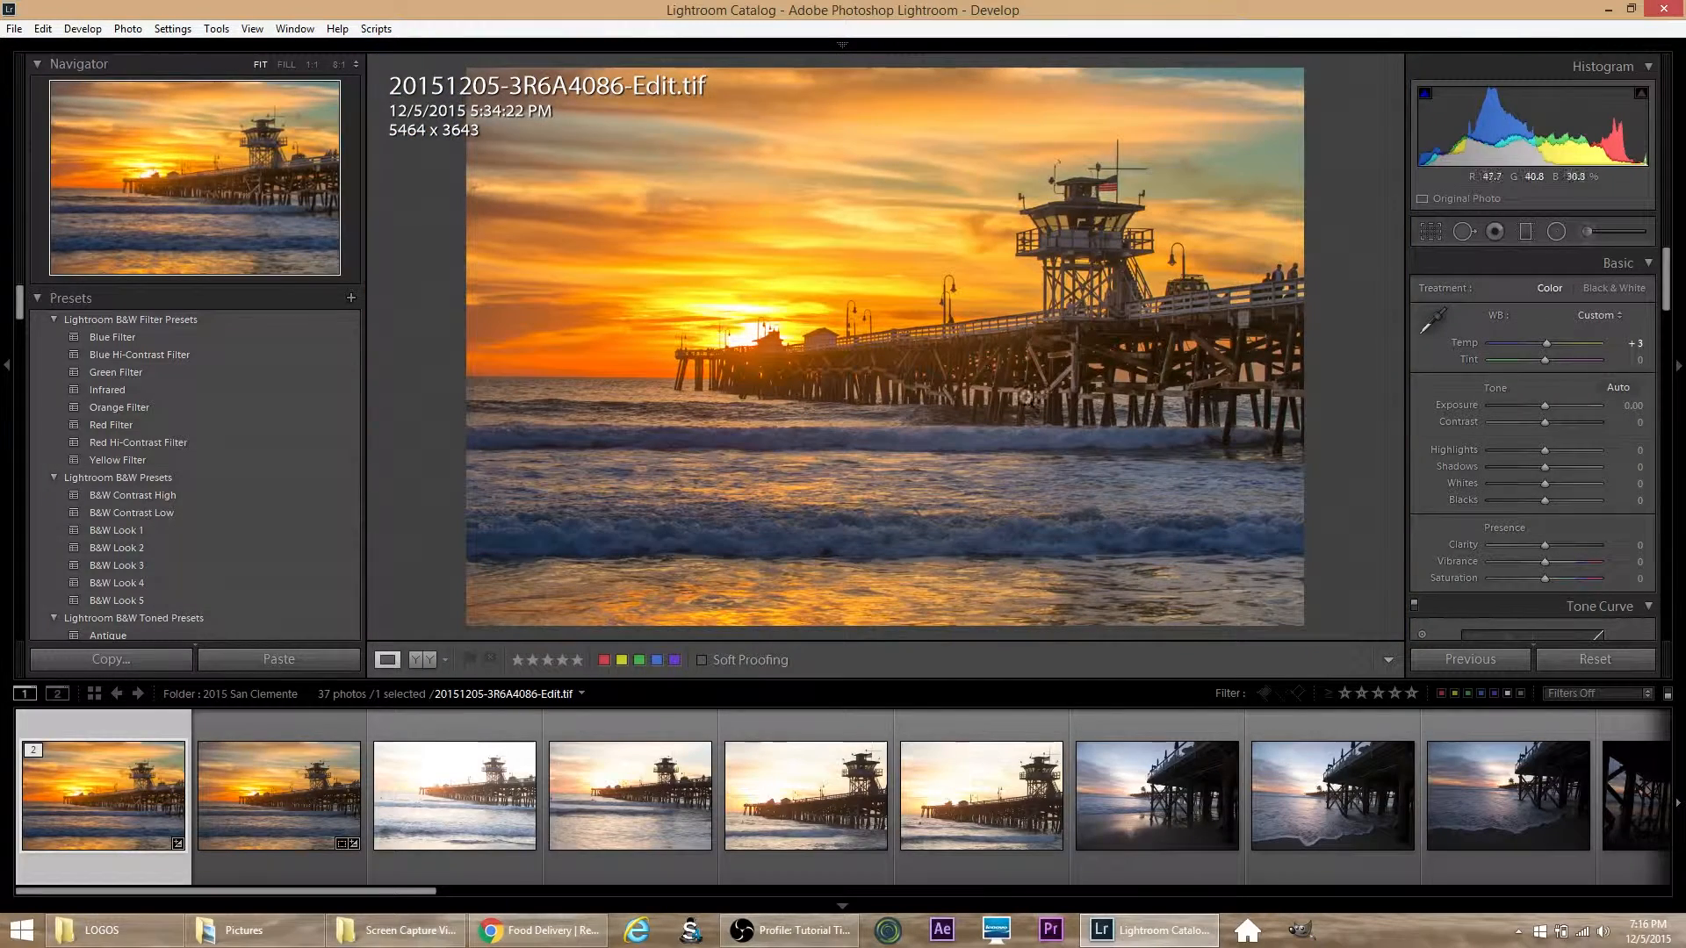
Step: Open a copy of the photo with Lightroom adjustments in Dfine 2 for noise reduction
{"action": "left_click", "coordinate": [128, 29]}
{"action": "mouse_move", "coordinate": [167, 125]}
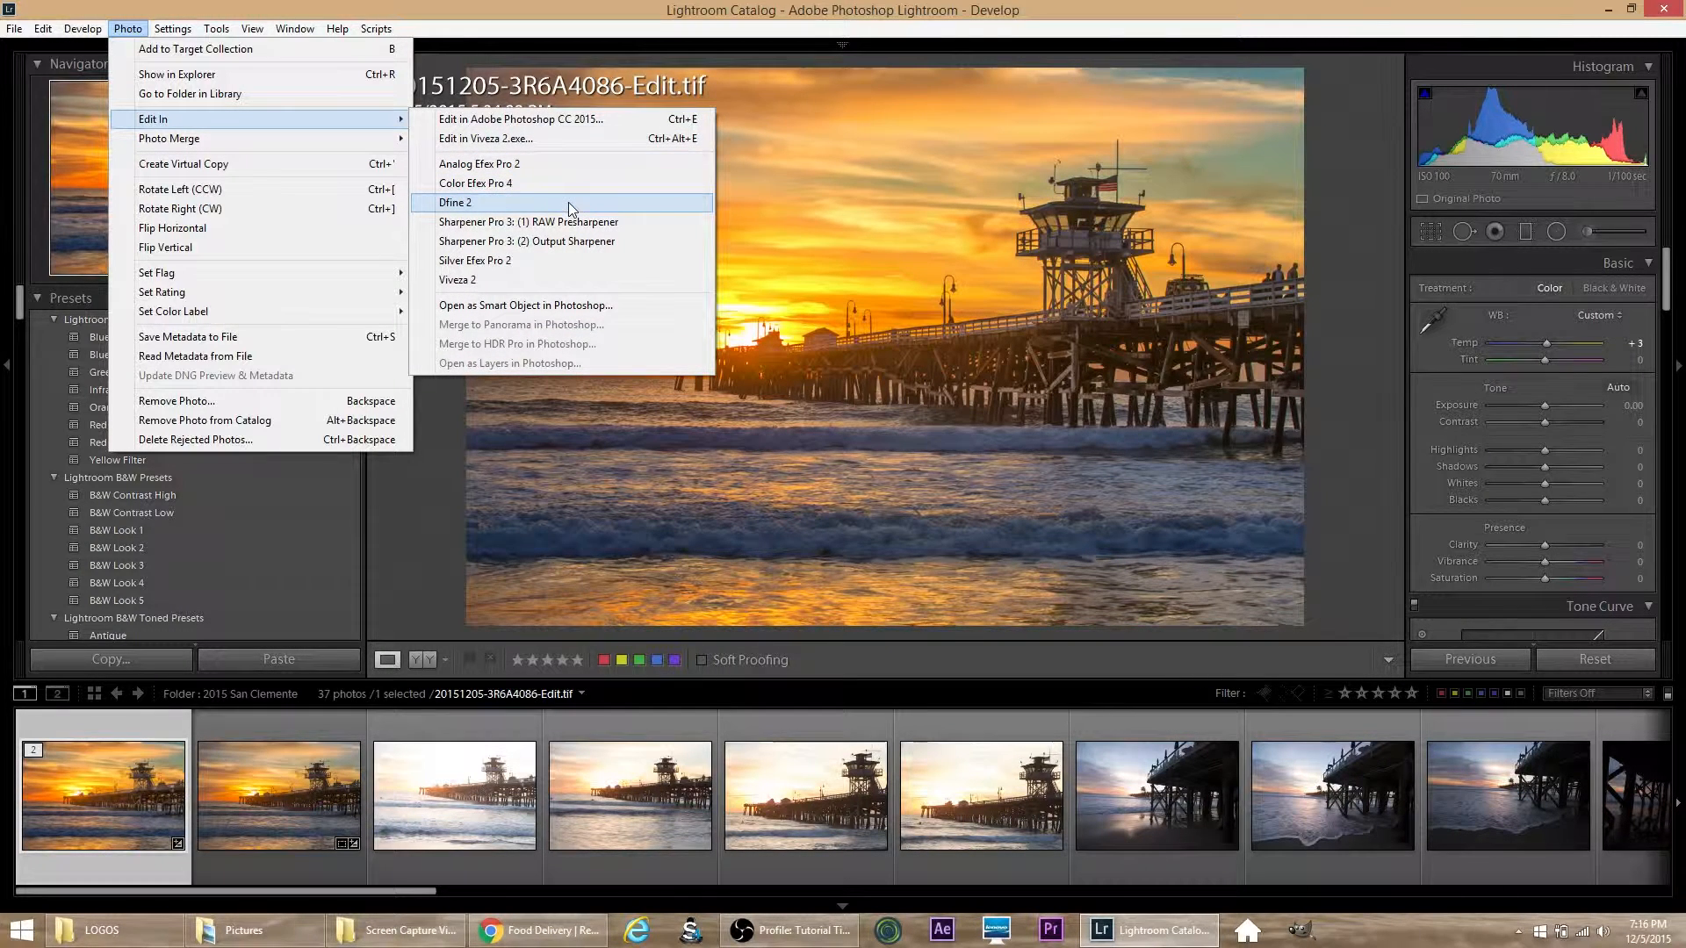
{"action": "left_click", "coordinate": [510, 206]}
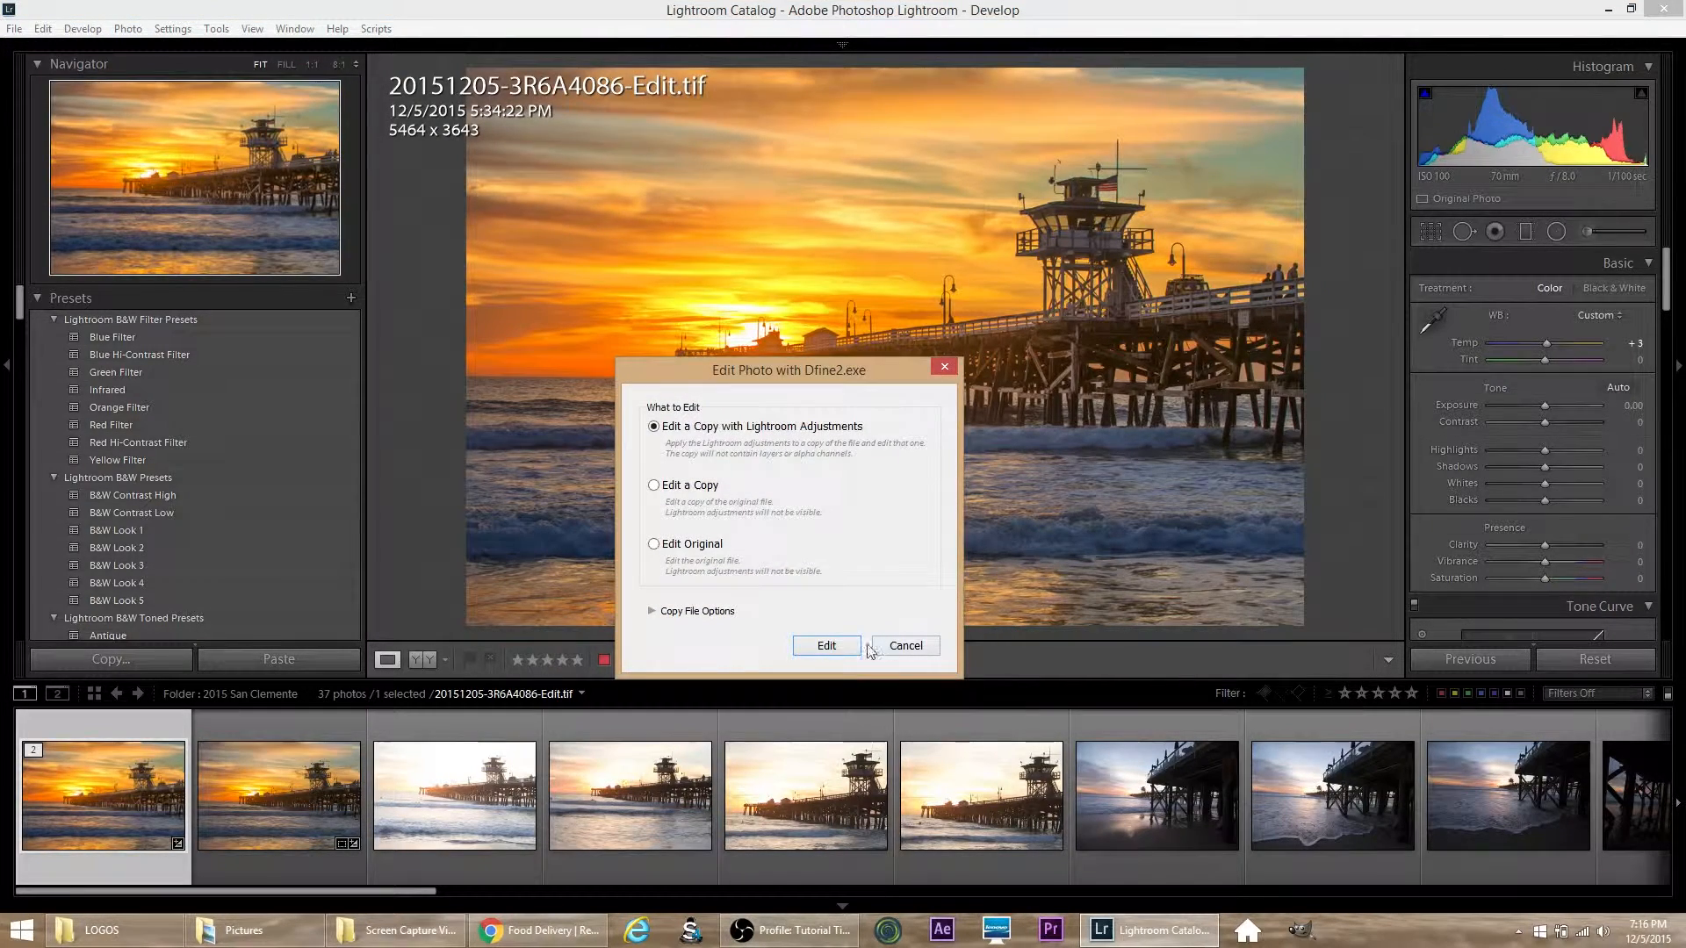
{"action": "left_click", "coordinate": [826, 646]}
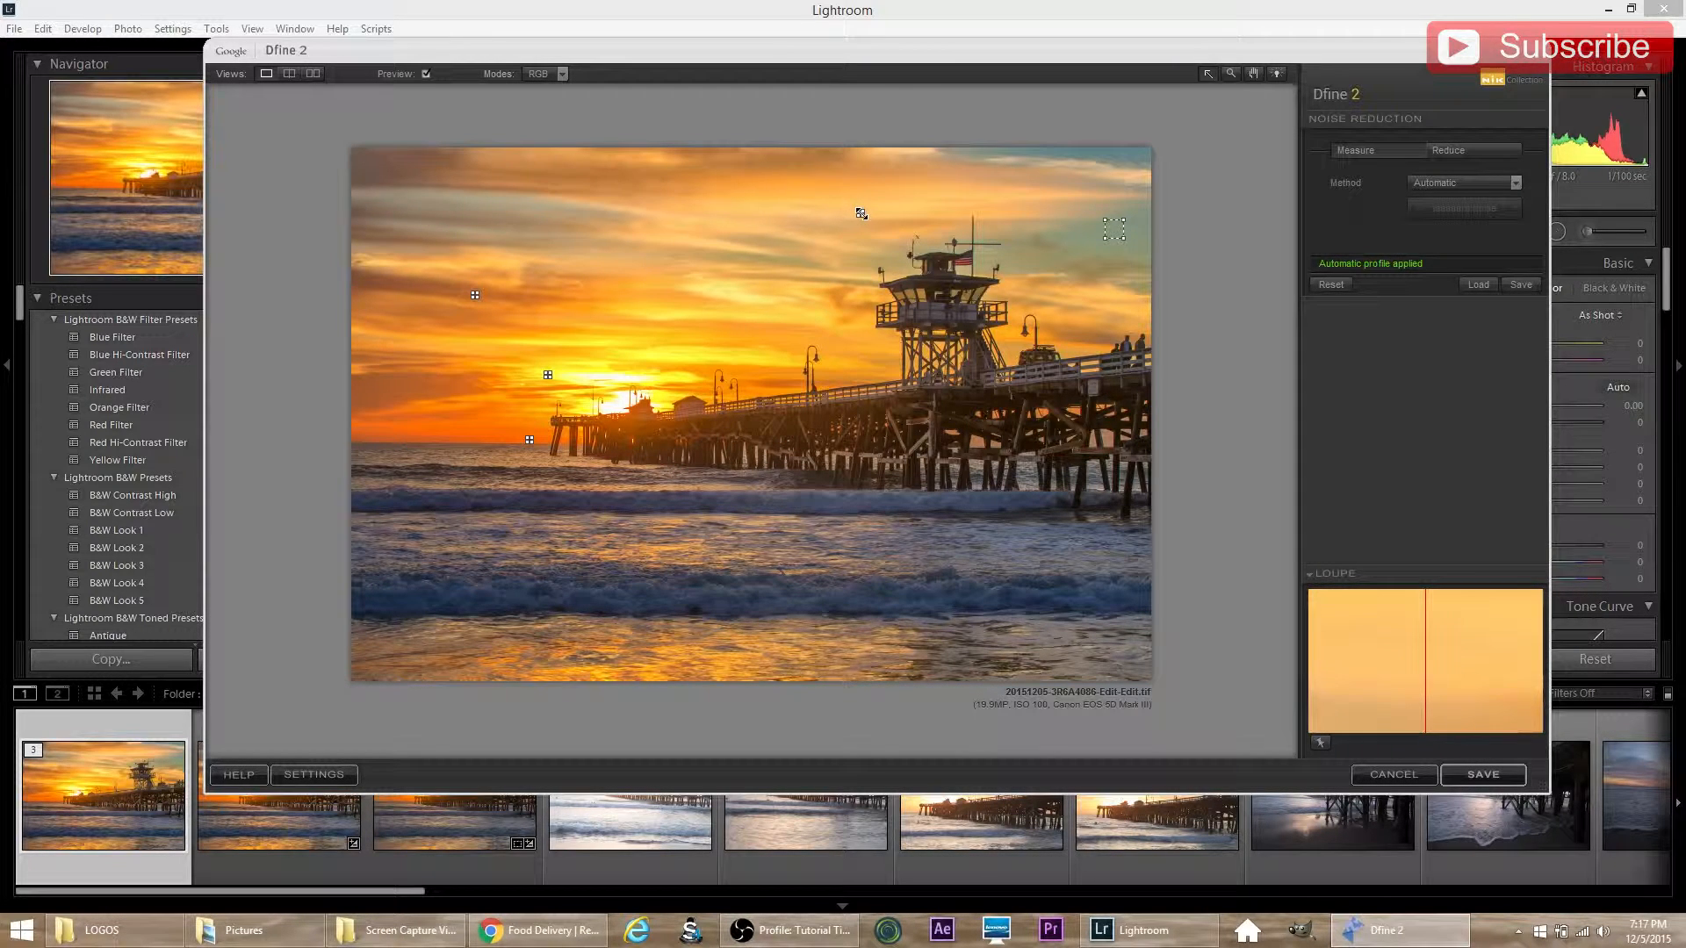
Step: Try moving the noise sample in the upper sky onto the pier's pilings, measure the noise manually and reset the profile
{"action": "left_click", "coordinate": [860, 213]}
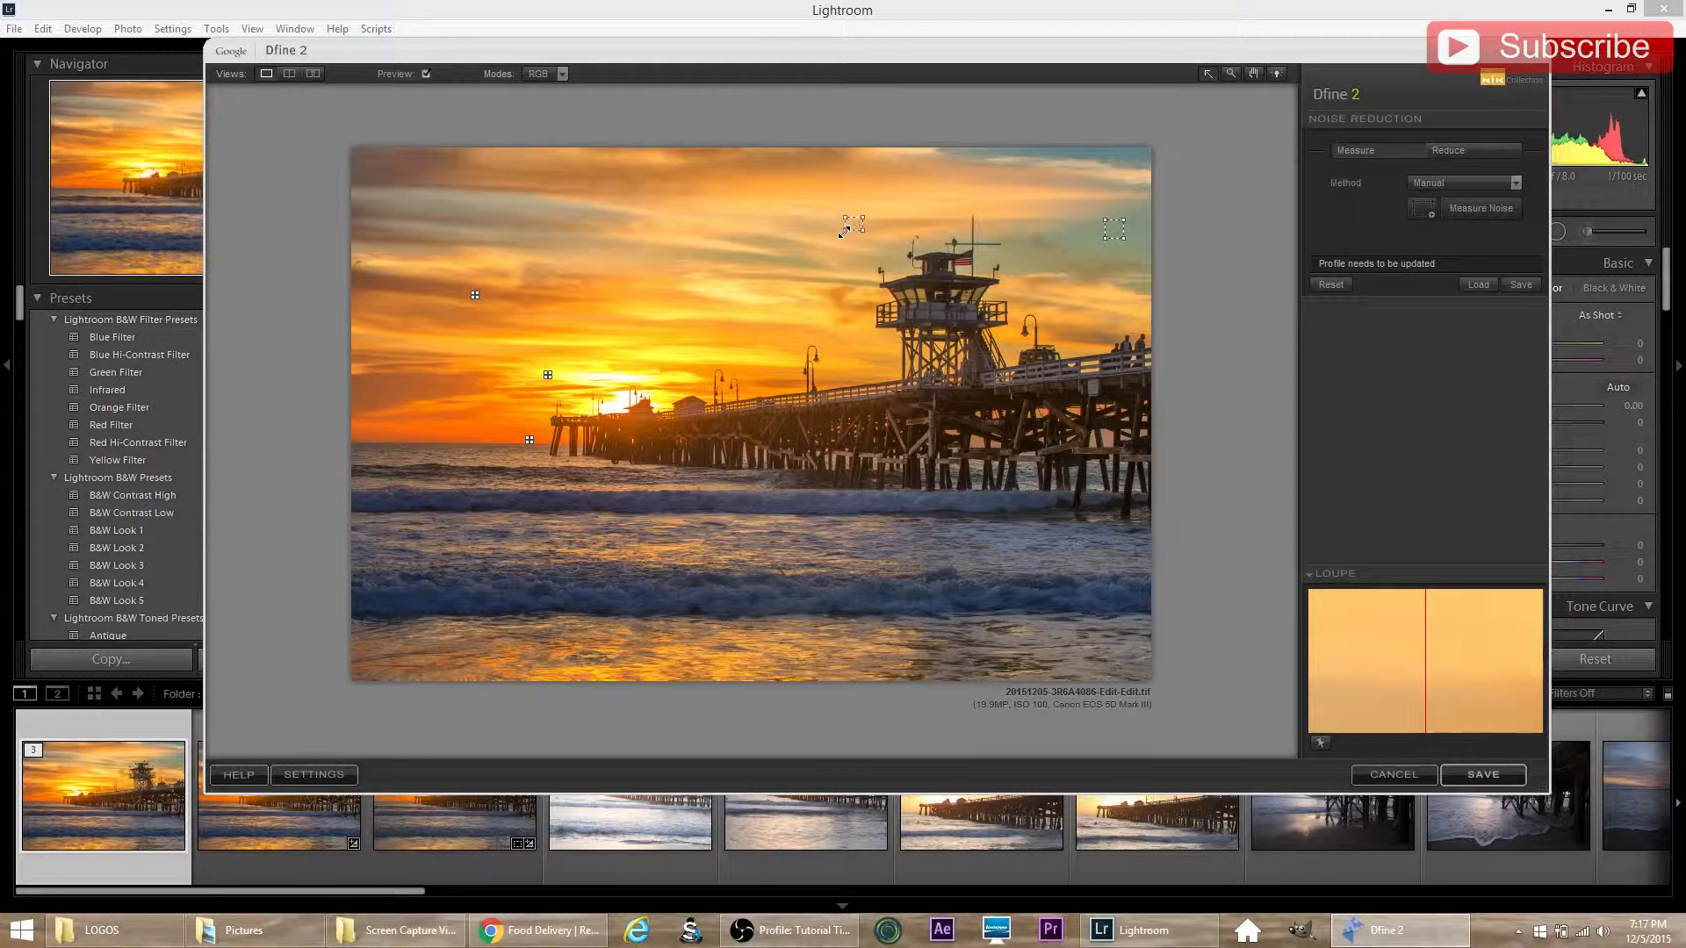
{"action": "left_click_drag", "start_coordinate": [856, 226], "coordinate": [870, 430]}
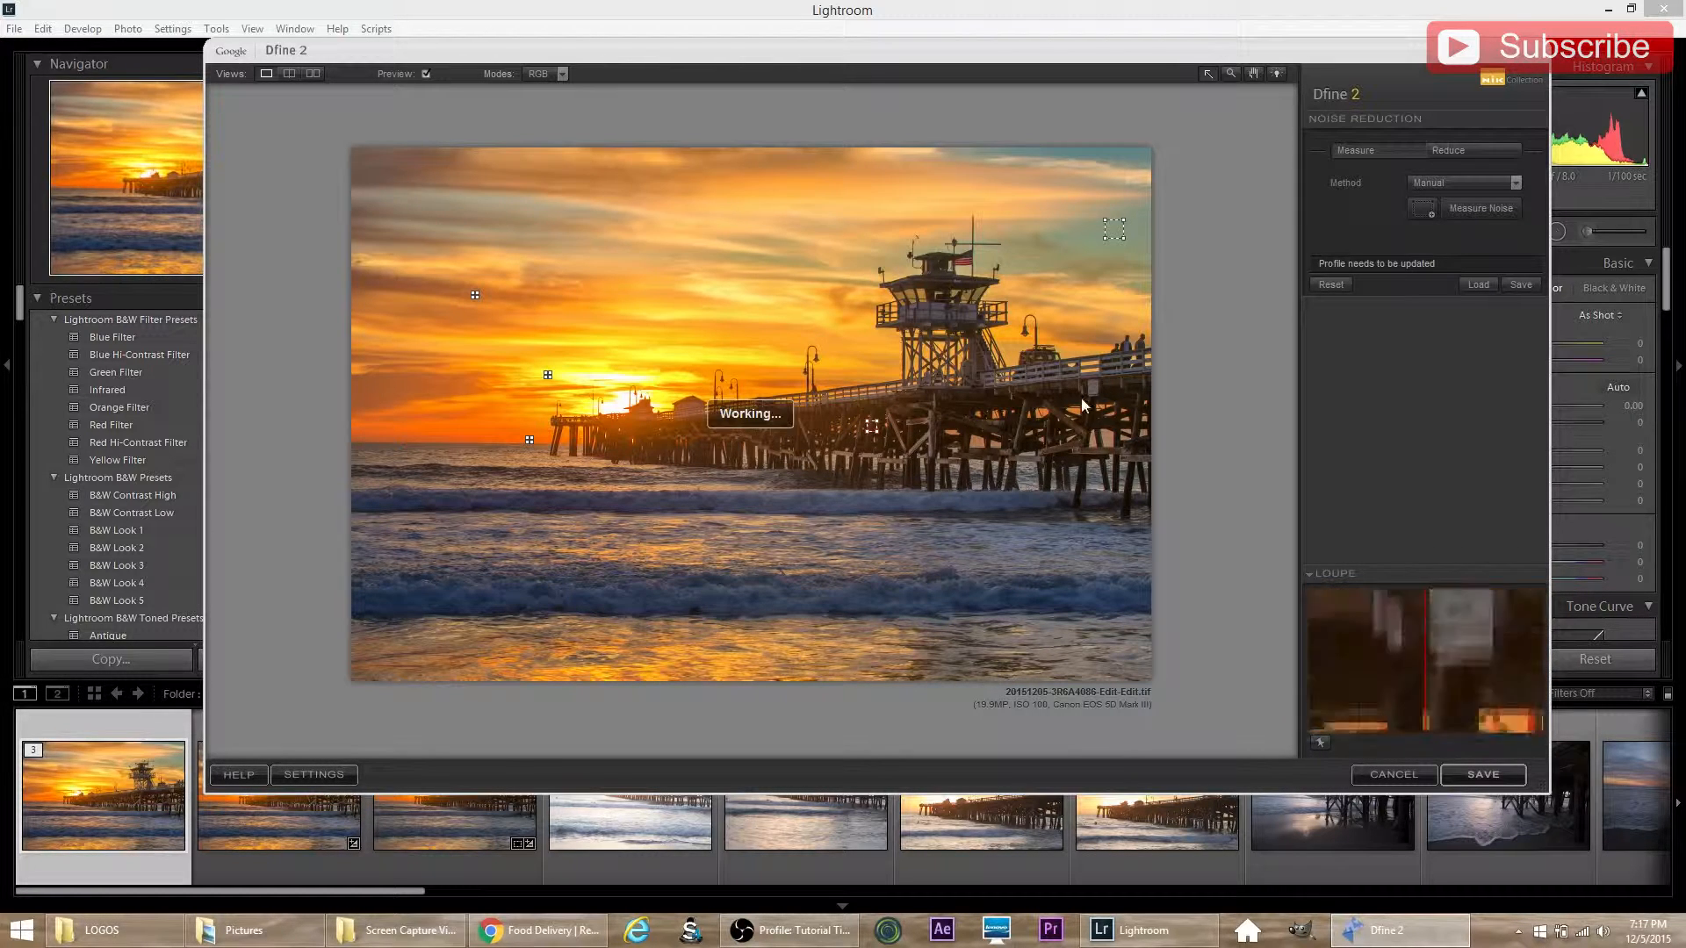
{"action": "left_click", "coordinate": [1459, 210]}
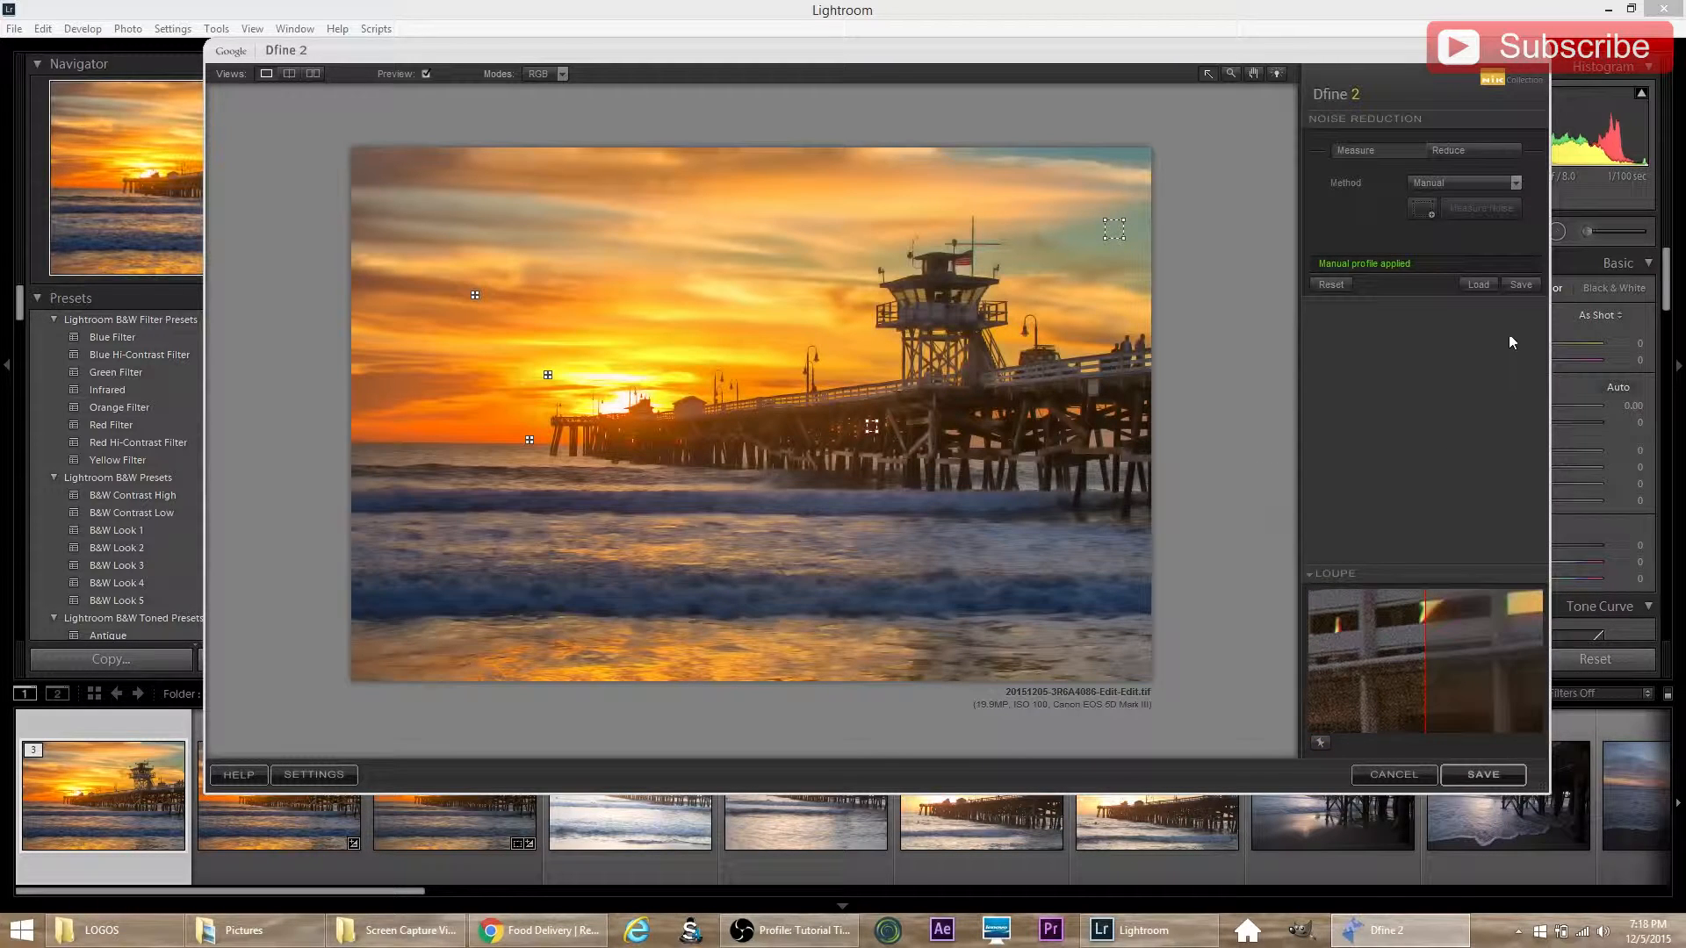
{"action": "left_click", "coordinate": [1338, 286]}
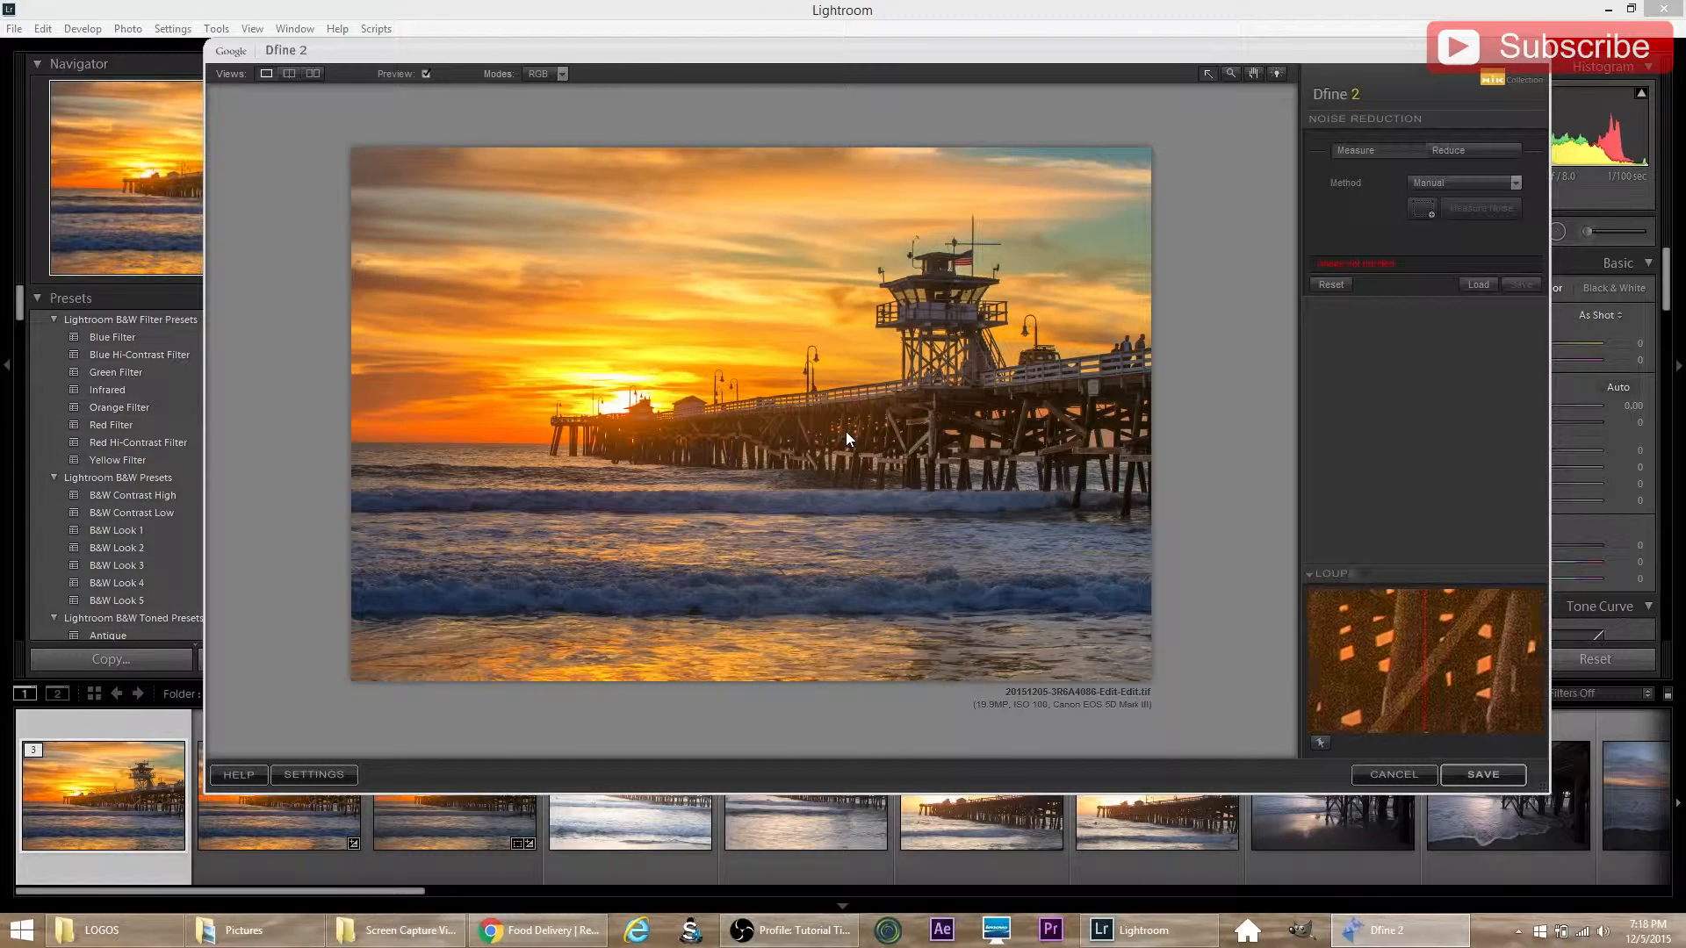
Step: Try a manual noise profile from one small sample area on the middle of the pier's pilings and reset it
{"action": "left_click", "coordinate": [1426, 209]}
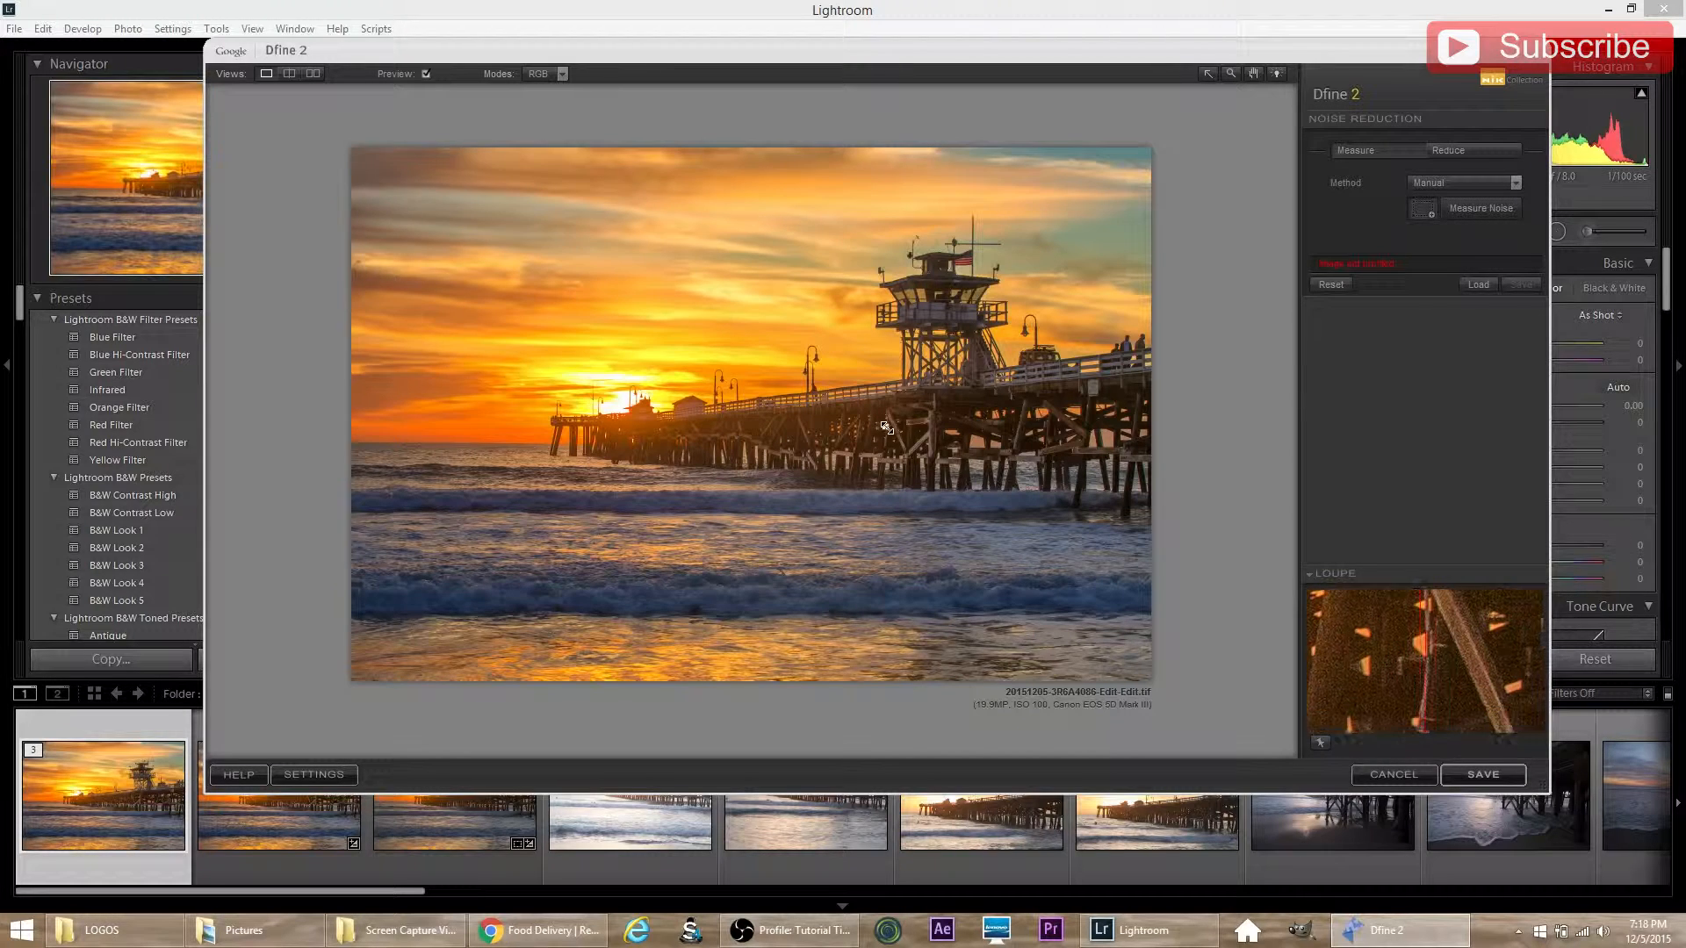
{"action": "left_click_drag", "start_coordinate": [882, 426], "coordinate": [893, 434]}
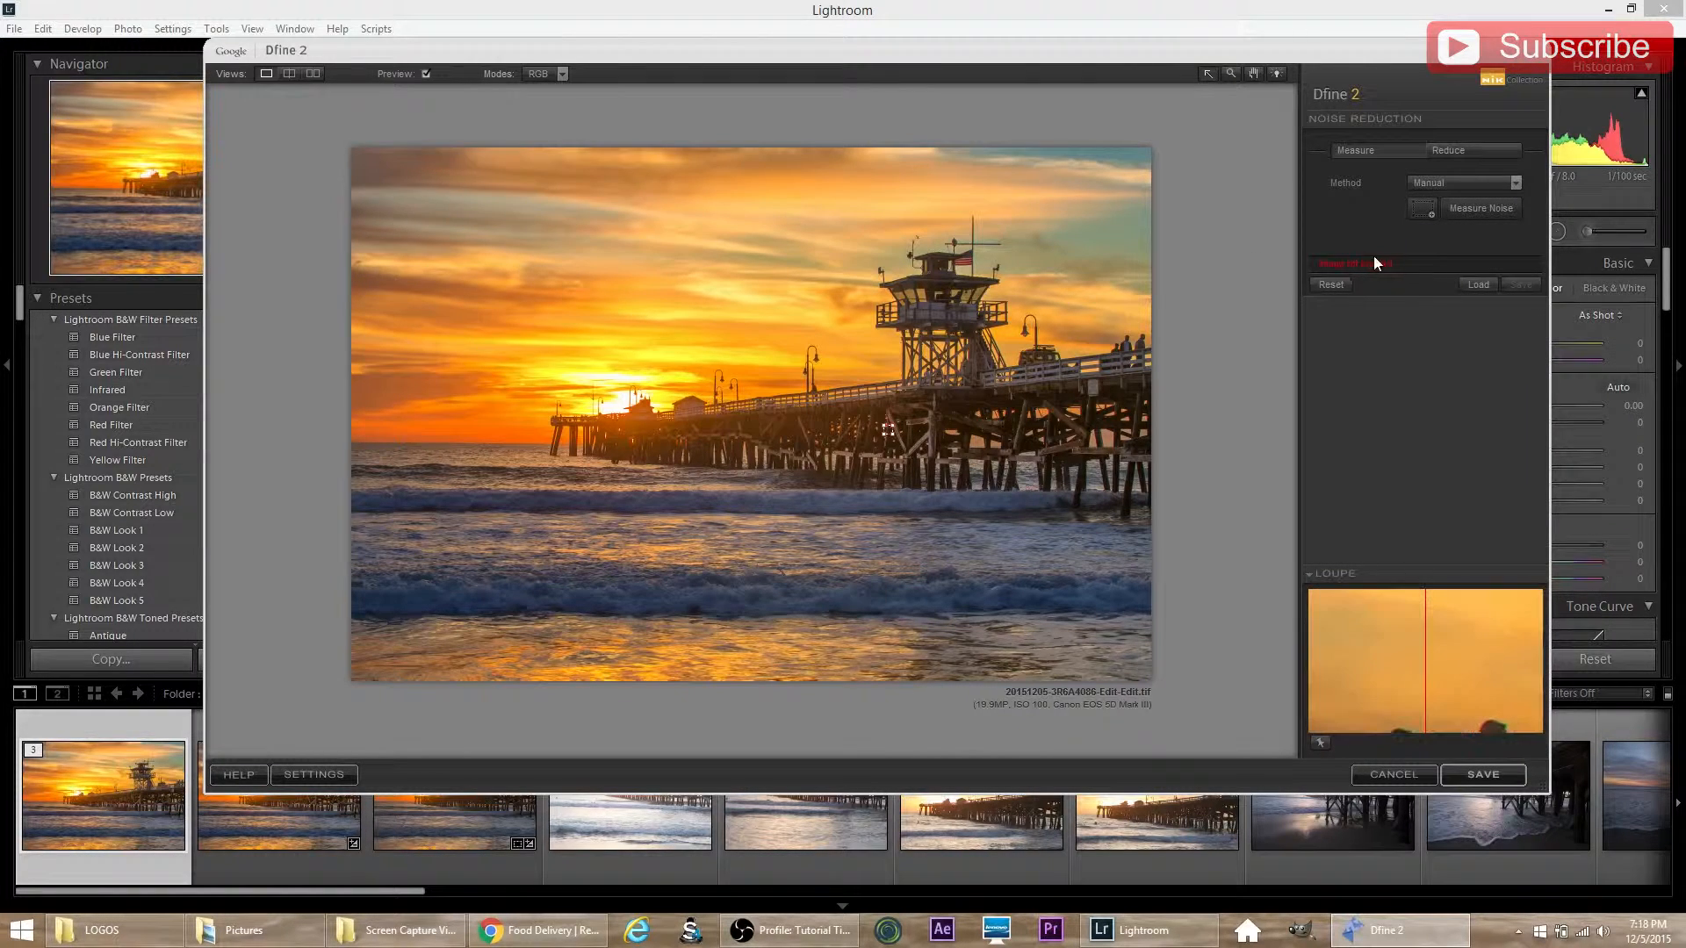
{"action": "left_click", "coordinate": [1477, 205]}
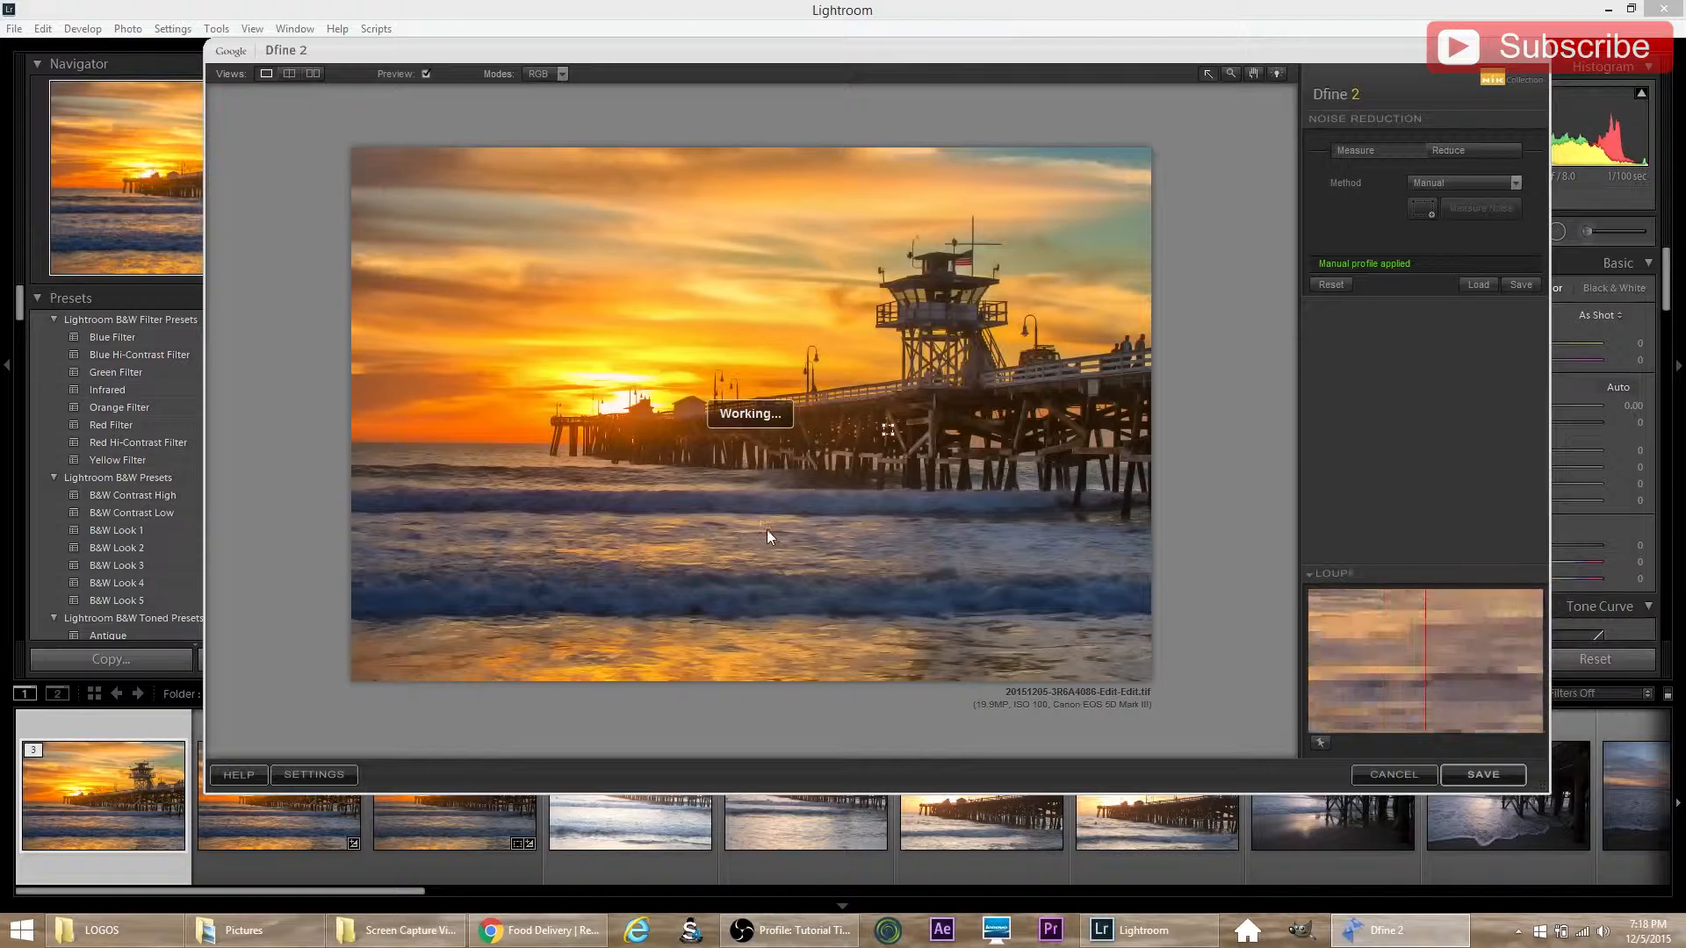
{"action": "left_click", "coordinate": [1329, 287]}
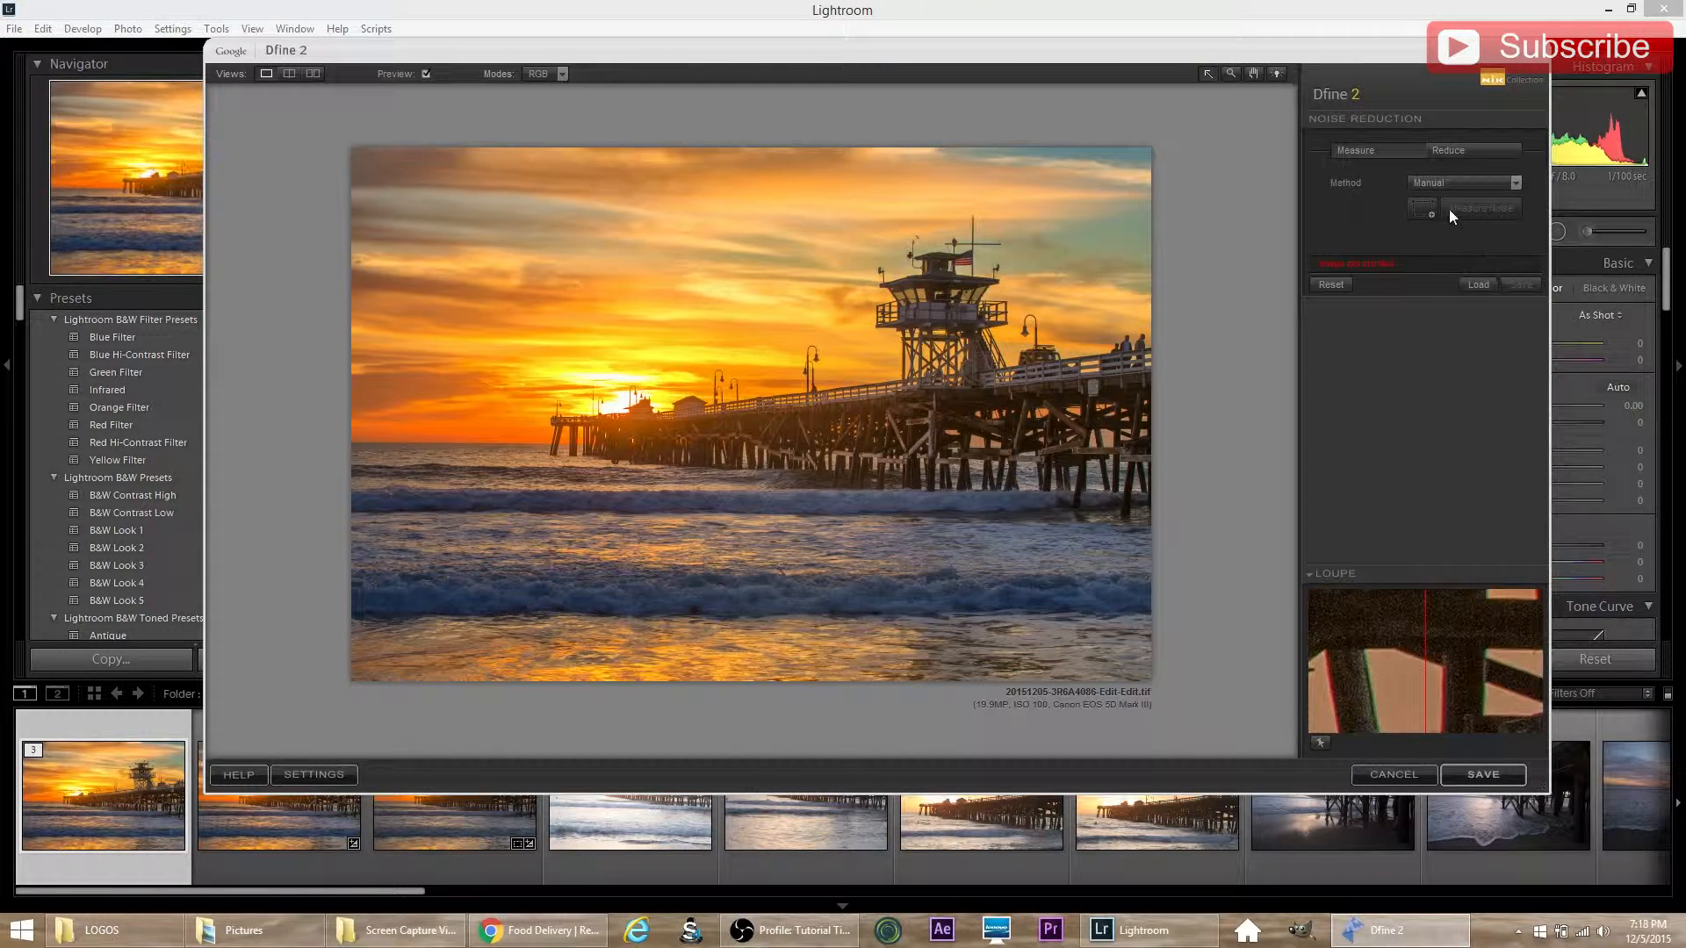
Step: Try a manual noise profile from a tiny sample area on the pilings below the tower and reset it
{"action": "left_click", "coordinate": [1421, 209]}
{"action": "left_click_drag", "start_coordinate": [935, 417], "coordinate": [936, 419]}
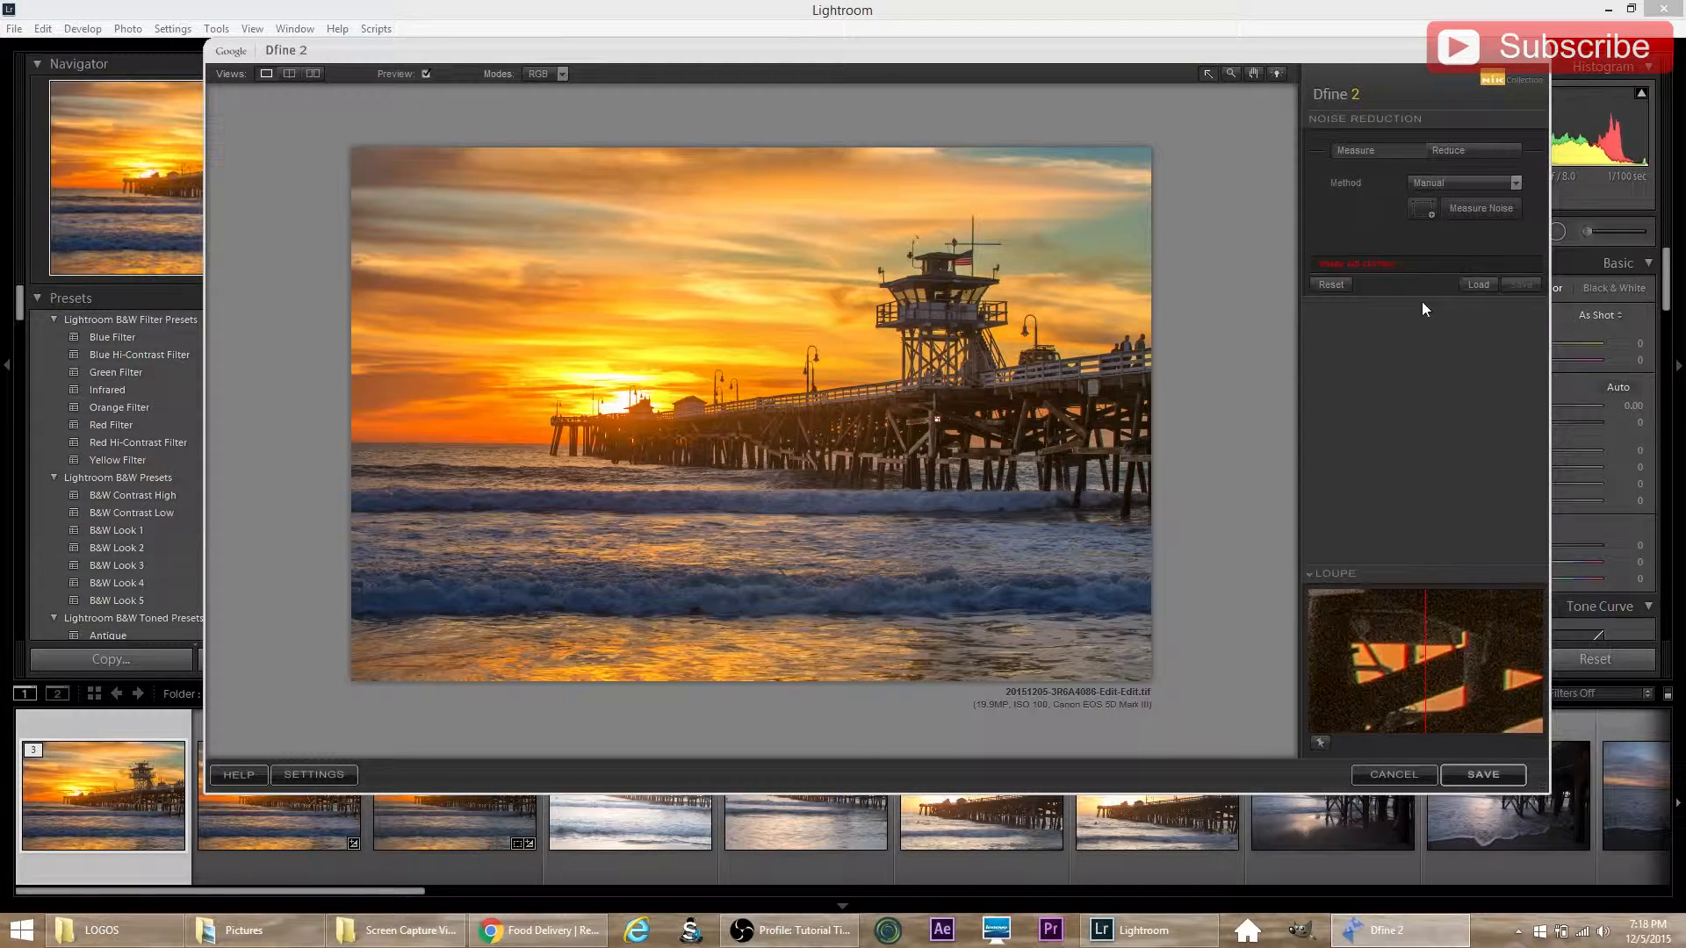
{"action": "left_click", "coordinate": [1484, 213]}
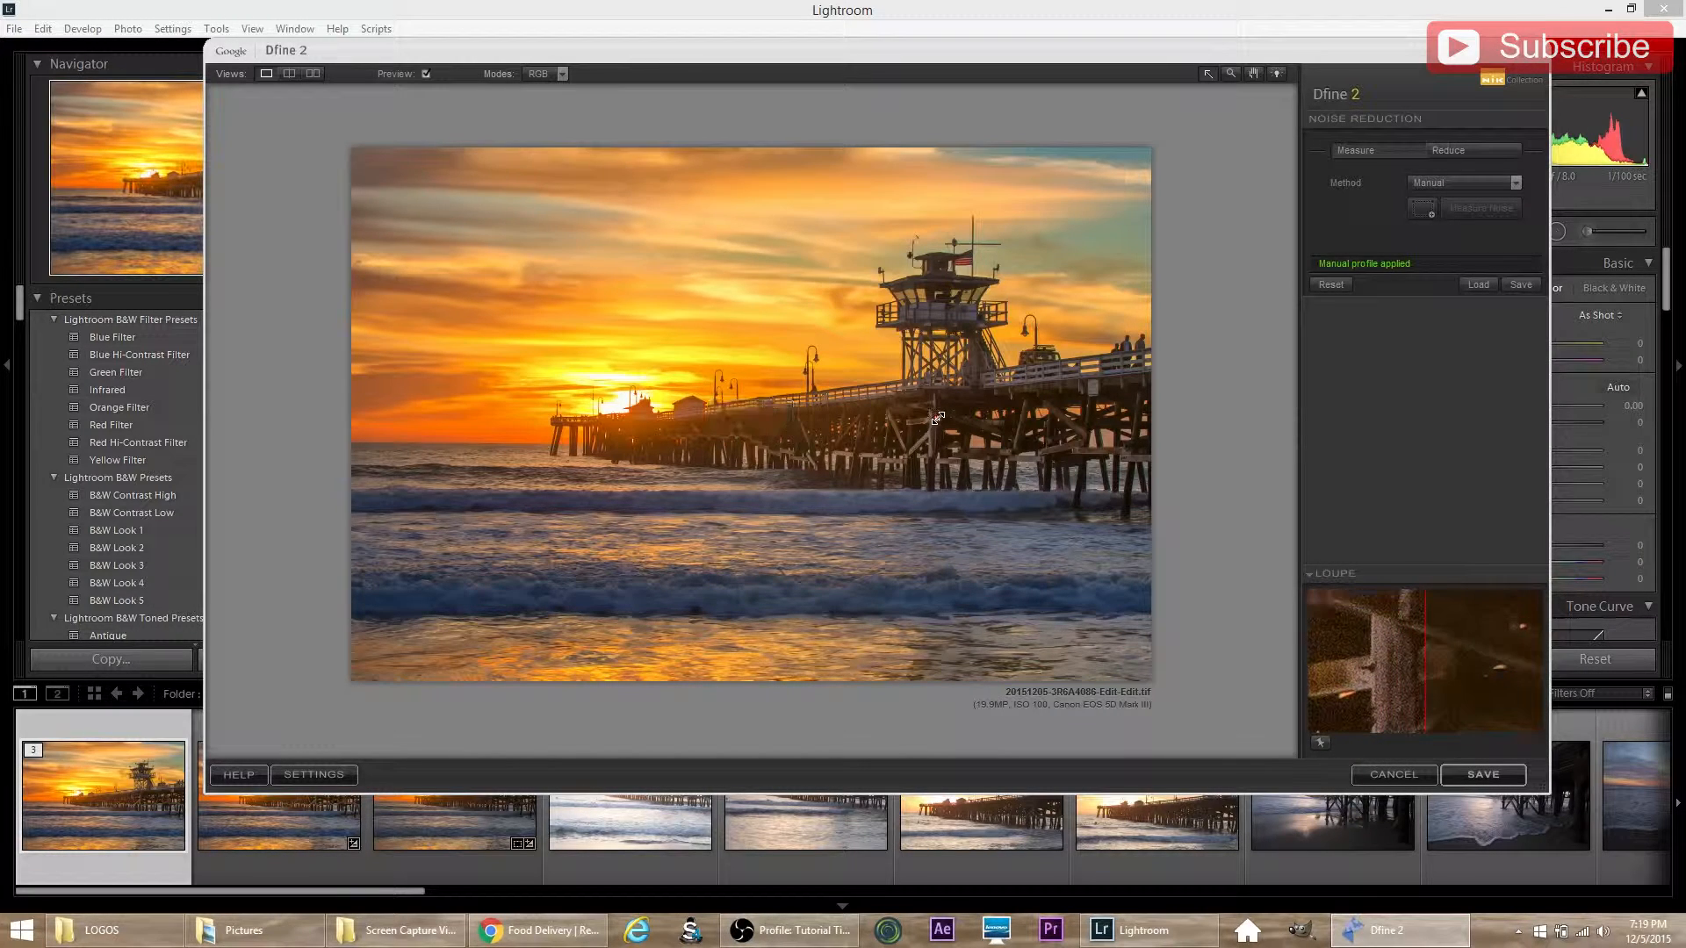
{"action": "left_click", "coordinate": [1337, 283]}
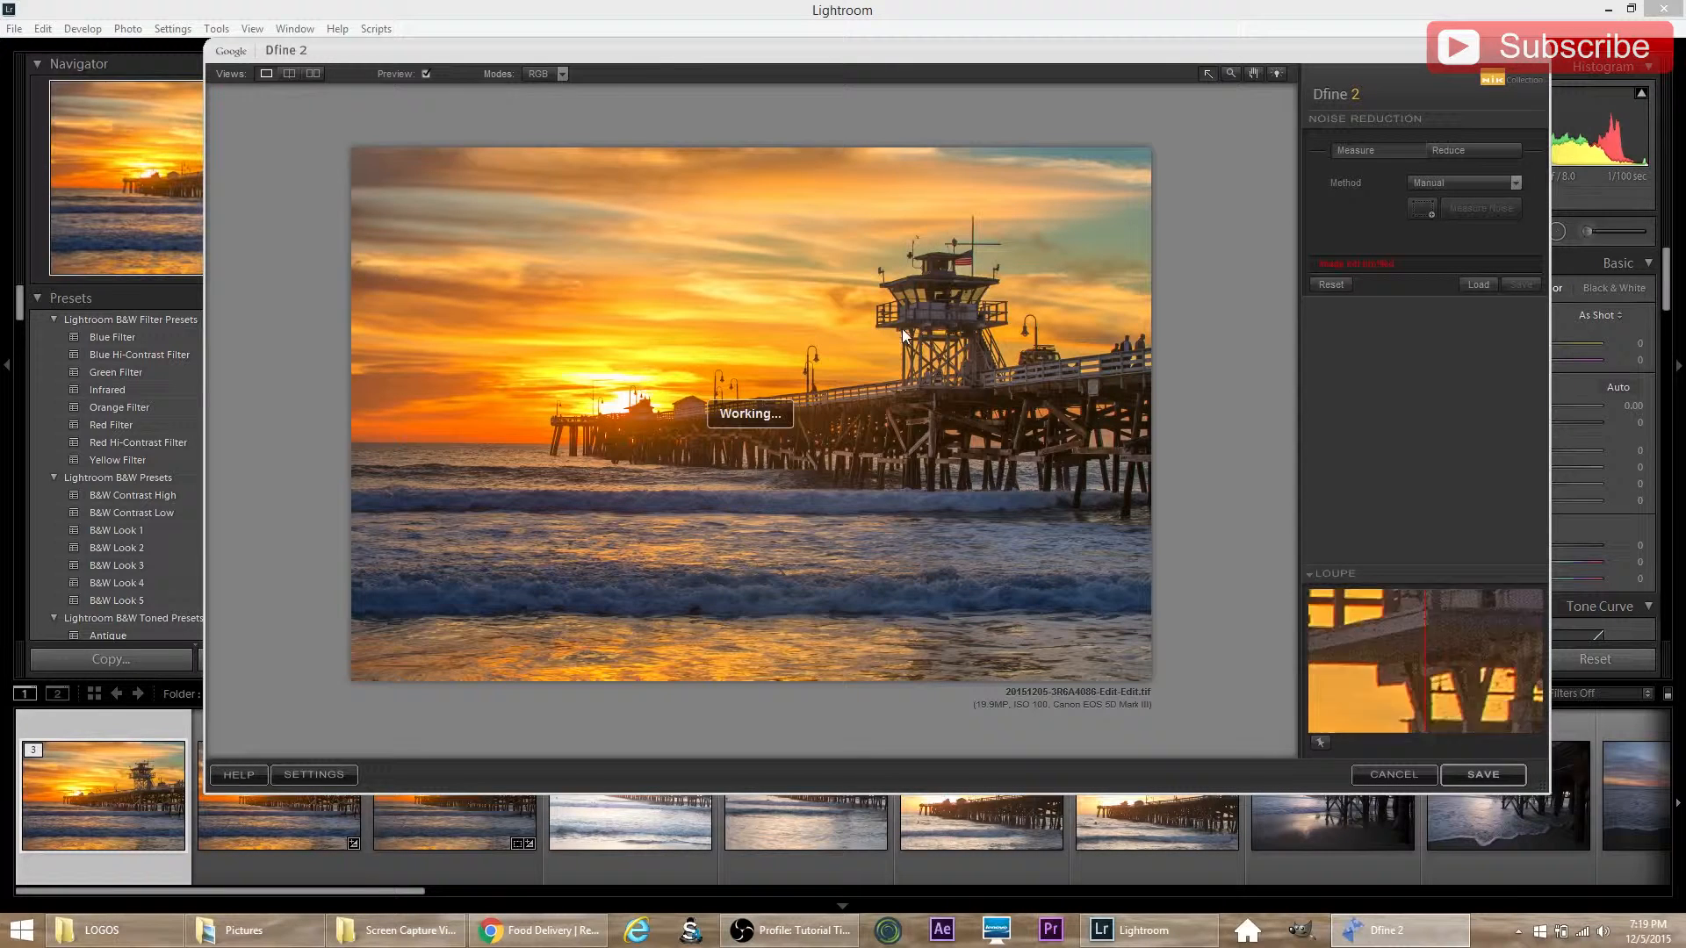
Step: Save the Dfine copy back to Lightroom and examine the grain on the pier's pilings at 1:1 magnification
{"action": "left_click", "coordinate": [1482, 777]}
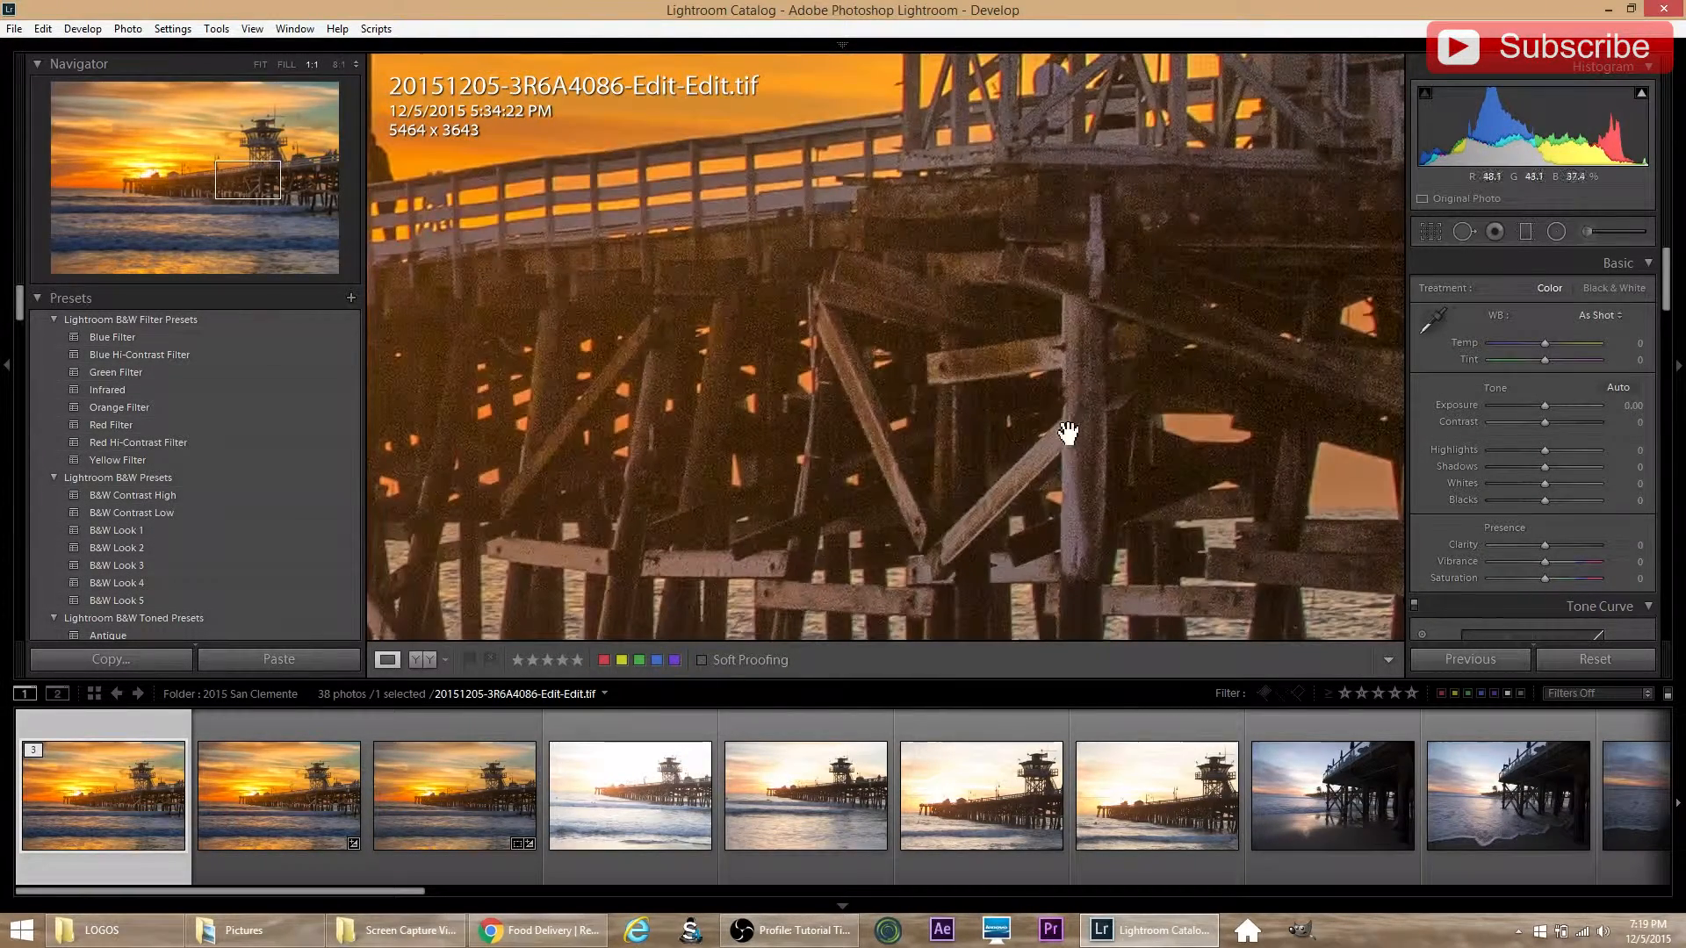
{"action": "left_click_drag", "start_coordinate": [1065, 440], "coordinate": [1039, 286]}
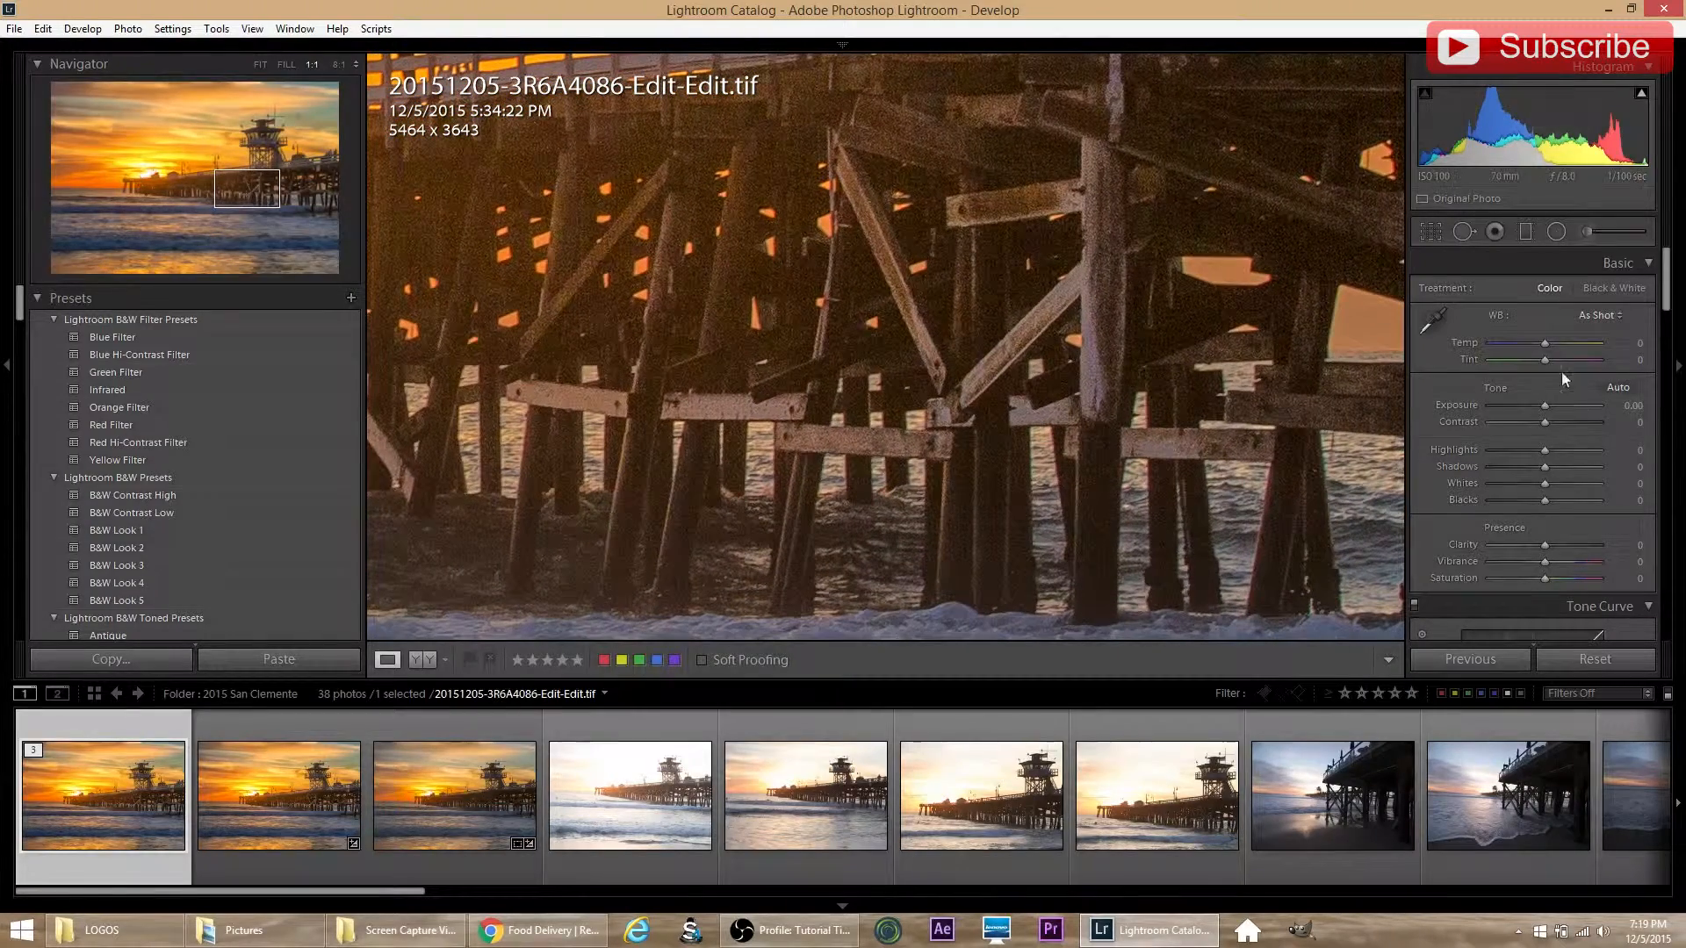
Step: Set luminance noise reduction to 18, check the pier's pilings and return to the full image view
{"action": "scroll", "coordinate": [1414, 497], "scroll_direction": "down", "scroll_amount": 4}
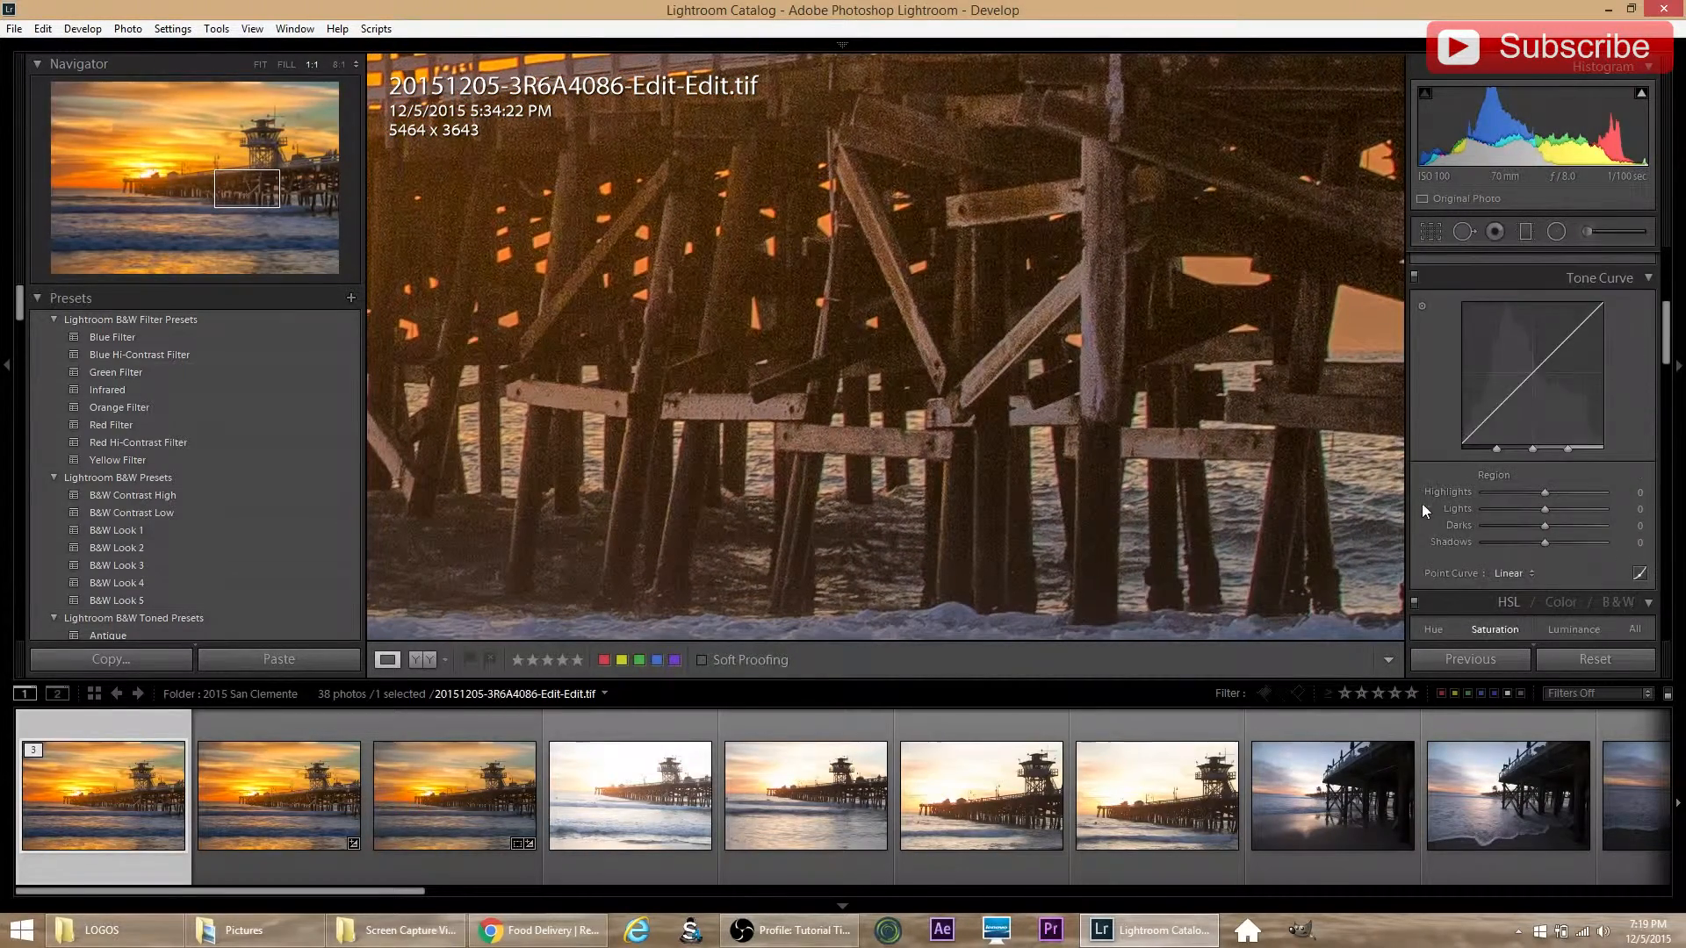
{"action": "scroll", "coordinate": [1442, 534], "scroll_direction": "down", "scroll_amount": 4}
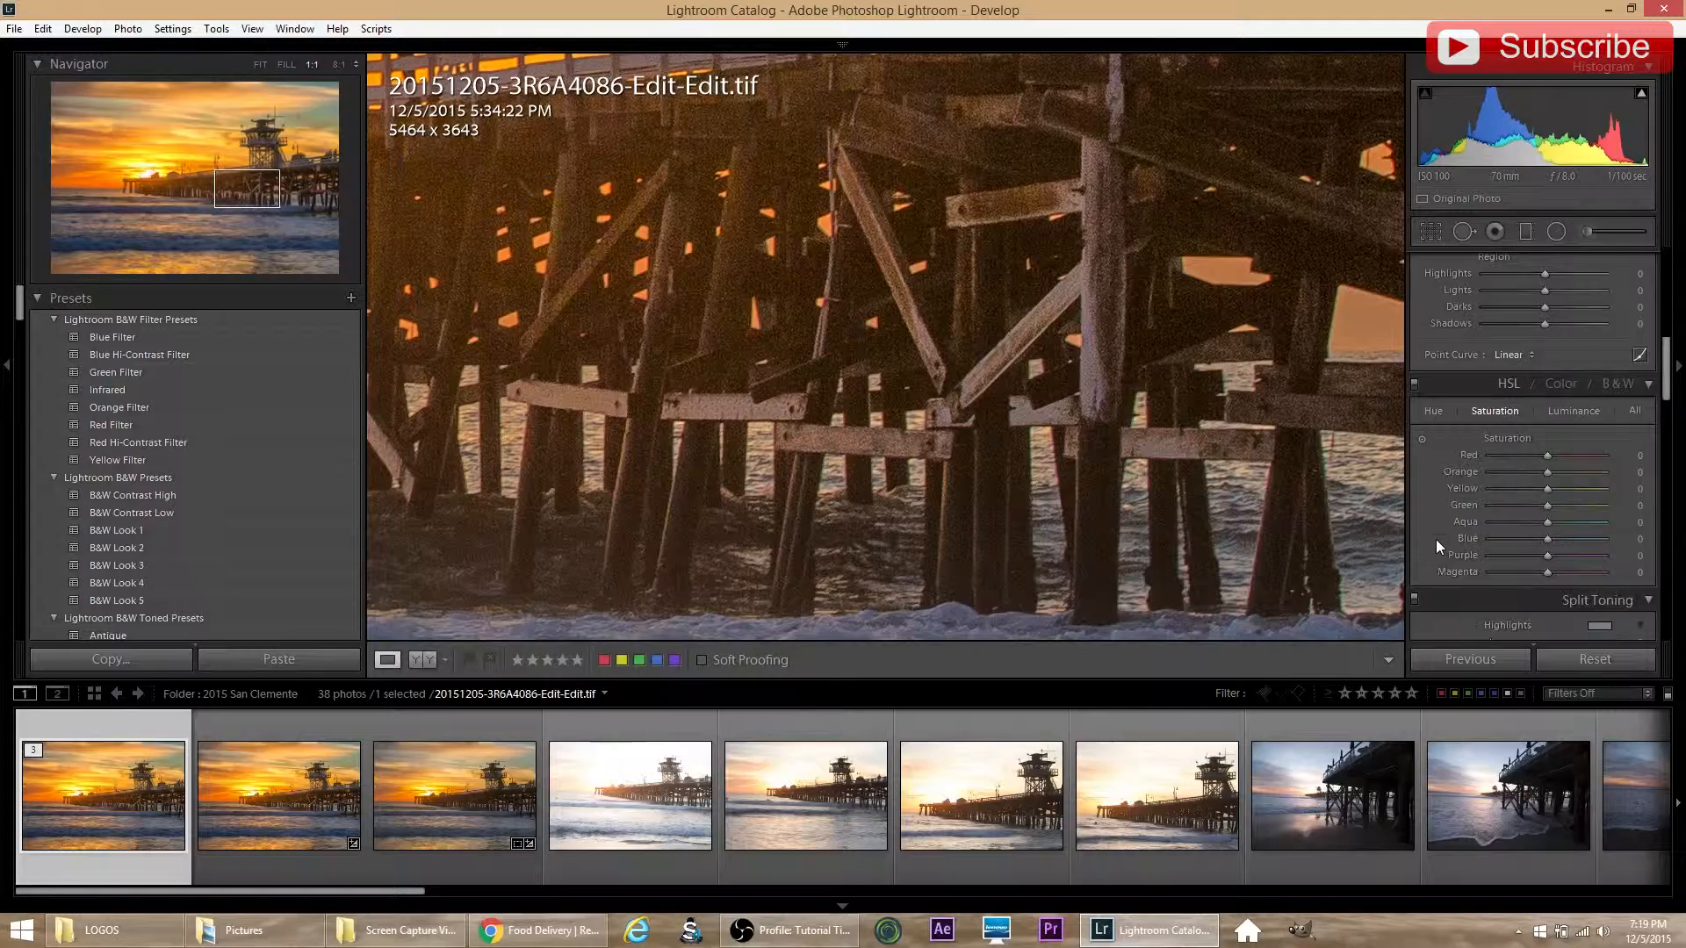
{"action": "scroll", "coordinate": [1436, 539], "scroll_direction": "down", "scroll_amount": 6}
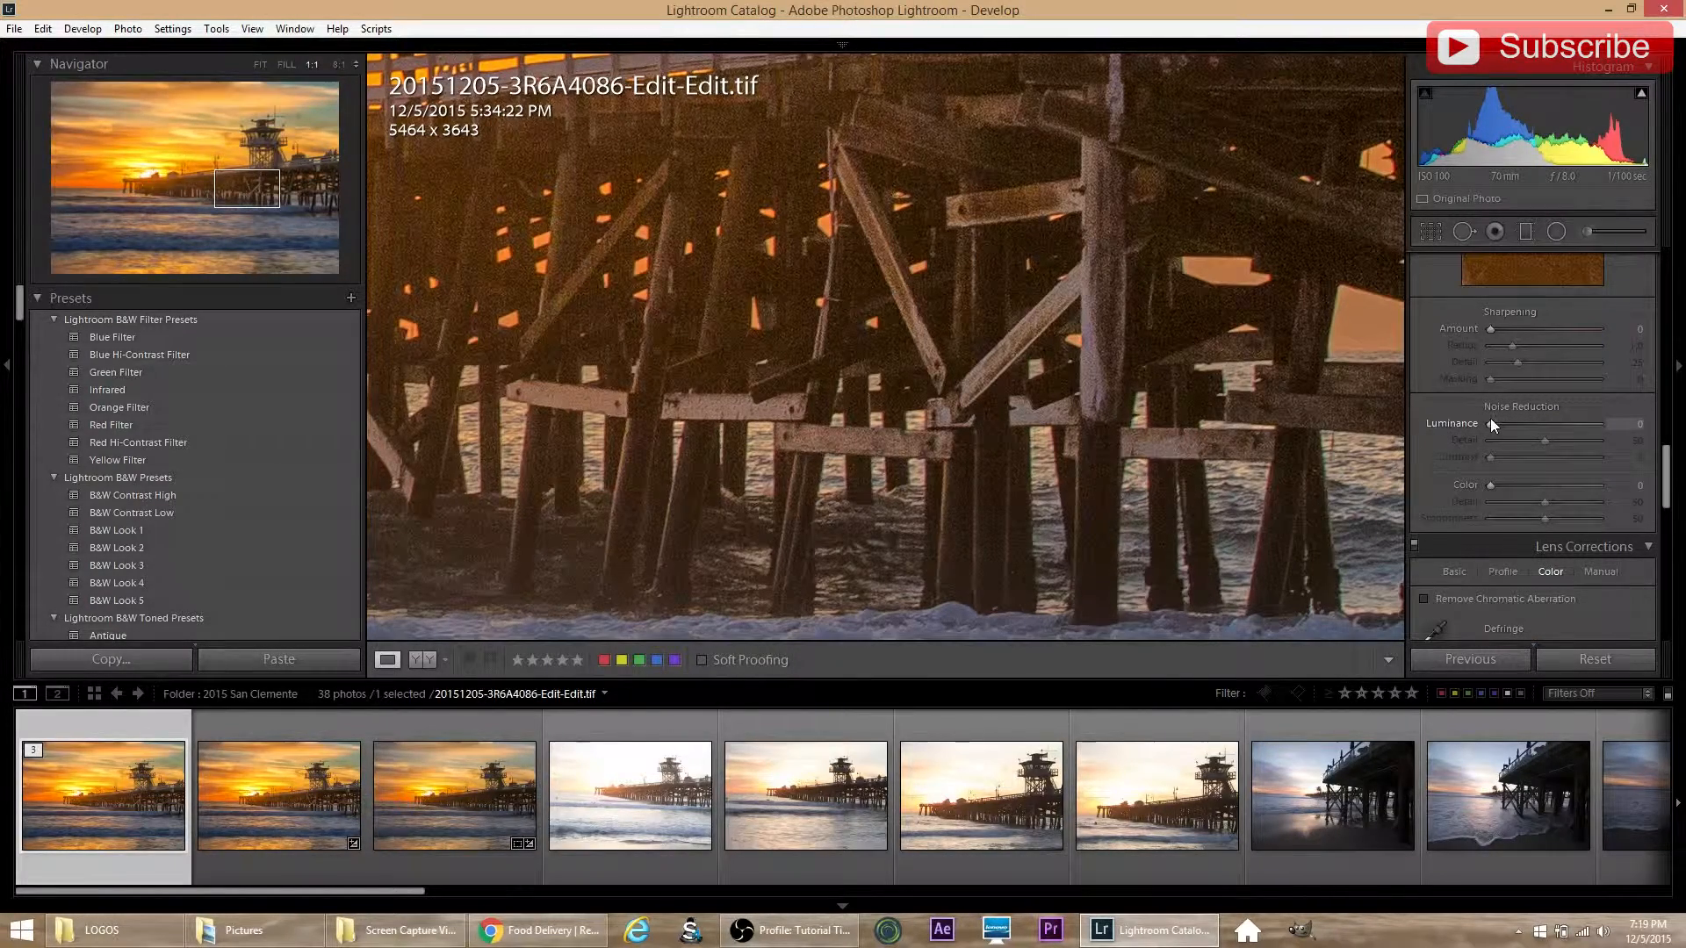
{"action": "left_click_drag", "start_coordinate": [1490, 422], "coordinate": [1509, 418]}
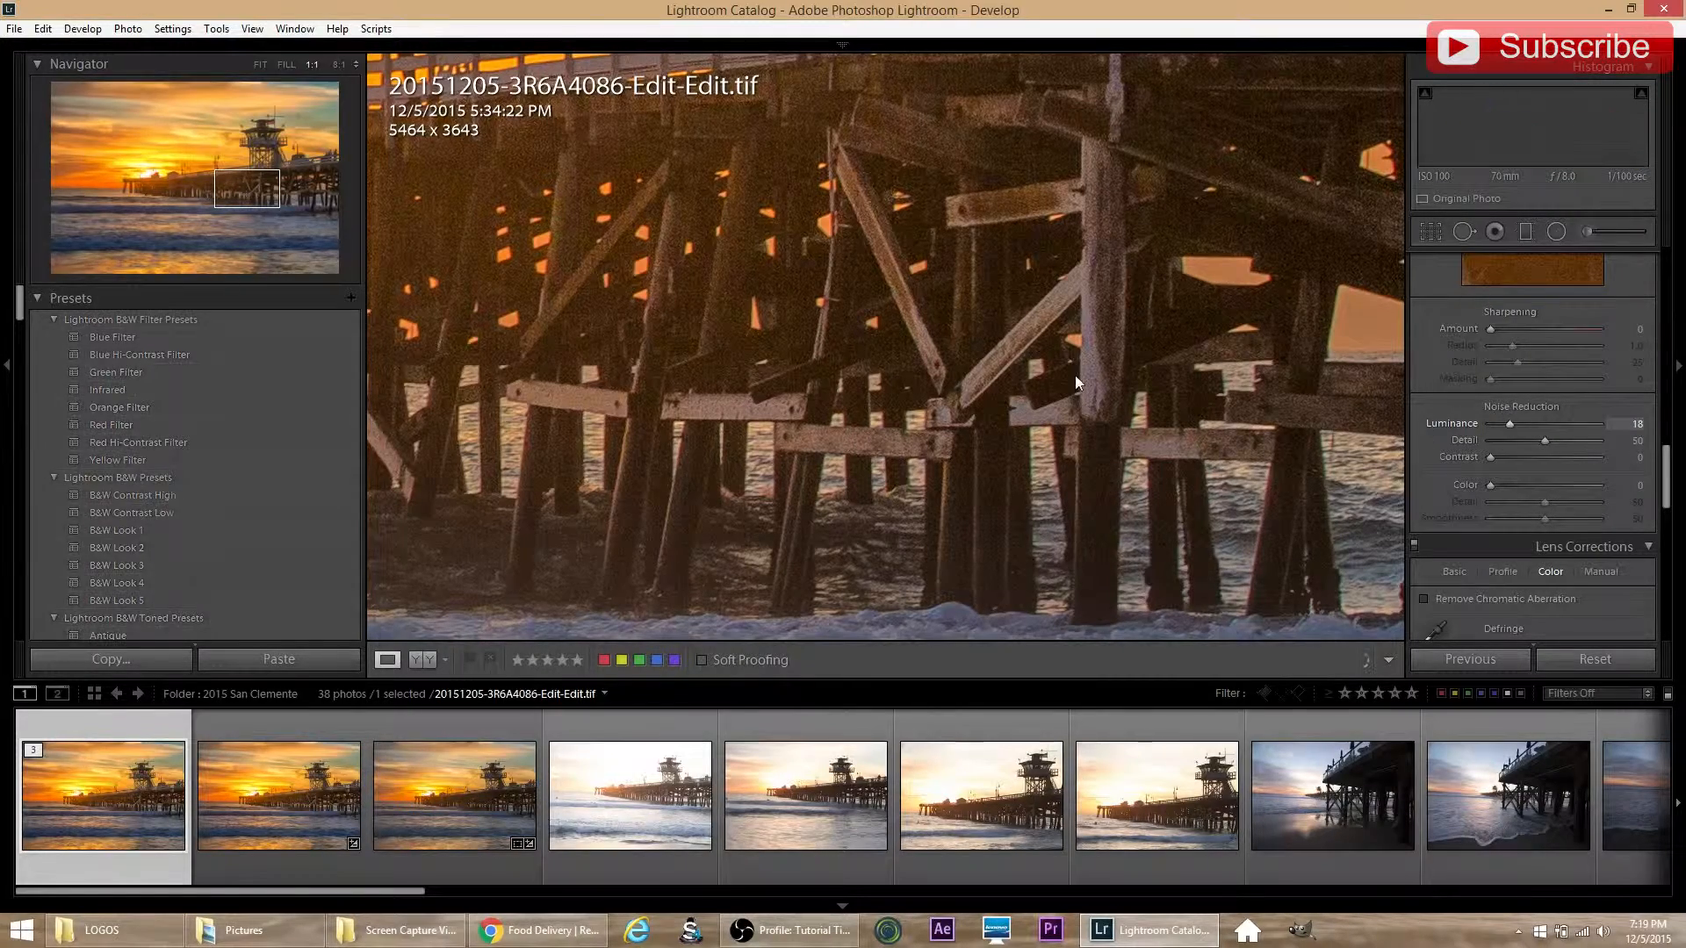
{"action": "left_click_drag", "start_coordinate": [787, 309], "coordinate": [807, 316]}
{"action": "left_click", "coordinate": [807, 316]}
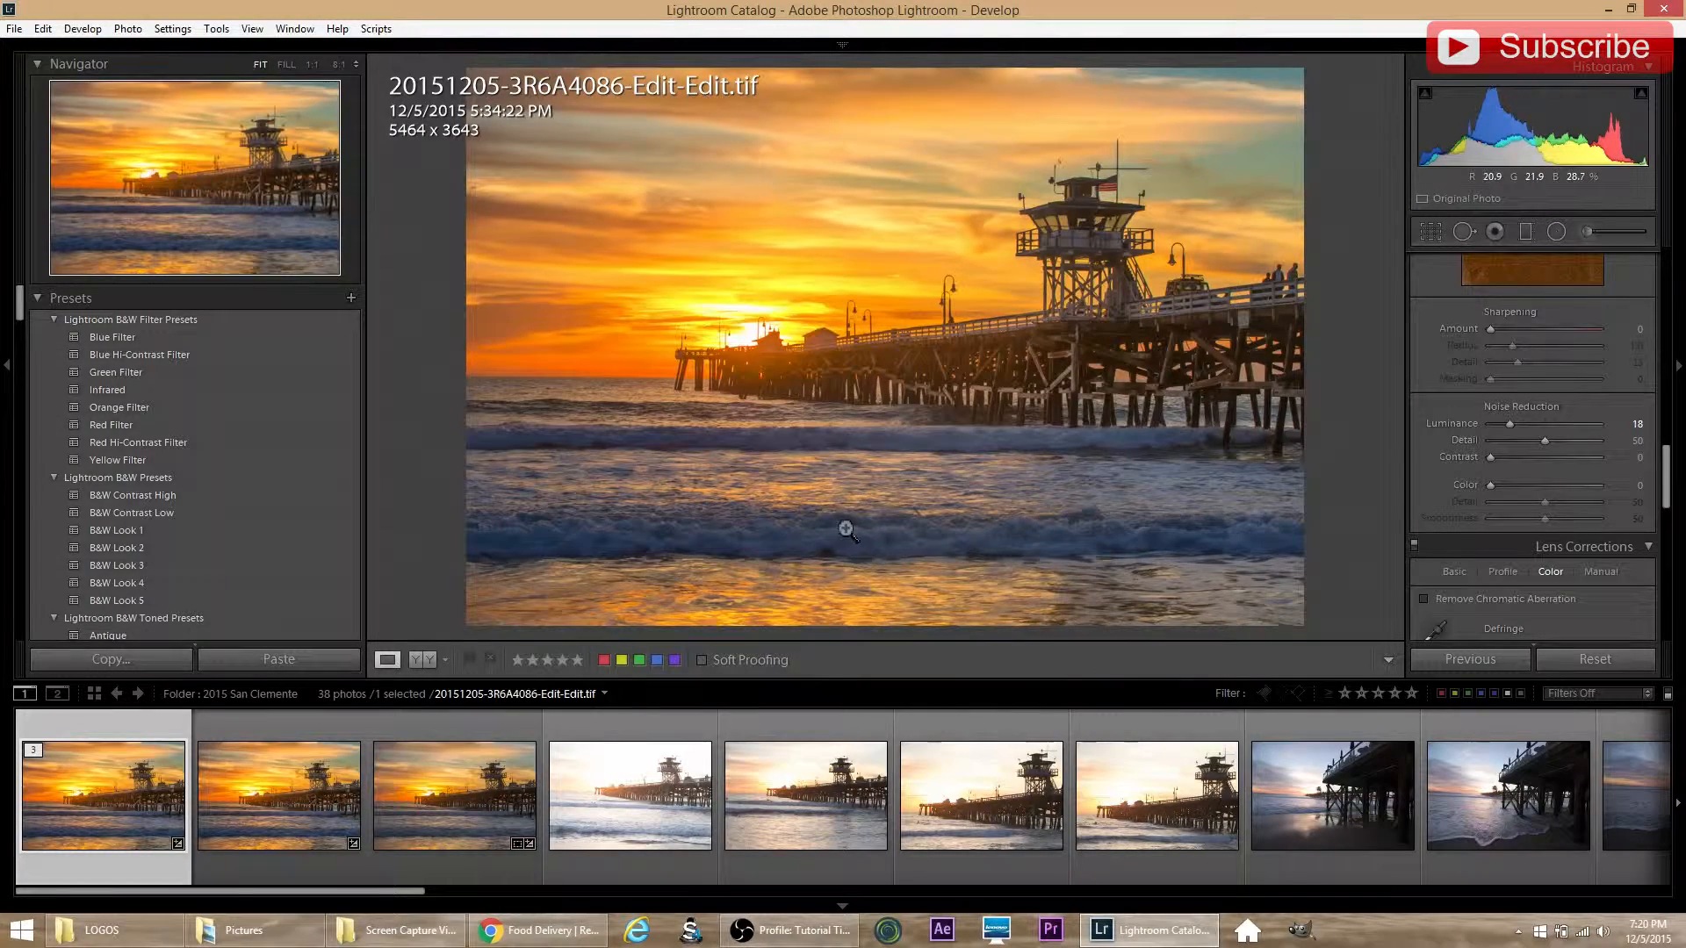
Step: Inspect the breaking wave and foreground water at 1:1 magnification and return to the full image view
{"action": "left_click", "coordinate": [874, 529]}
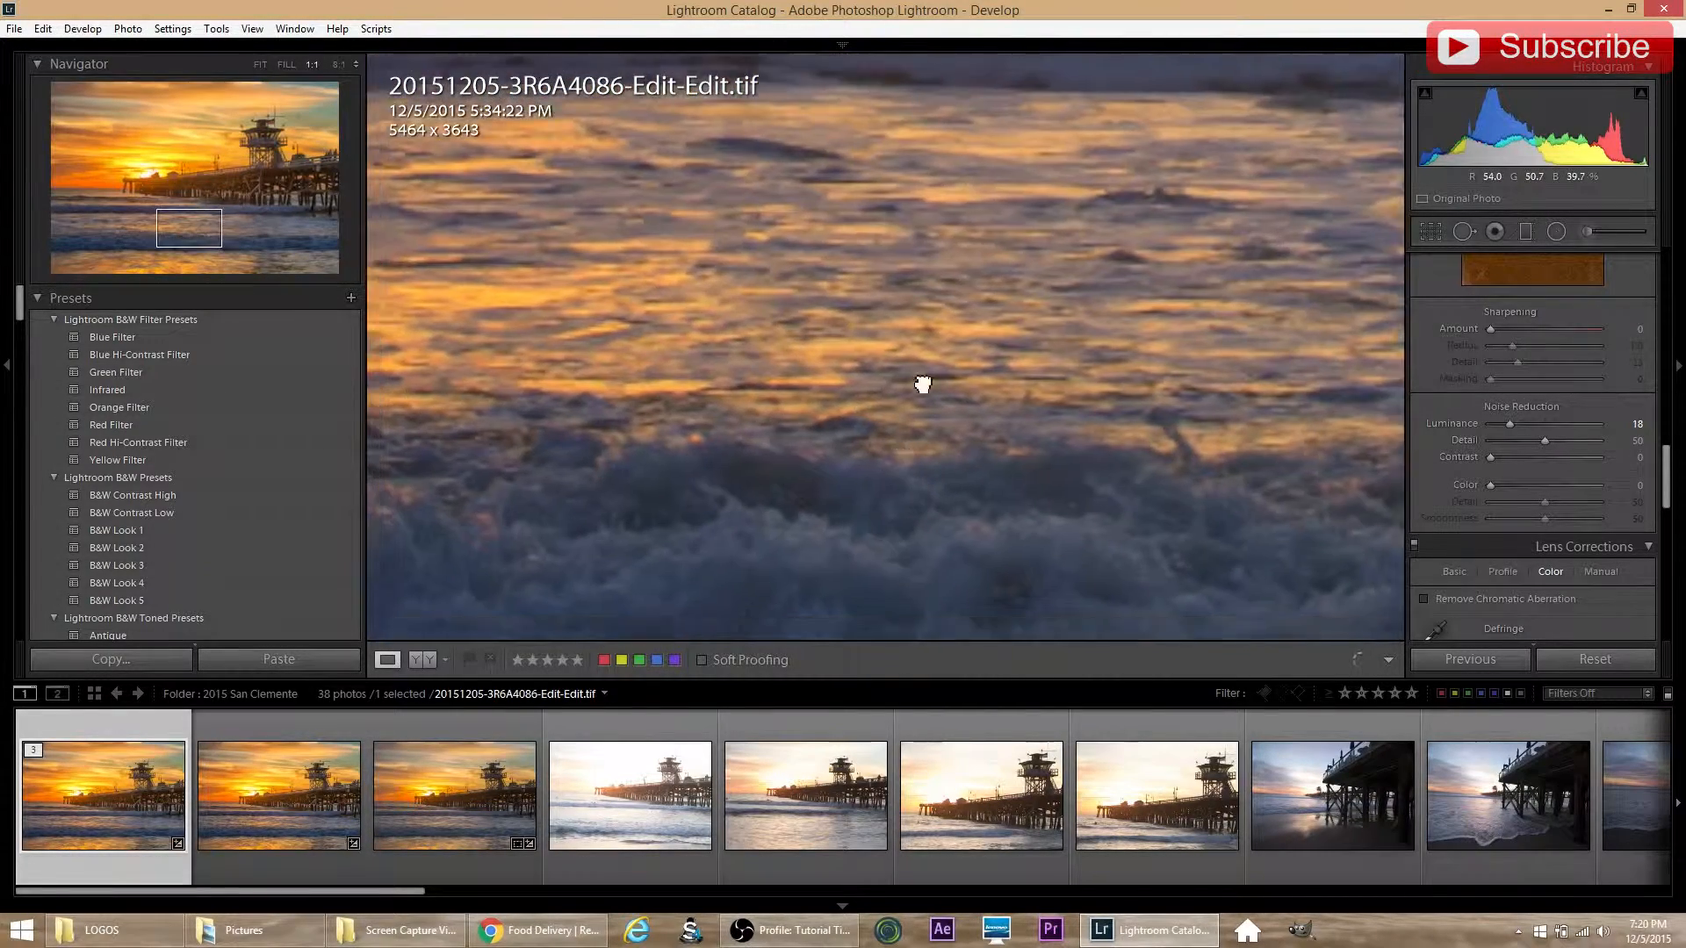
{"action": "left_click_drag", "start_coordinate": [922, 380], "coordinate": [937, 317]}
{"action": "left_click_drag", "start_coordinate": [779, 380], "coordinate": [1065, 460]}
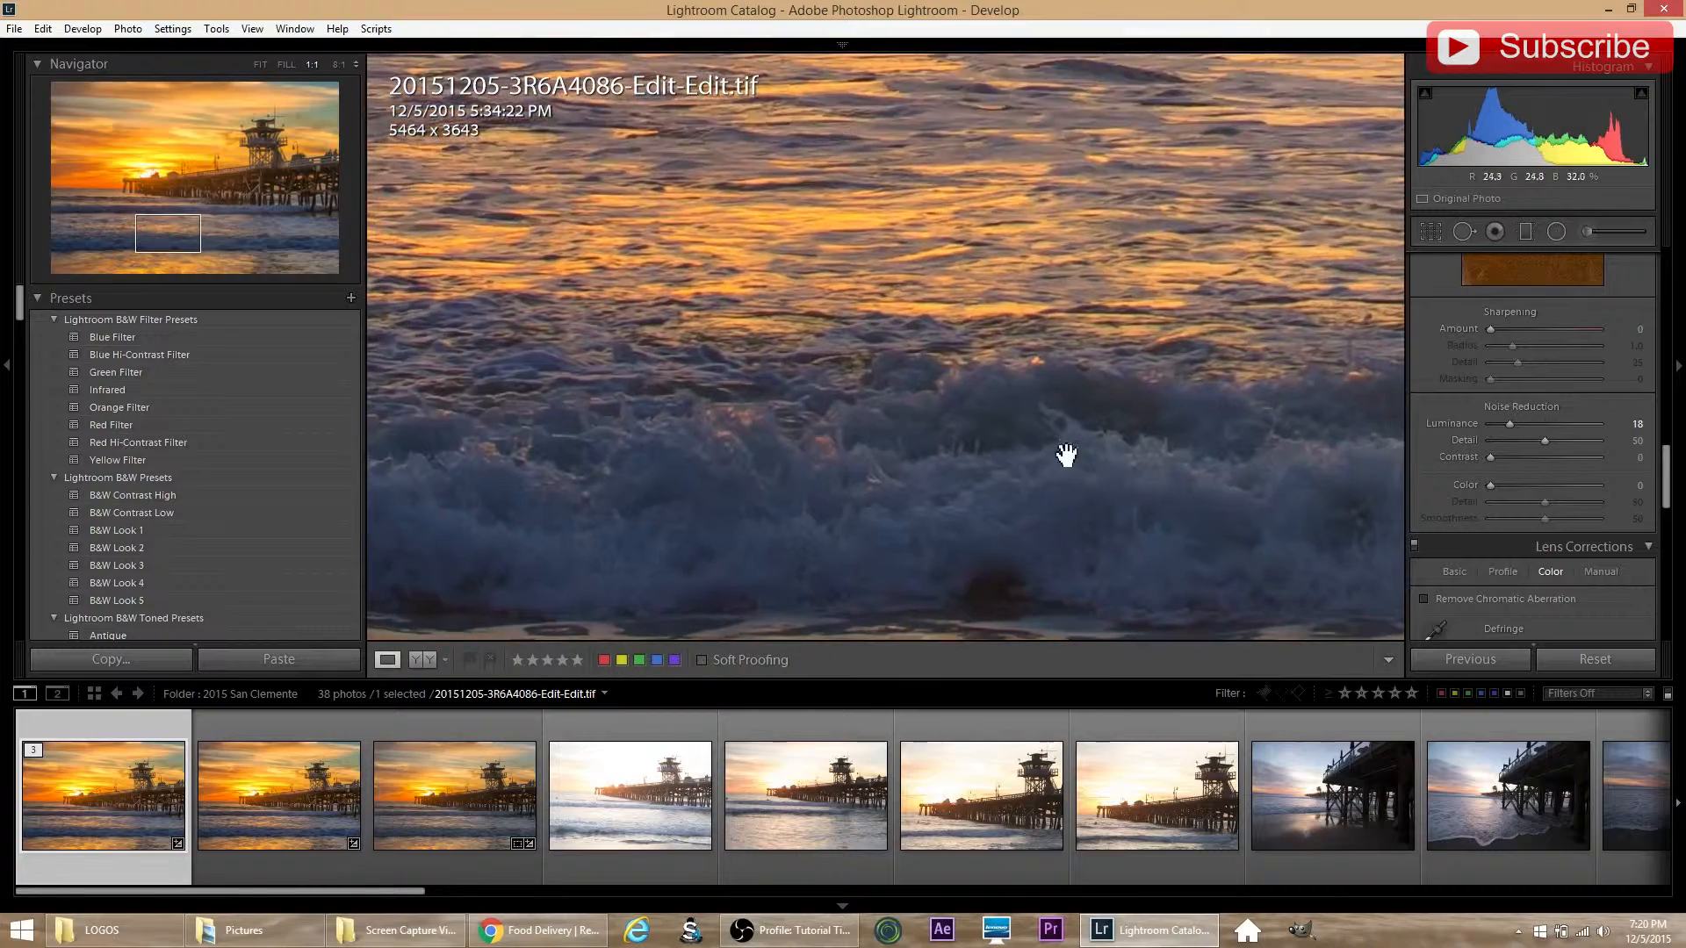
{"action": "left_click_drag", "start_coordinate": [897, 322], "coordinate": [922, 380]}
{"action": "left_click", "coordinate": [946, 330]}
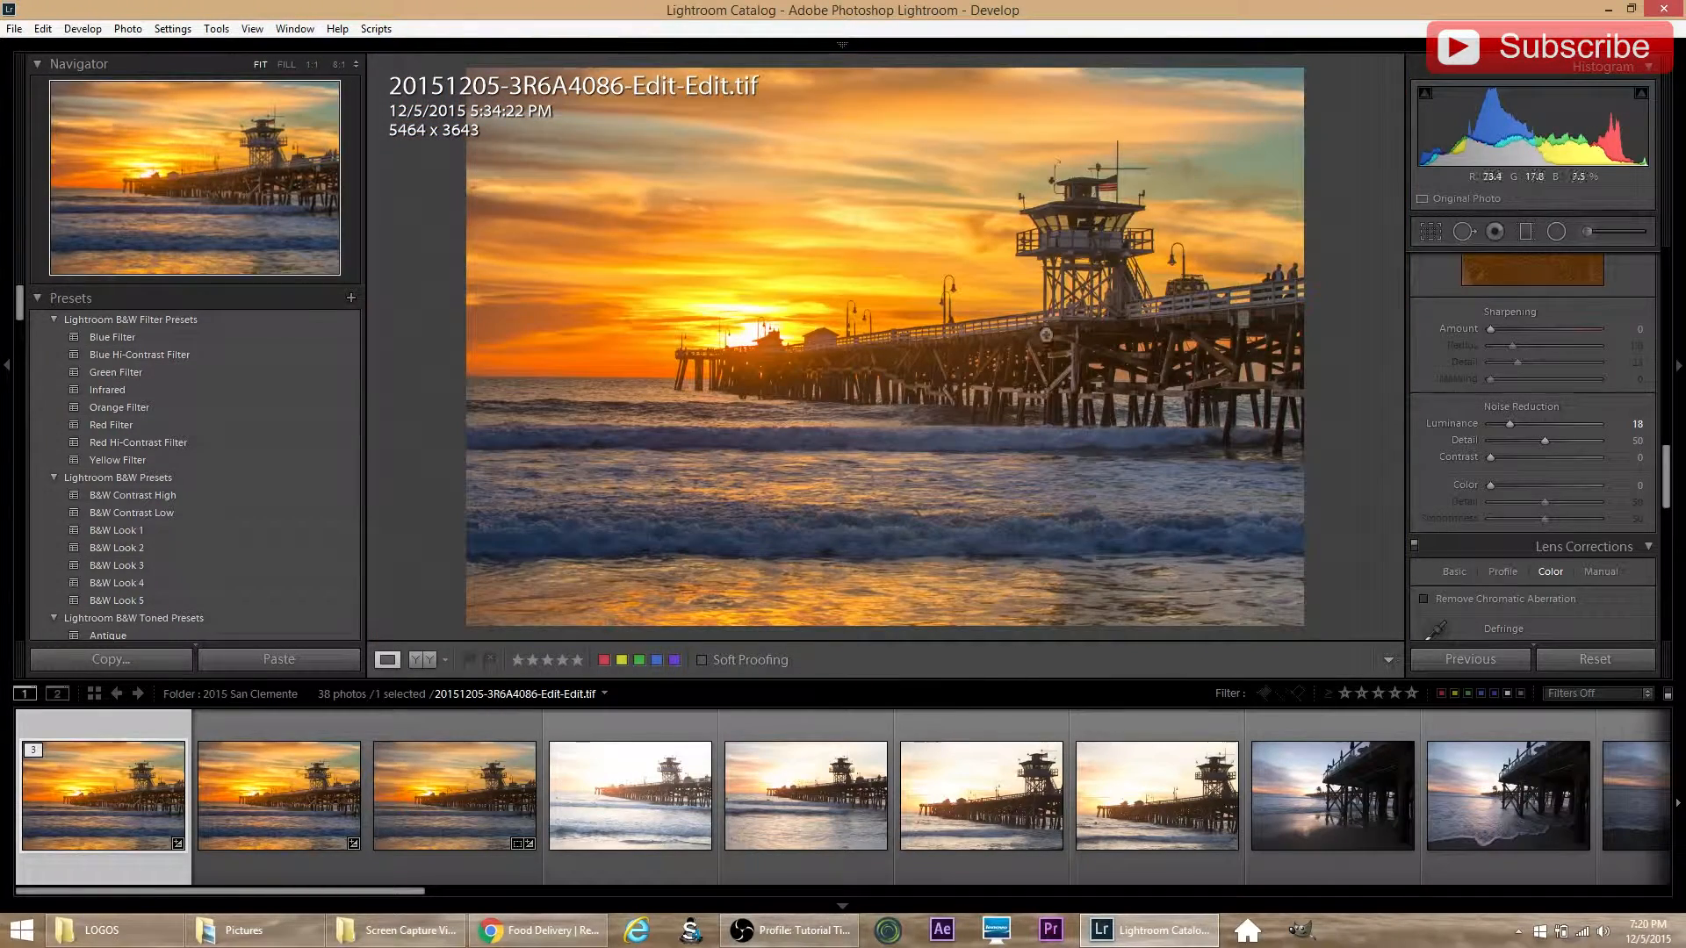